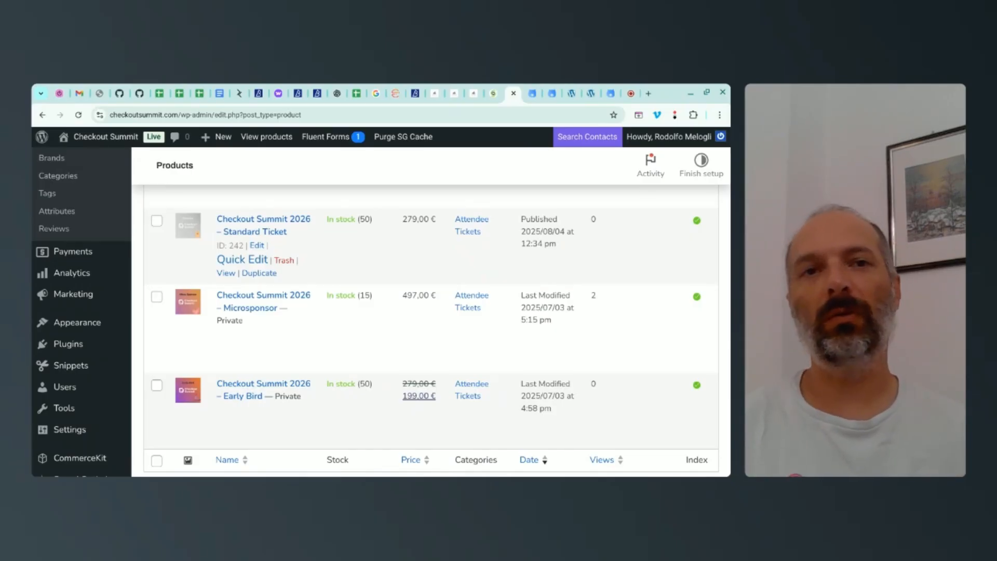
Step: Look over the Advanced Product Fields plugin page and account downloads, and browse the first page of the demo shop's products
left_click(531, 95)
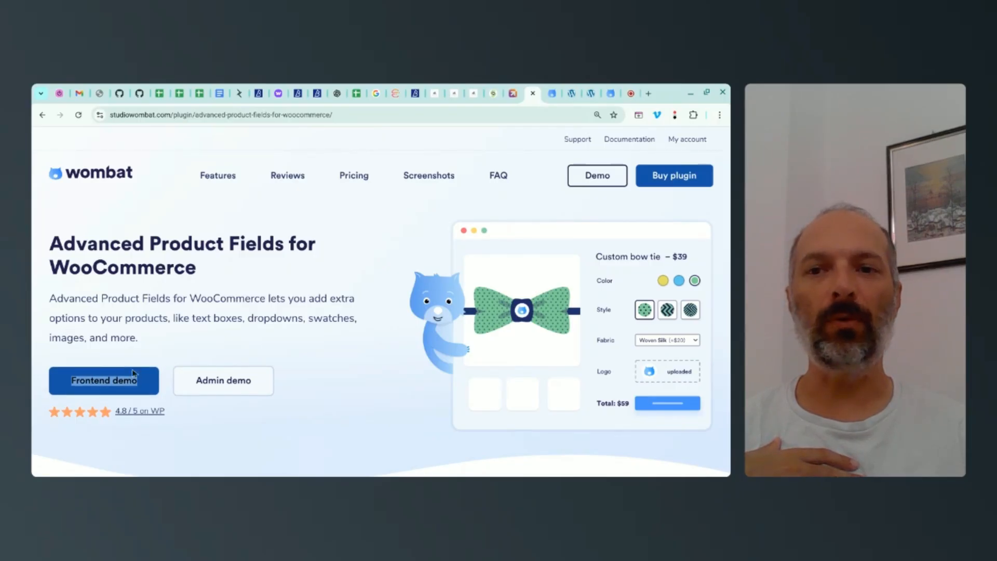
left_click(552, 93)
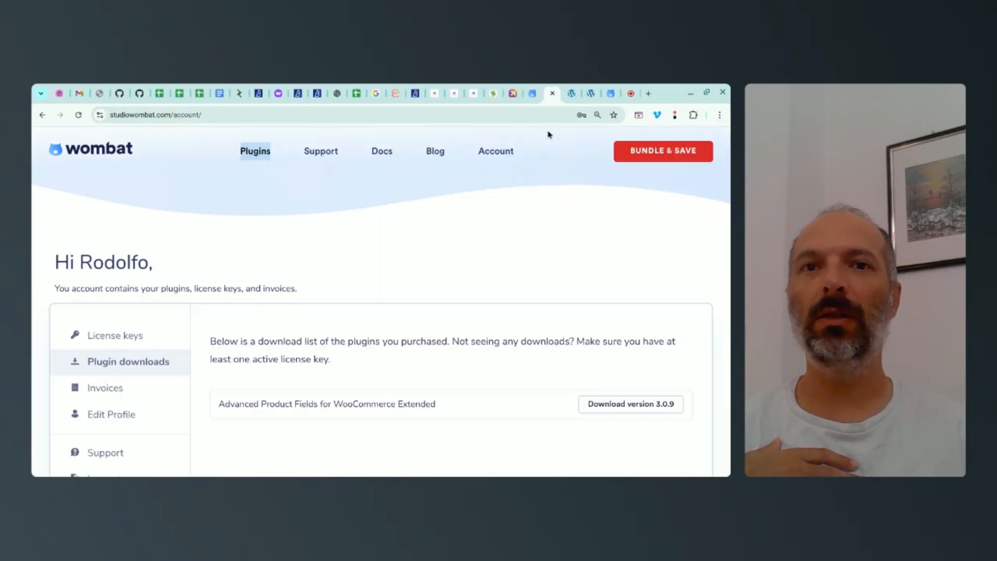
left_click(572, 98)
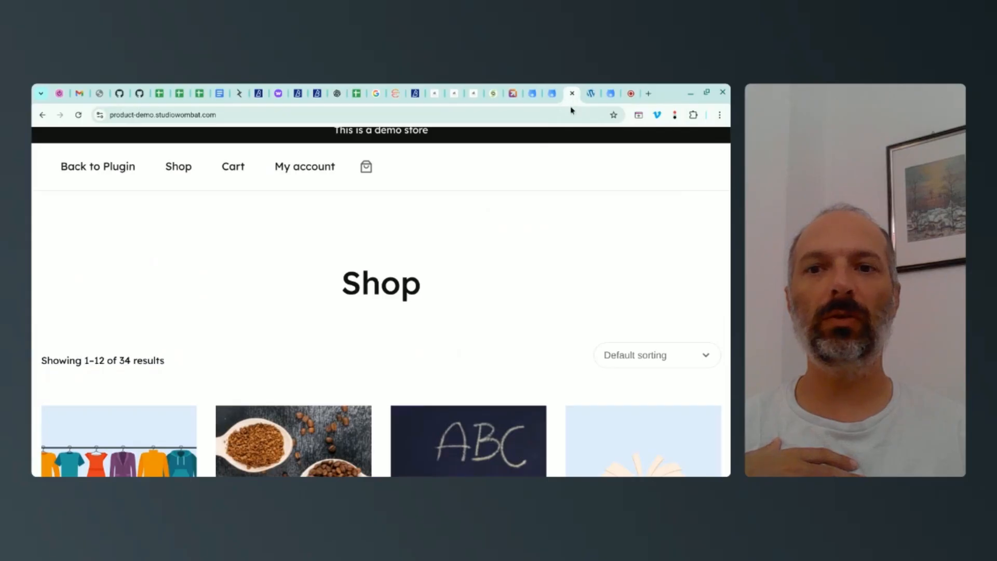
scroll(583, 204, "up", 1)
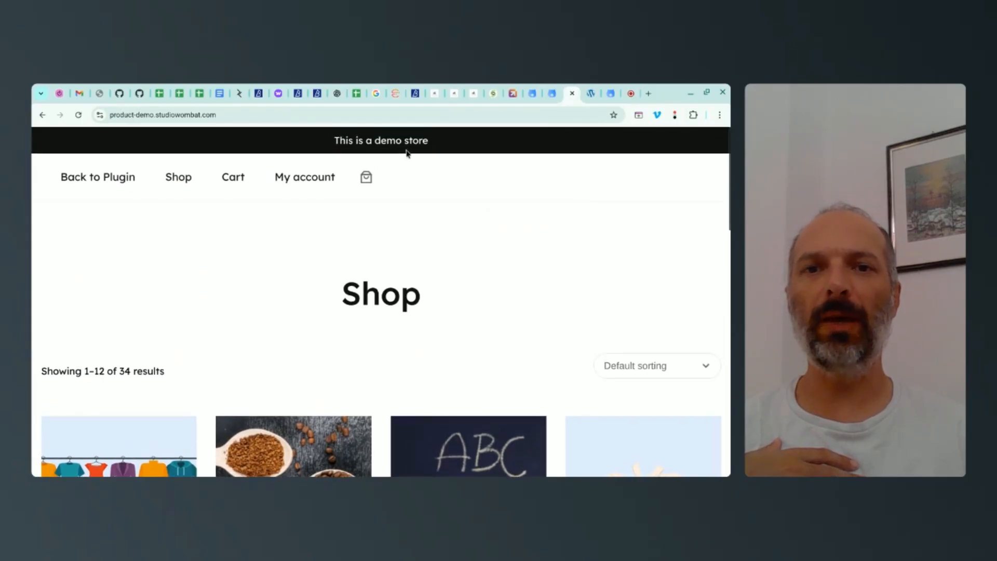
scroll(398, 203, "down", 2)
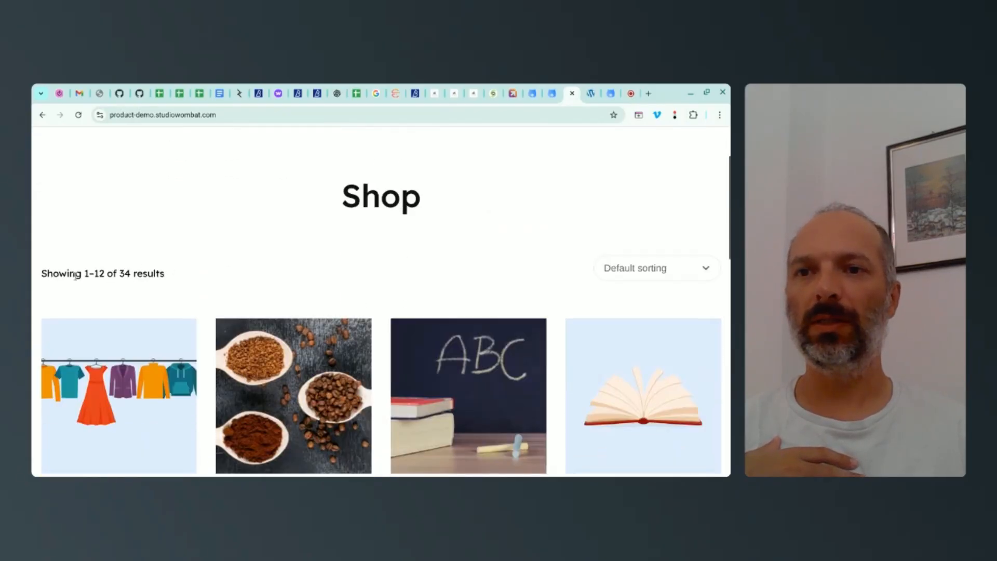
left_click_drag(74, 275, 181, 272)
scroll(255, 254, "down", 4)
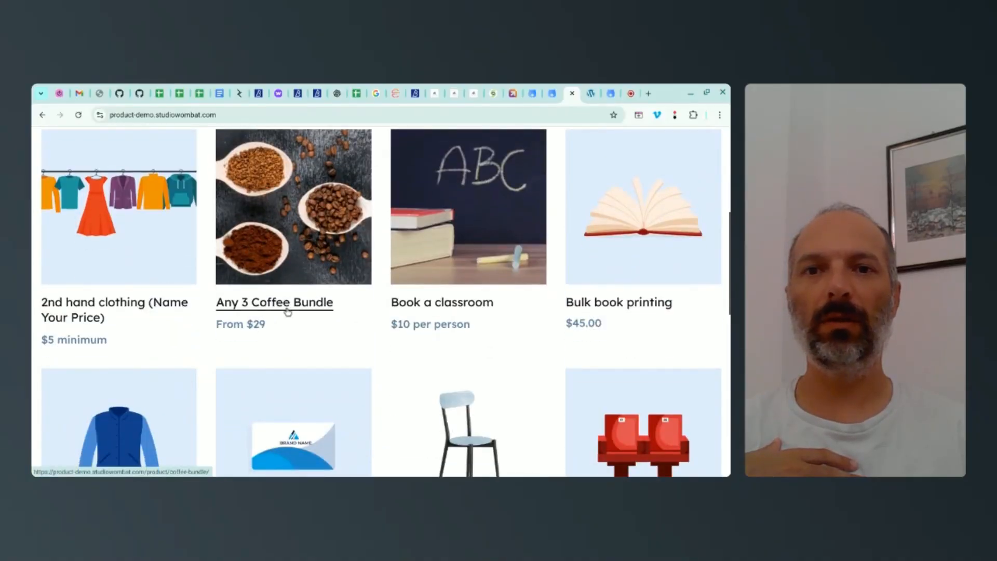
scroll(392, 288, "down", 1)
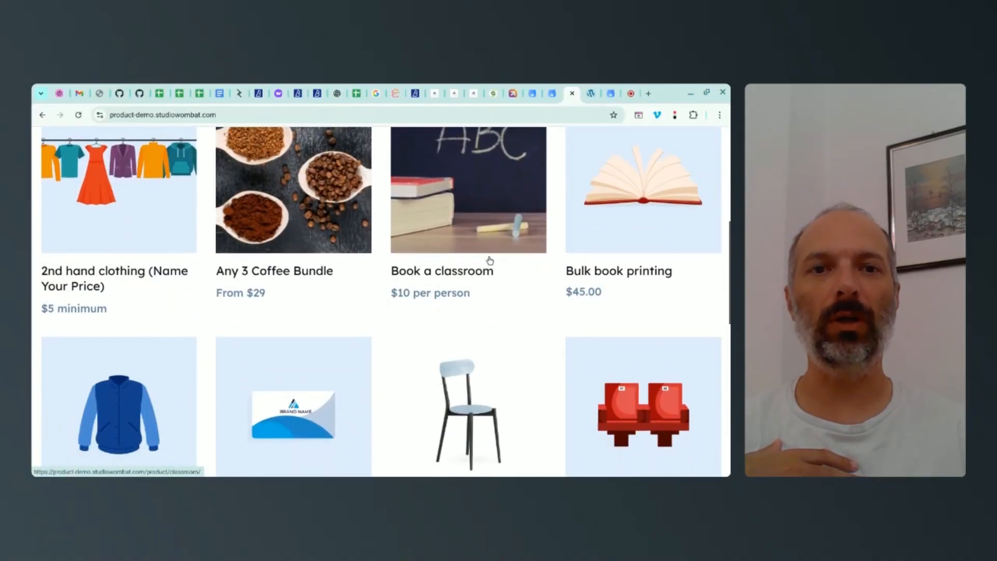
scroll(489, 263, "down", 2)
scroll(487, 263, "down", 3)
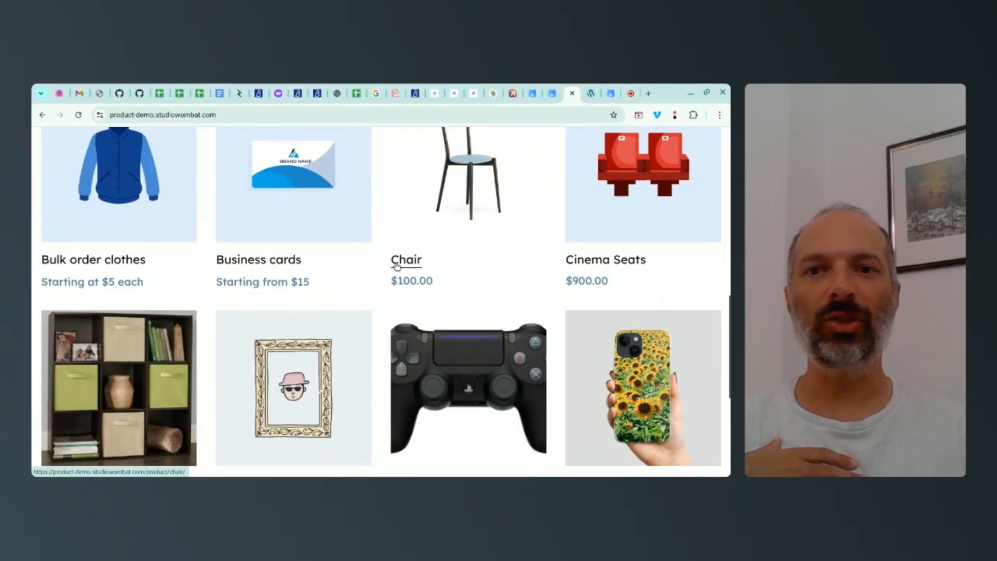
scroll(474, 269, "down", 5)
Step: Open page 3 of the demo shop and find the Tickets (repeated fields) product
left_click(382, 343)
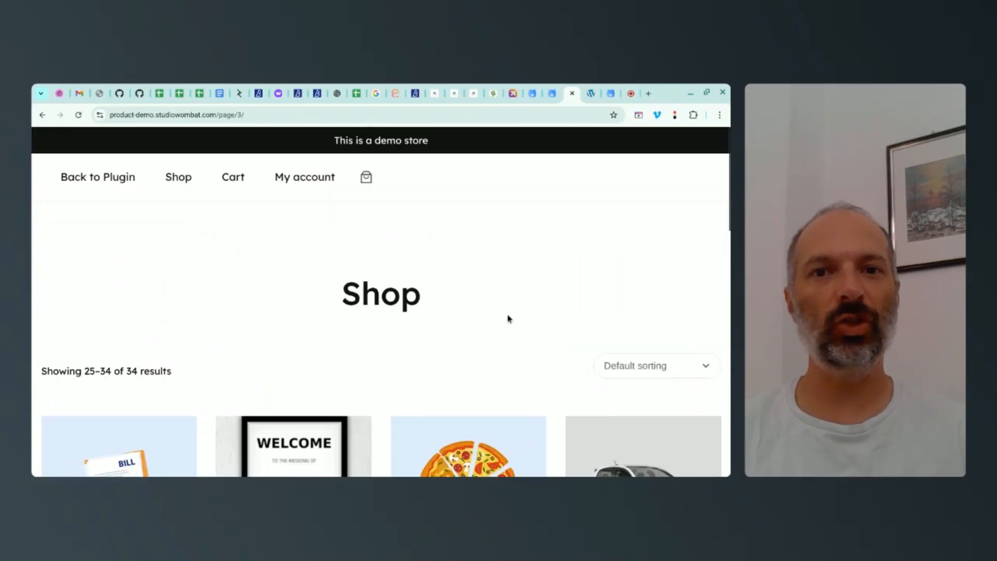
scroll(490, 265, "down", 2)
scroll(490, 265, "down", 7)
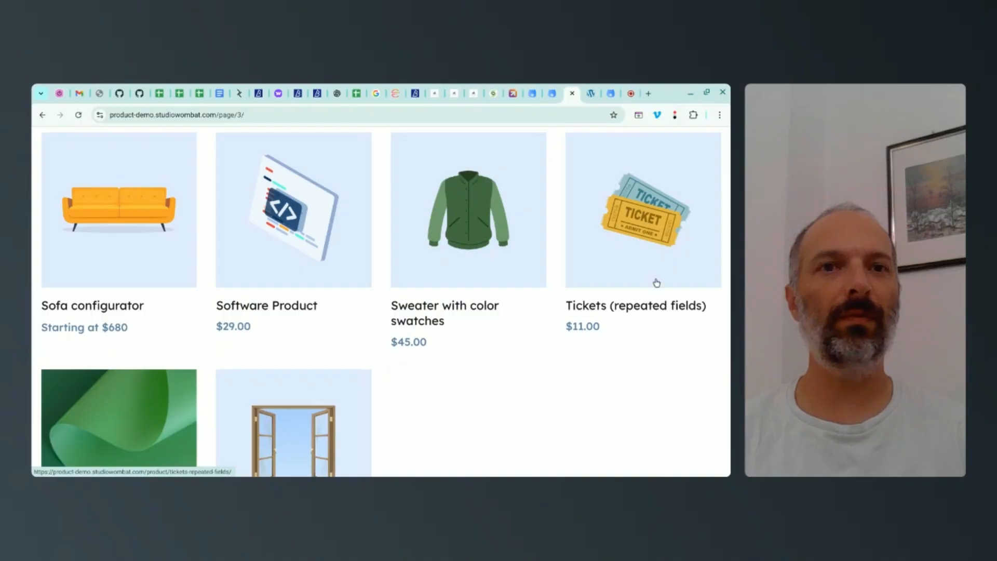
Step: Examine the Tickets (repeated fields) demo product's name and age fields, price totals and quantity selector
left_click(591, 96)
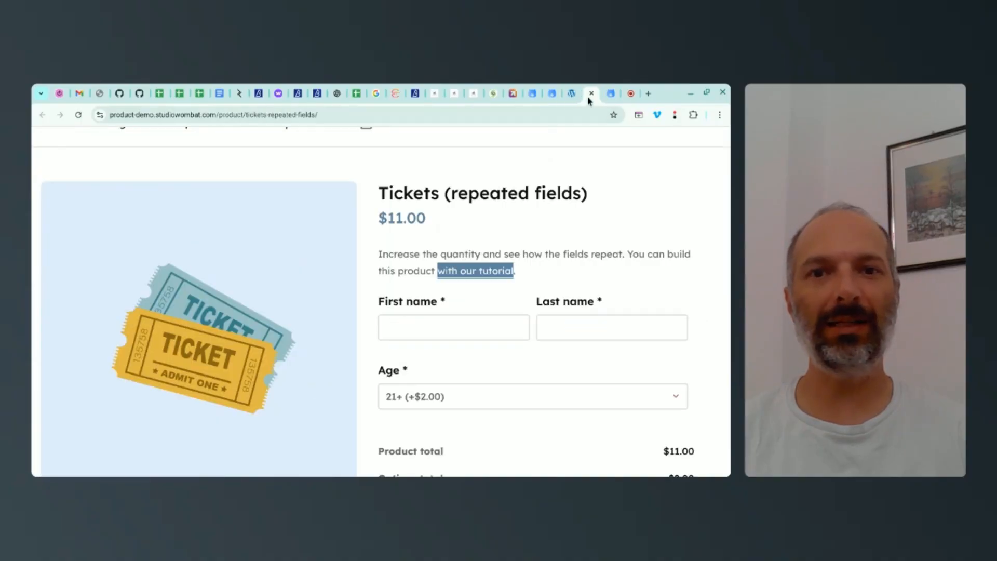
scroll(594, 230, "down", 1)
left_click(586, 227)
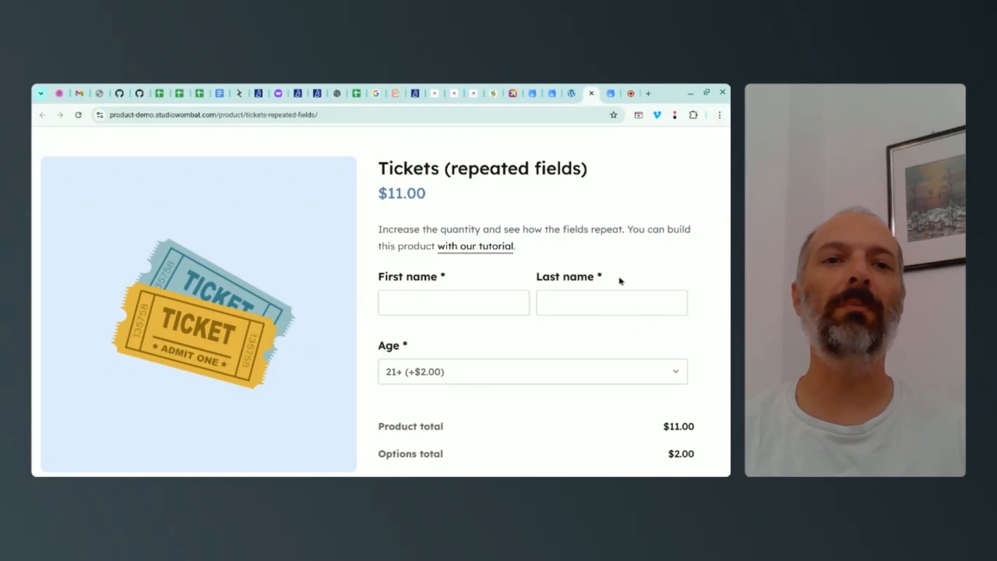
scroll(535, 260, "down", 2)
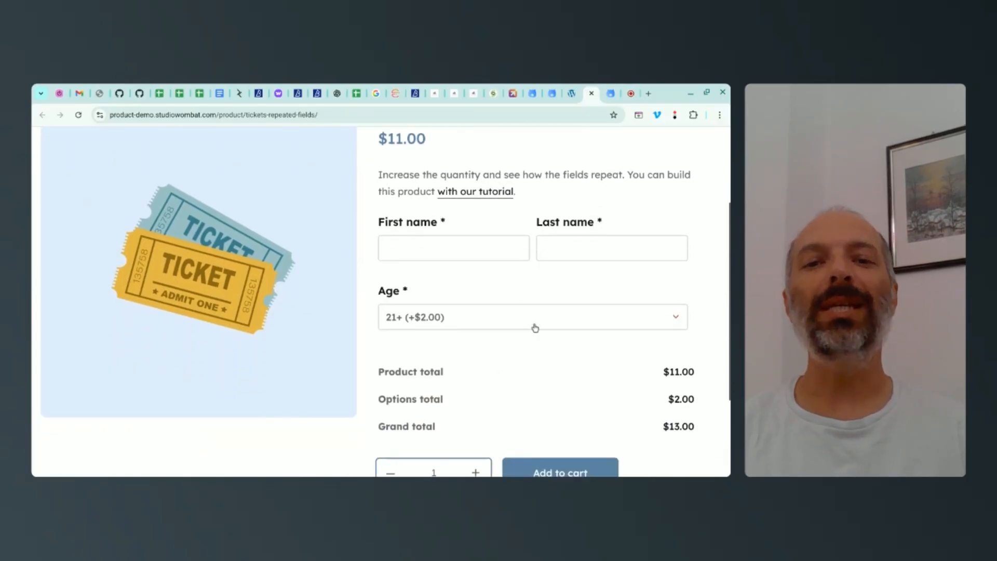
scroll(530, 332, "down", 2)
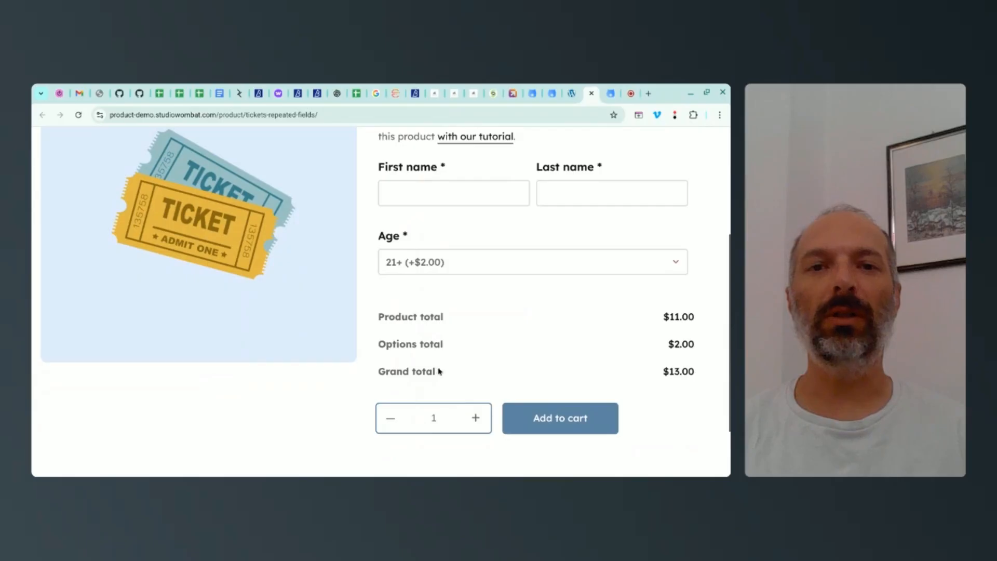
scroll(442, 338, "up", 3)
scroll(508, 251, "down", 2)
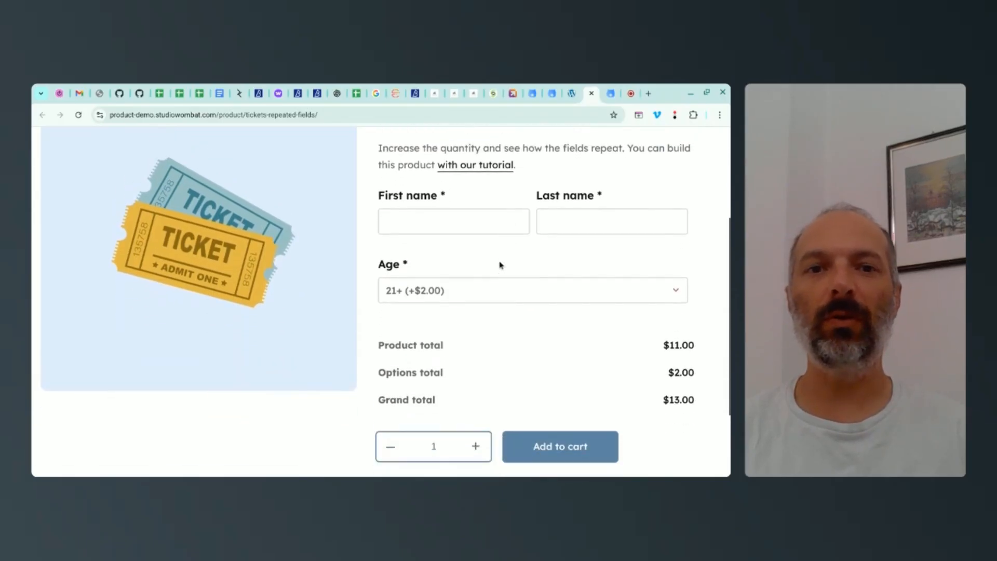
Step: Increase the demo ticket's quantity to 2 and inspect how the attendee fields repeat for the second person
left_click(475, 448)
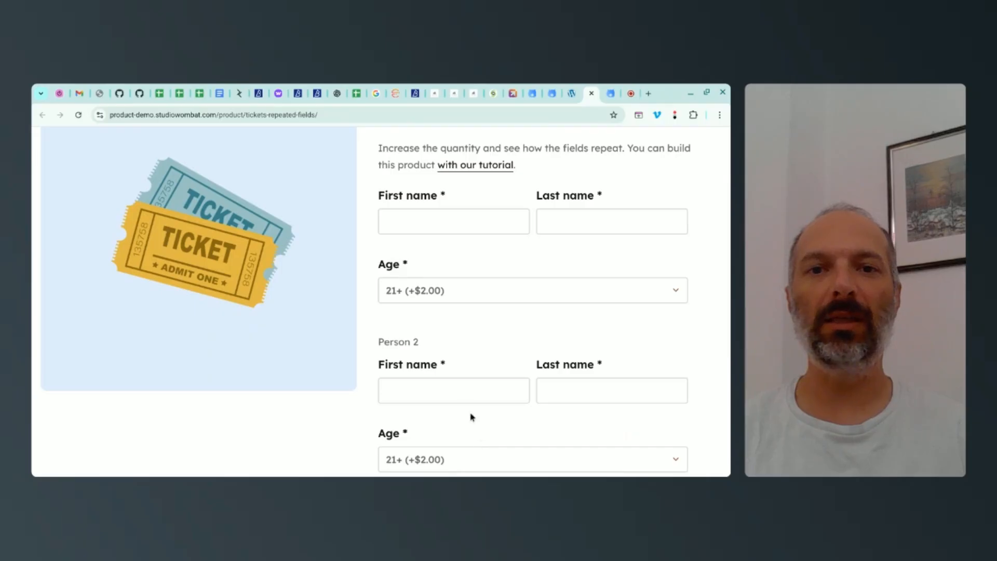
left_click_drag(379, 343, 439, 340)
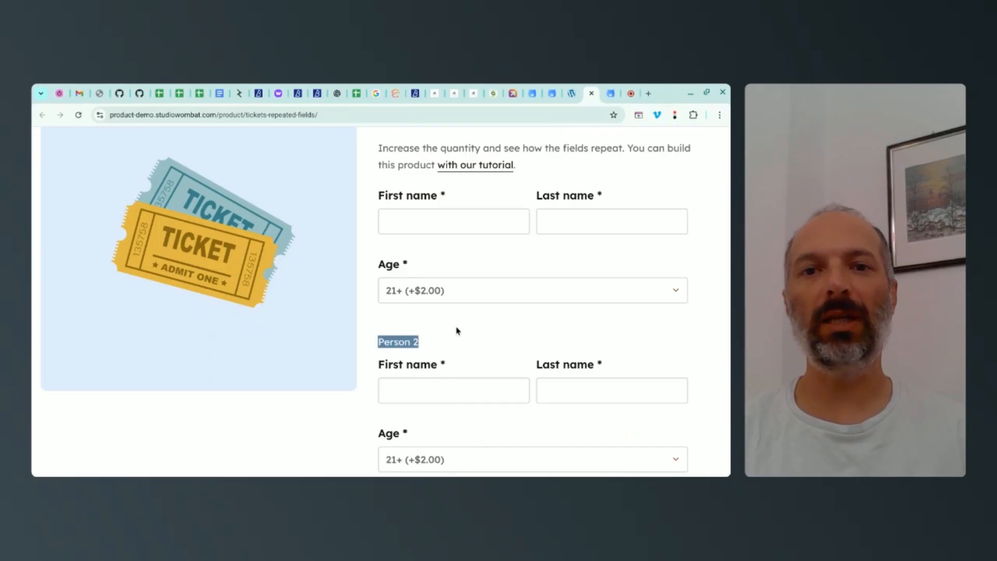
scroll(518, 308, "down", 2)
scroll(412, 270, "up", 5)
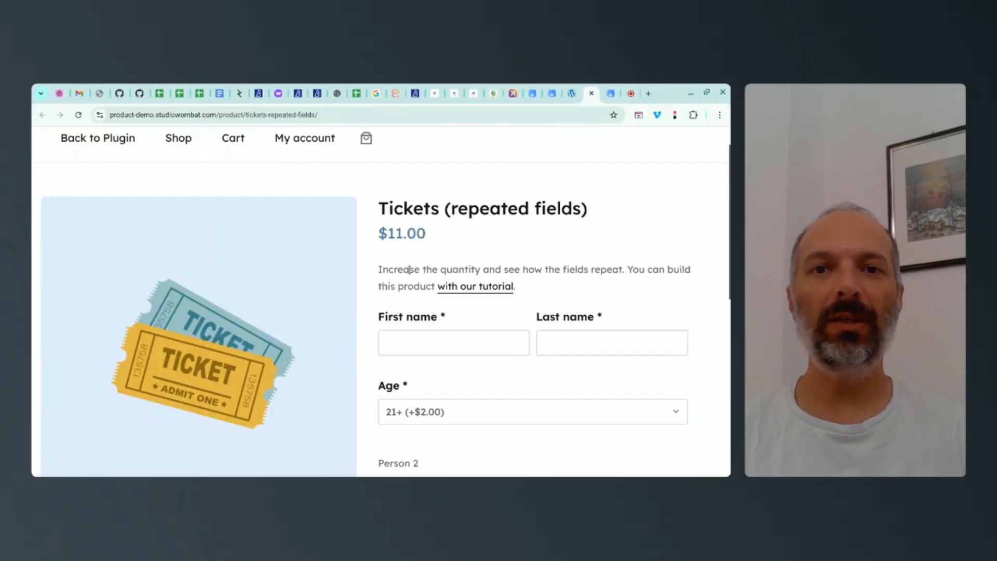
left_click_drag(380, 270, 495, 270)
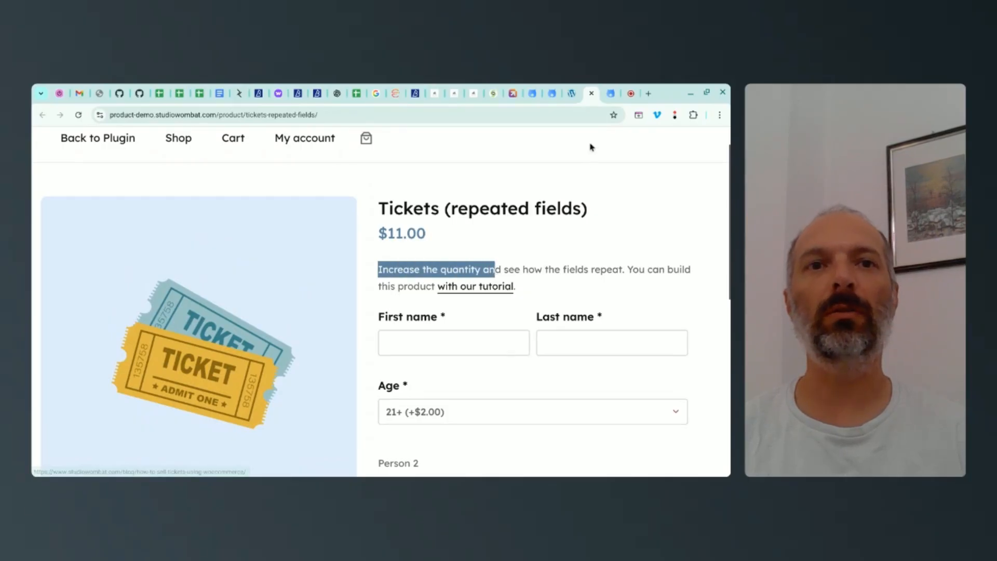
Step: Open the step-by-step event ticket guide and read Step 1 on installing the Advanced Product Fields plugin
left_click(611, 99)
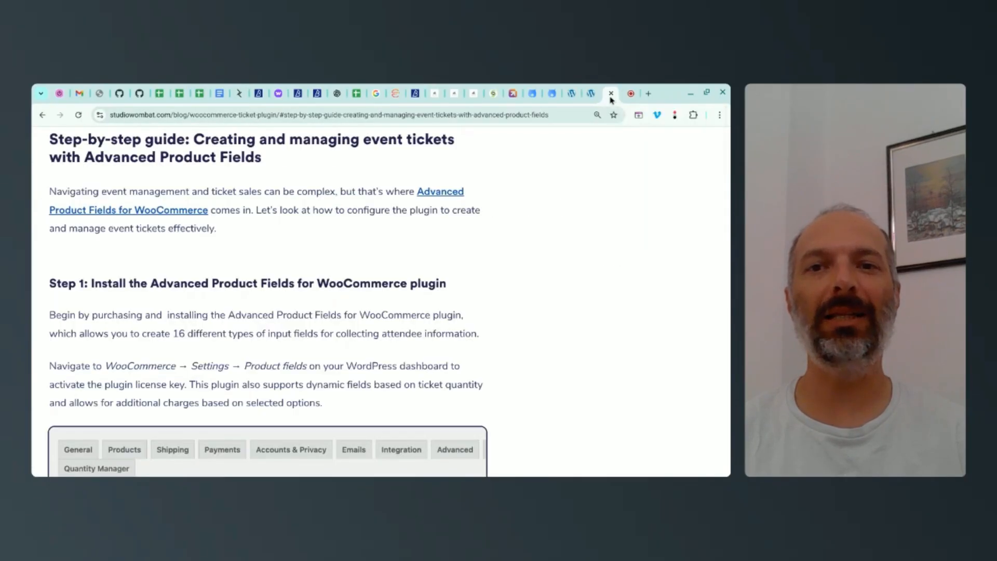
scroll(268, 301, "down", 2)
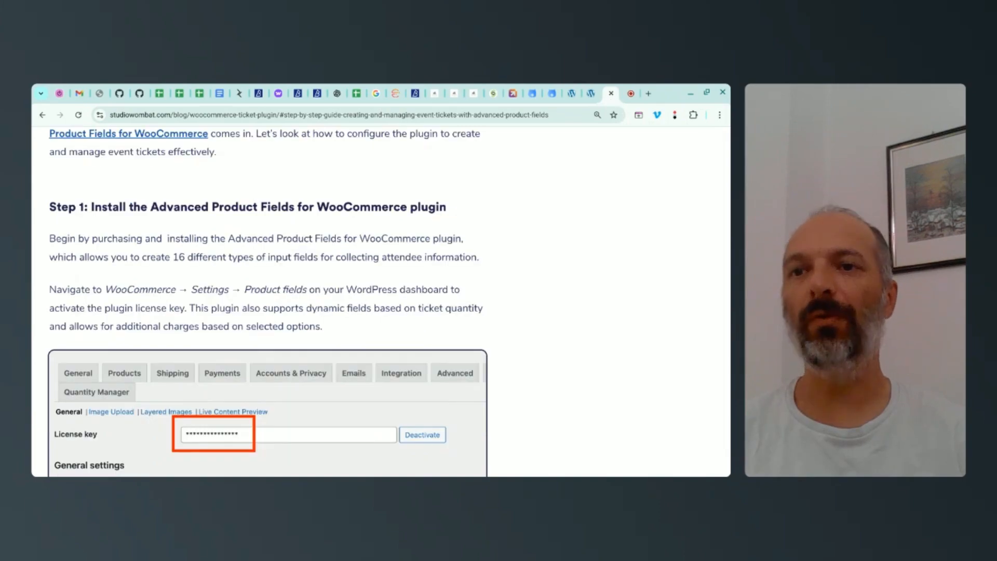
left_click_drag(51, 207, 427, 204)
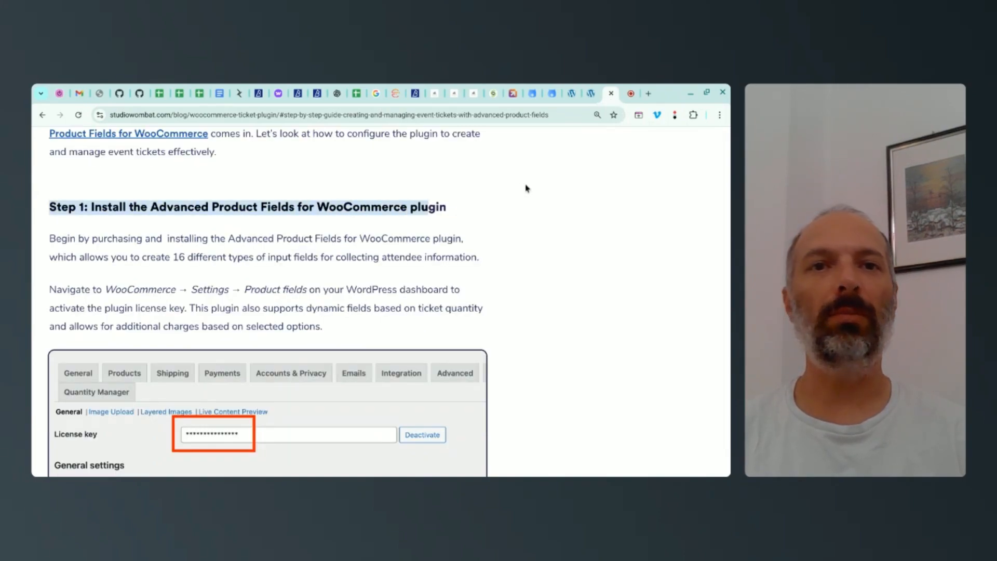
Step: Download version 3.0.9 of Advanced Product Fields for WooCommerce Extended from the Studio Wombat account, saving it in Linux files
left_click(532, 95)
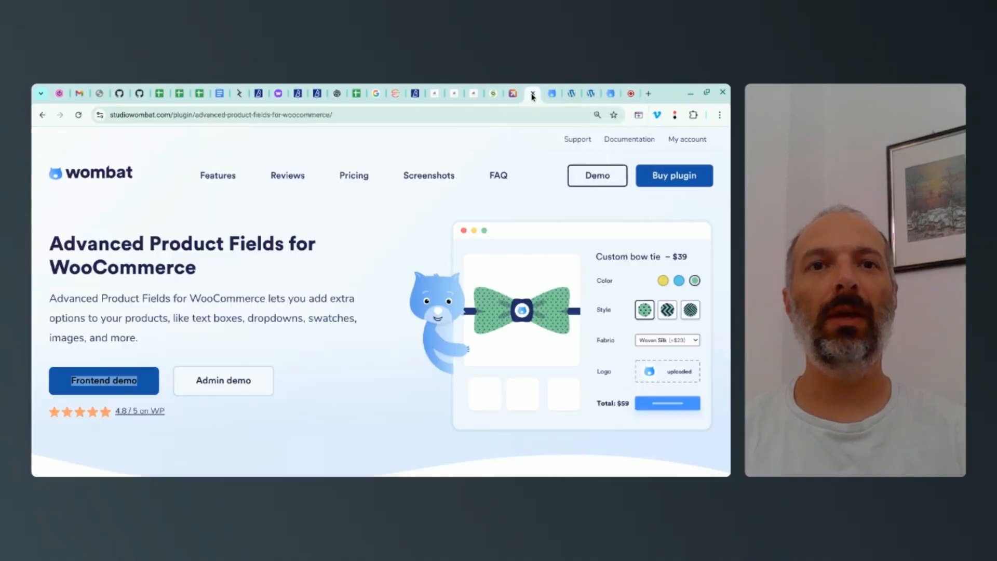
left_click(552, 94)
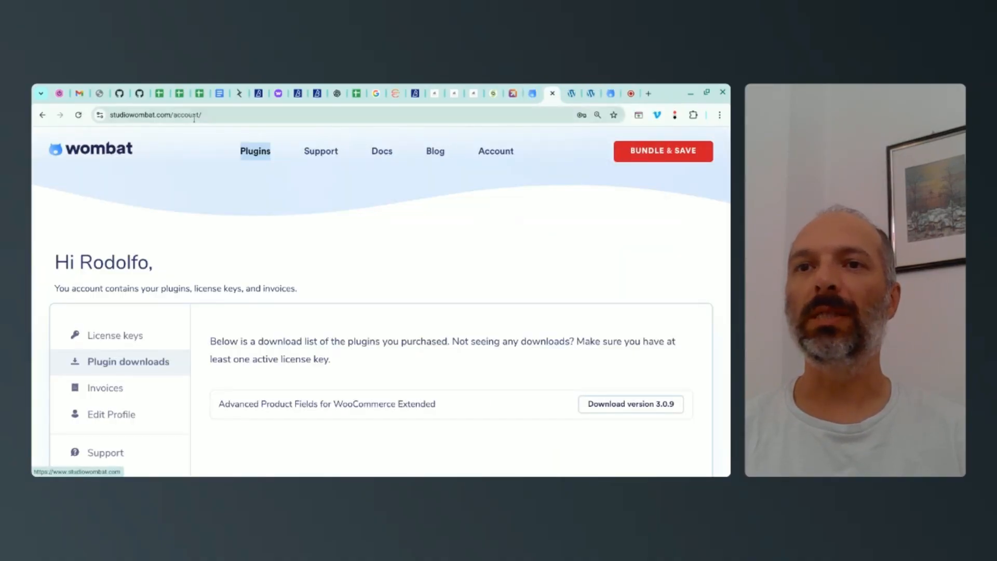
scroll(223, 151, "down", 1)
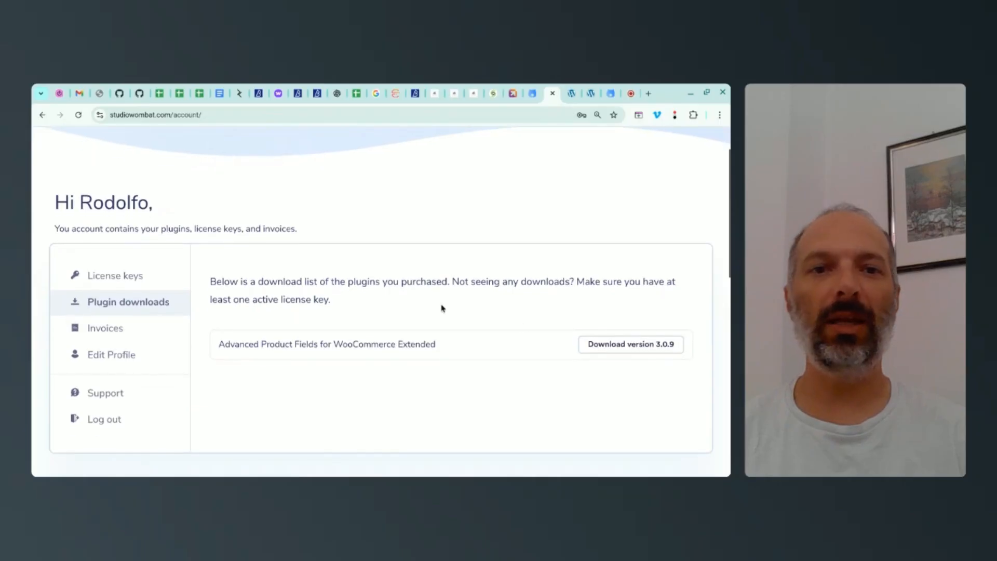
left_click(630, 342)
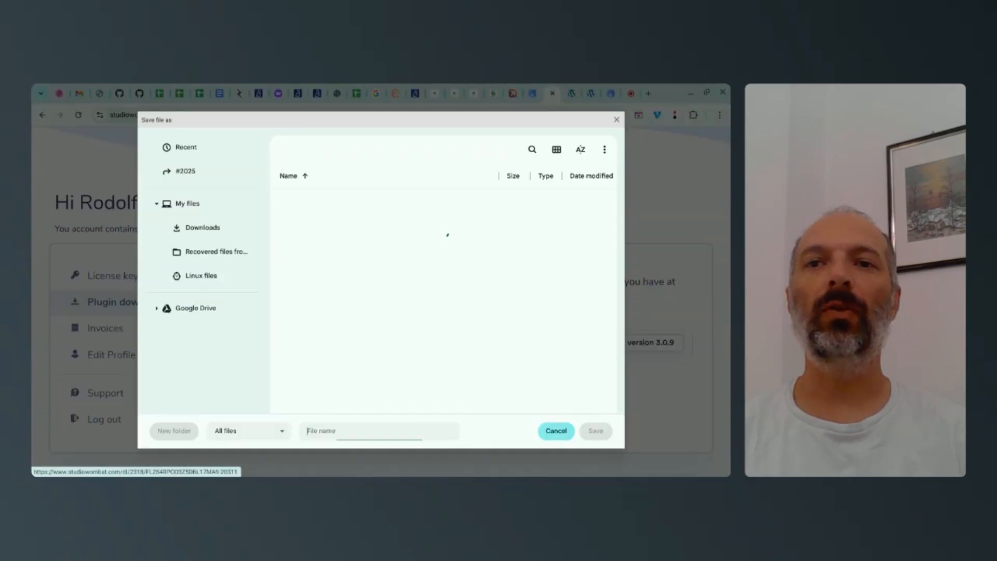
left_click(207, 276)
key("Return")
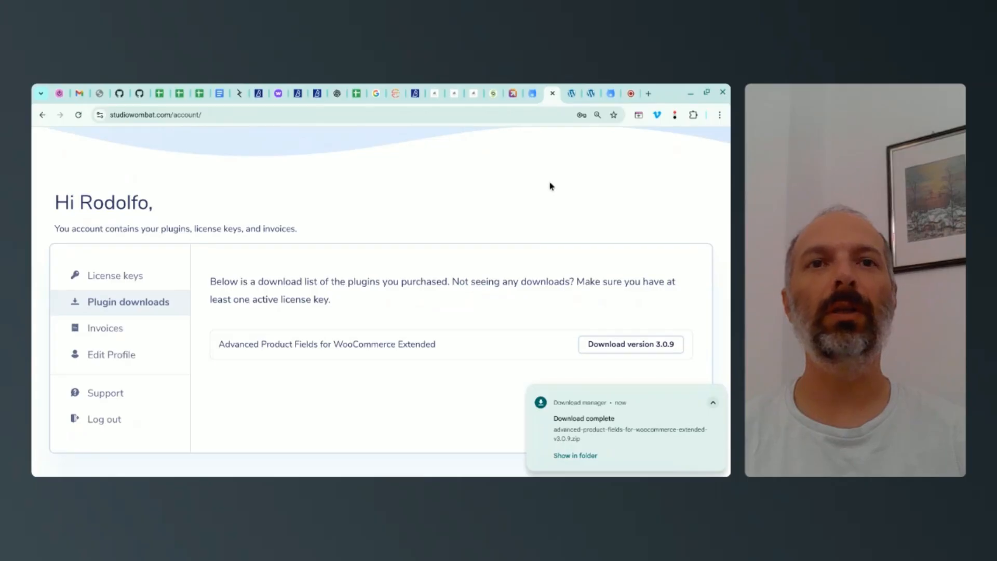
Step: Return to the Checkout Summit admin site and open the Add Plugins page in a new tab
left_click(512, 95)
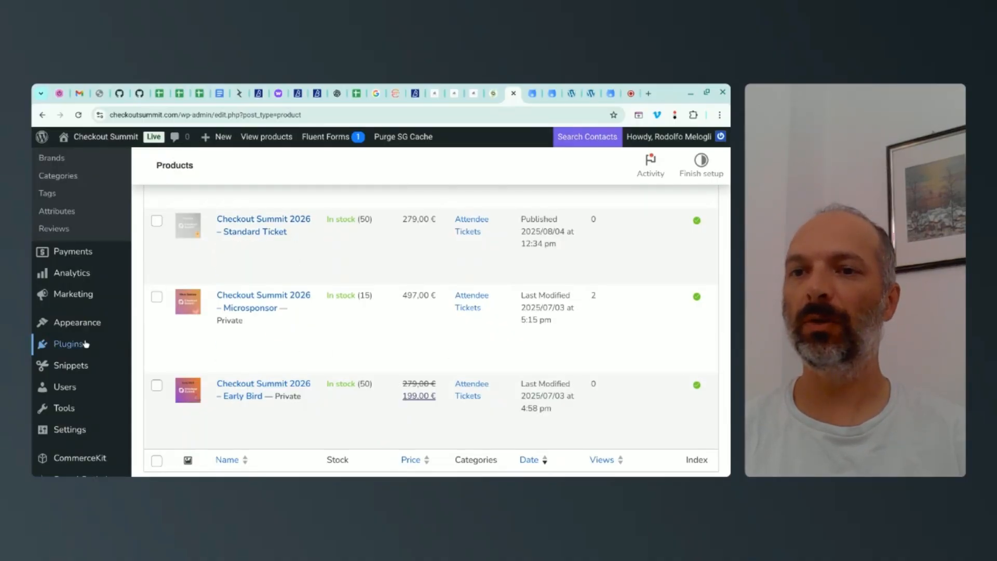
mouse_move(83, 345)
right_click(171, 367)
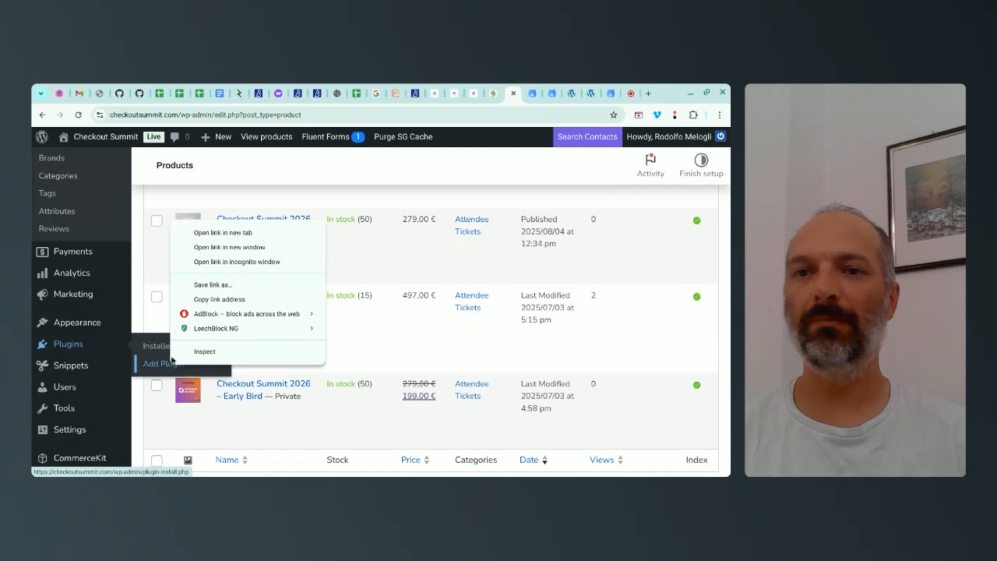
left_click(222, 240)
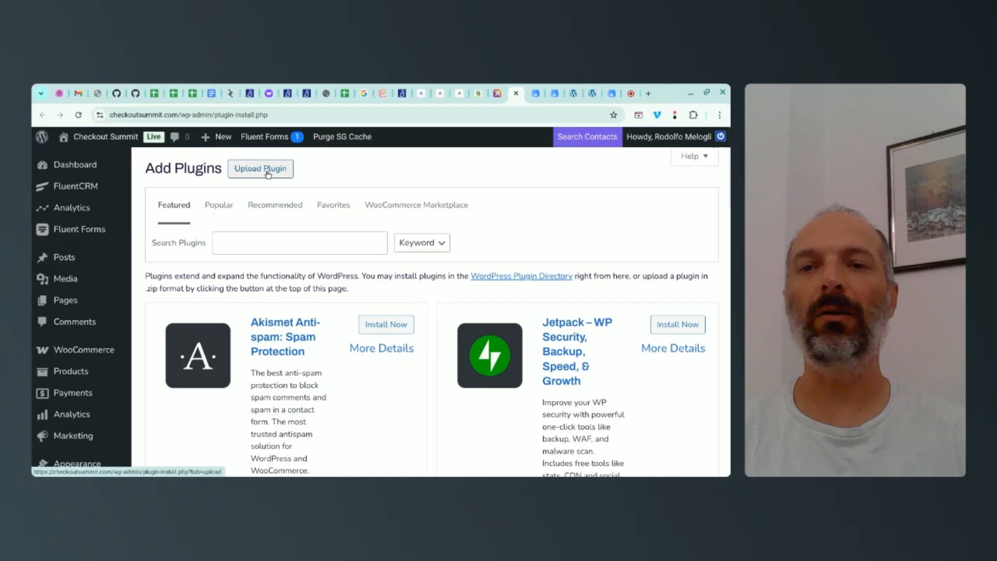
Step: Upload advanced-product-fields-for-woocommerce-extended-v3.0.9.zip from Linux files, then install and activate the plugin
left_click(268, 174)
left_click(334, 282)
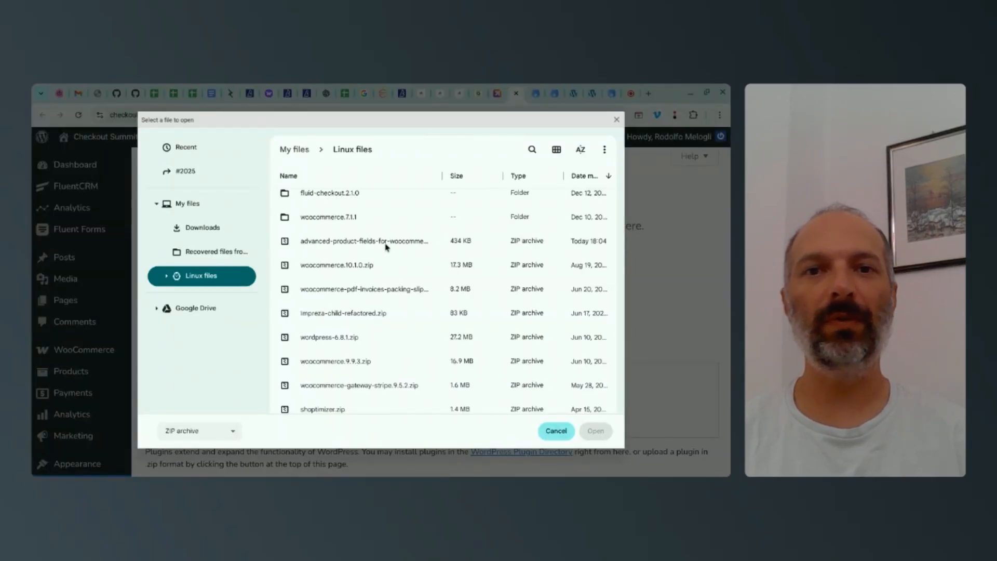
left_click(399, 244)
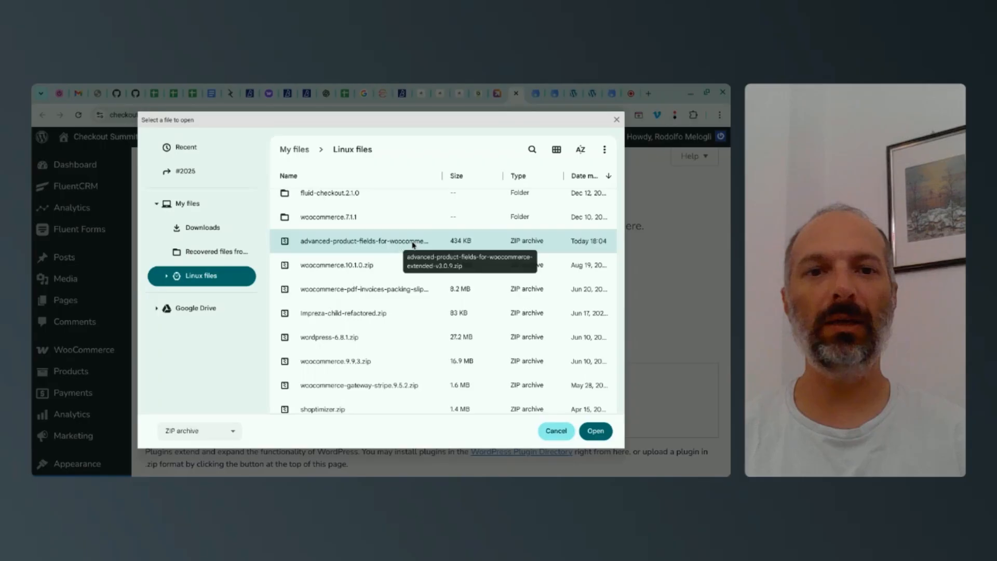
left_click(596, 430)
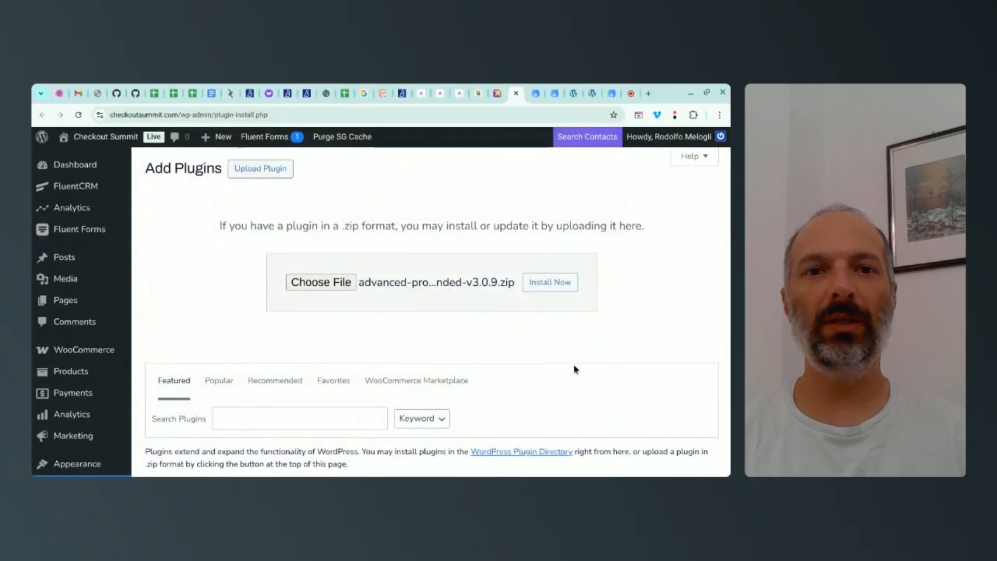
left_click(548, 283)
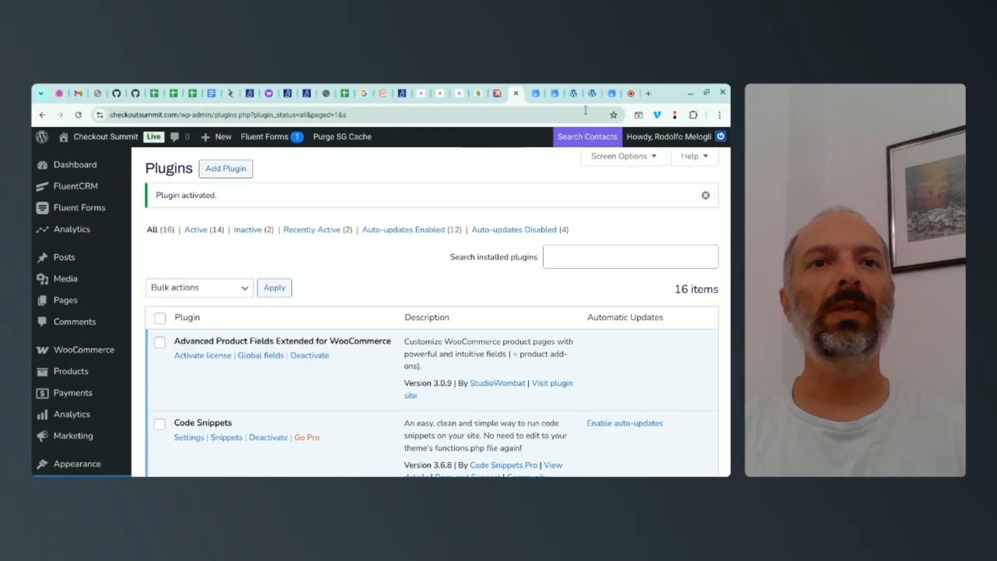
Step: Check the guide's license key instructions, then return to the Studio Wombat account to get the plugin's license key
left_click(613, 94)
scroll(77, 228, "up", 2)
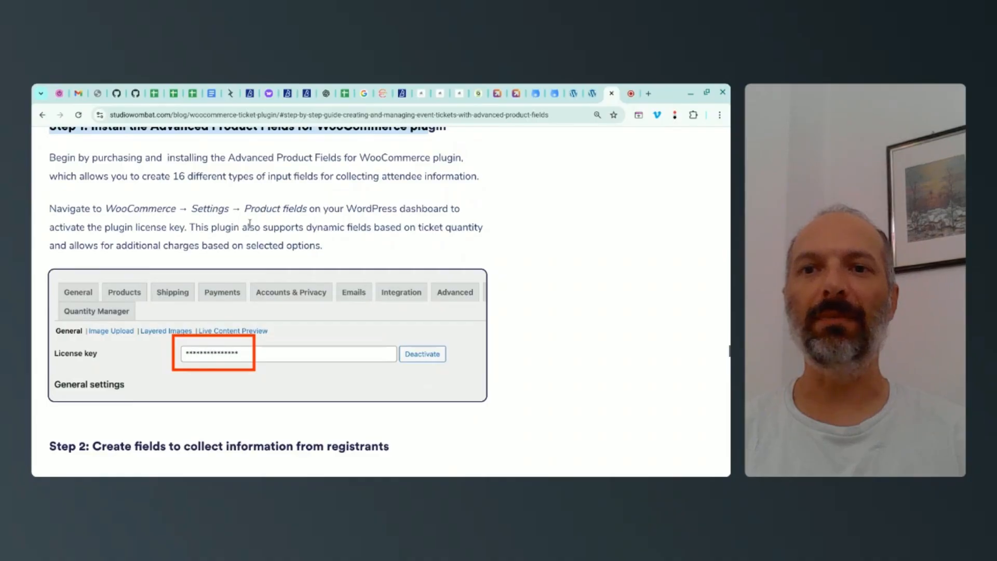
left_click(536, 93)
left_click(554, 93)
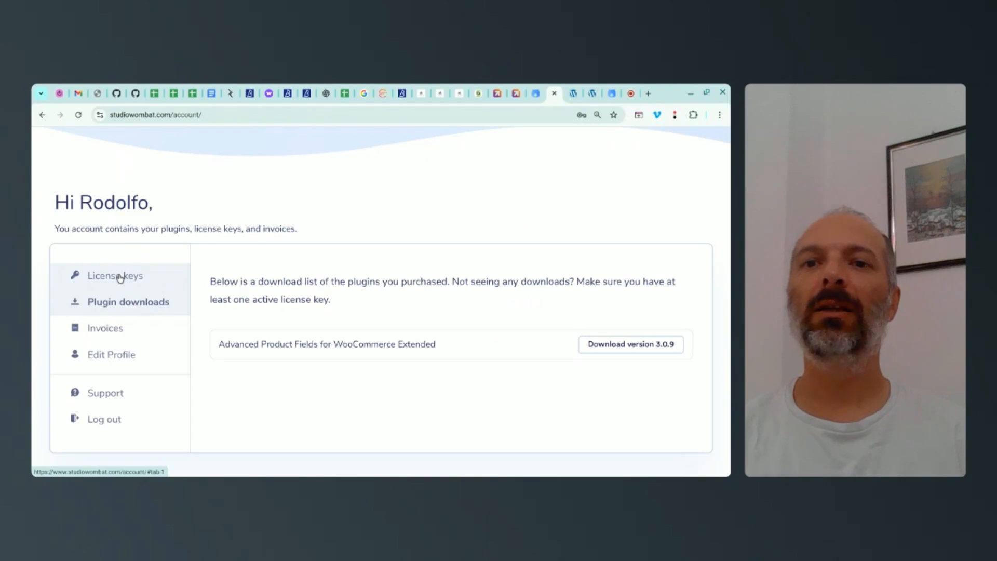
Step: Open the license settings for Advanced Product Fields Extended on Checkout Summit, paste the license key and activate it
left_click(190, 357)
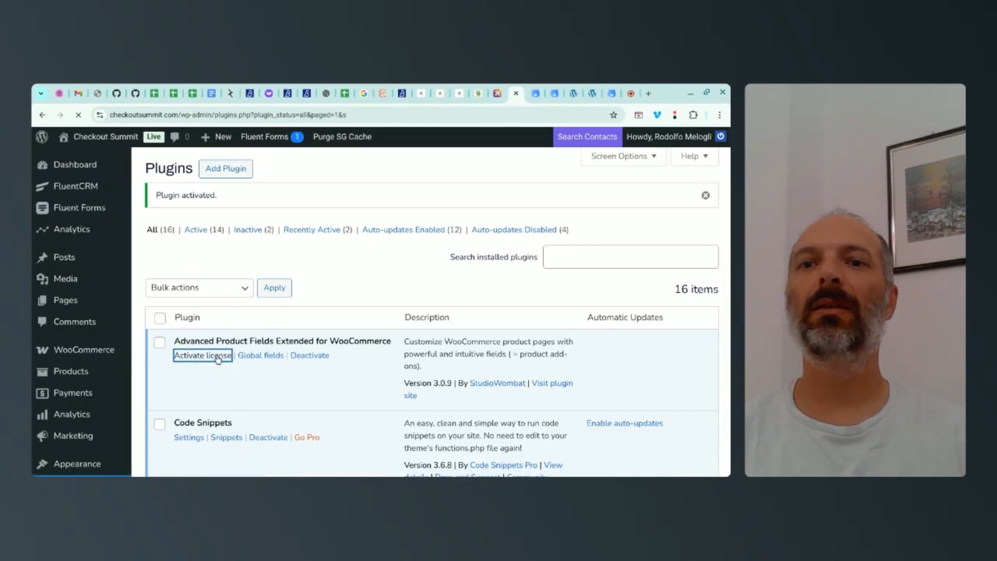
left_click(326, 280)
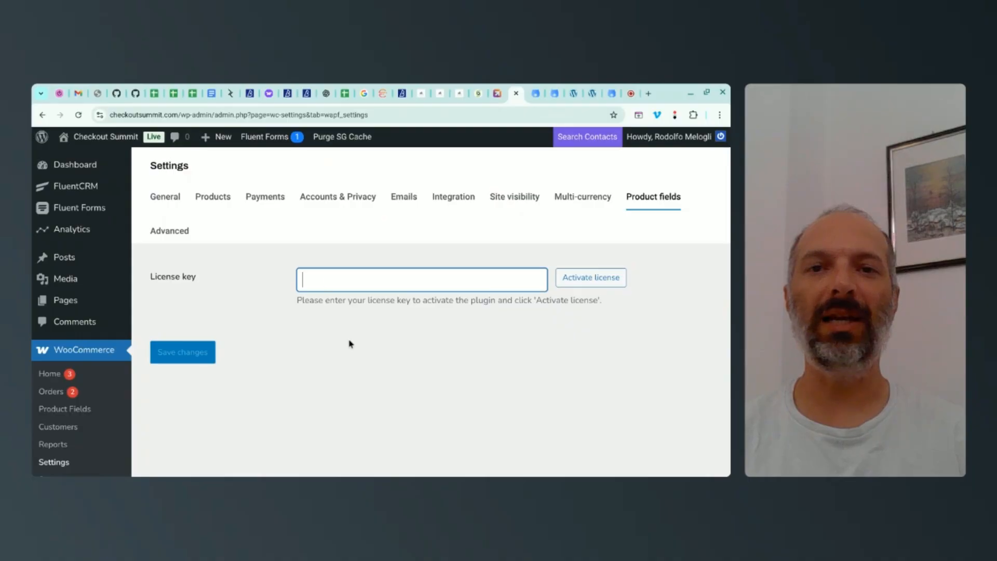
key("ctrl+v")
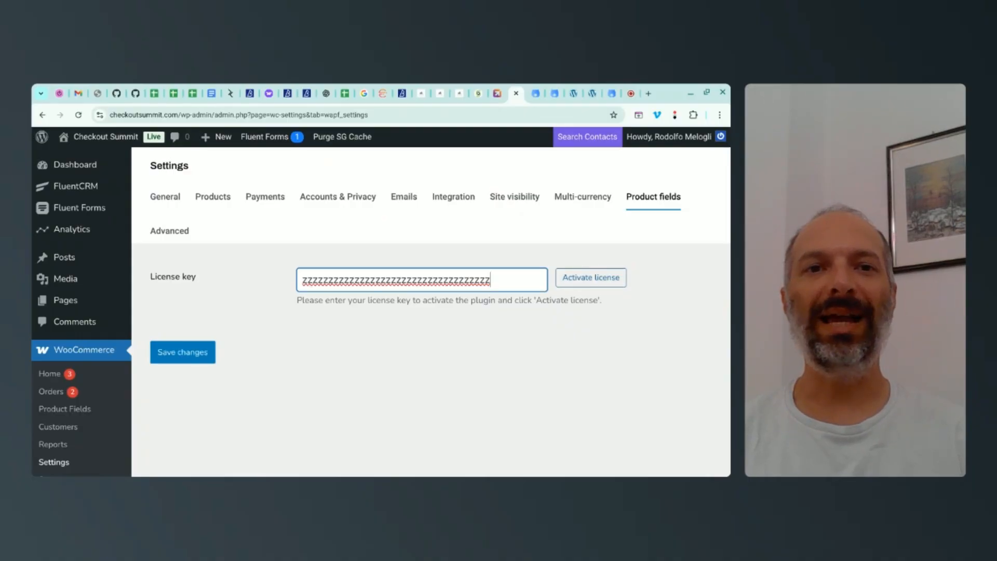
left_click(591, 277)
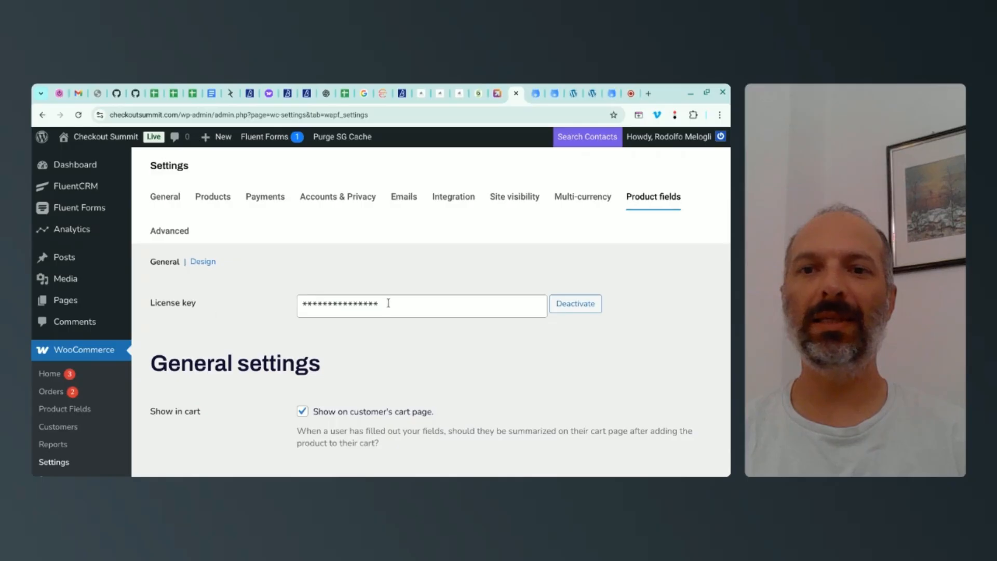
Step: Consult Step 2 of the guide on creating registrant fields, then open the Product Field Groups page in the site admin
scroll(389, 303, "down", 1)
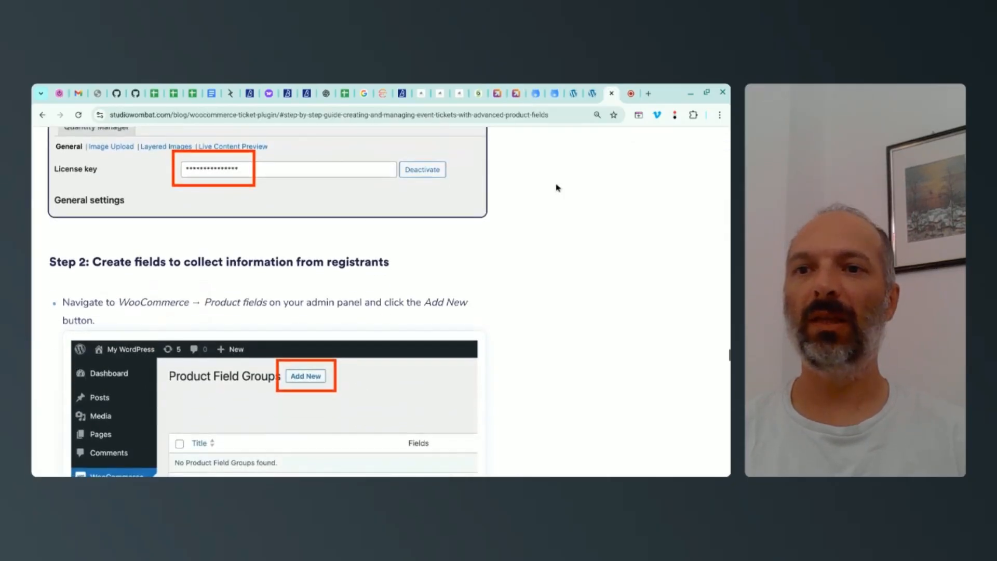
scroll(481, 193, "down", 1)
left_click_drag(50, 237, 388, 237)
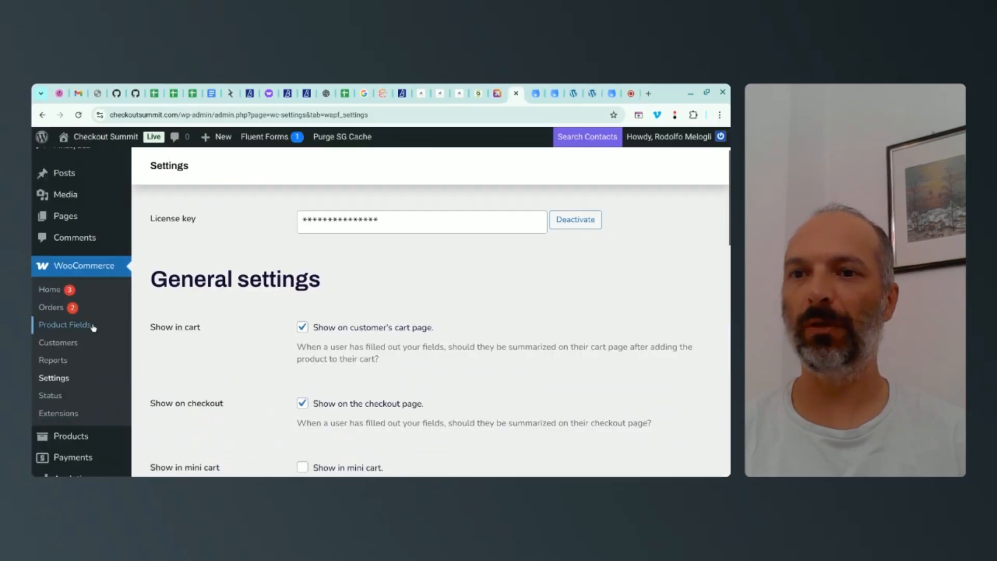
left_click(81, 331)
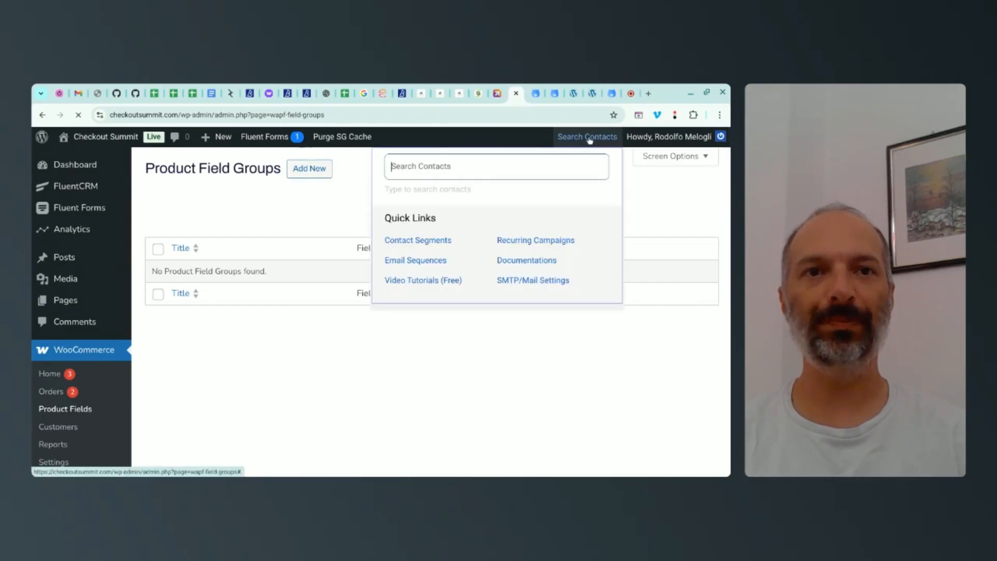
Step: Check the guide's instructions for adding a group, then create a new product field group titled Checkout Summit Tickets
left_click(612, 97)
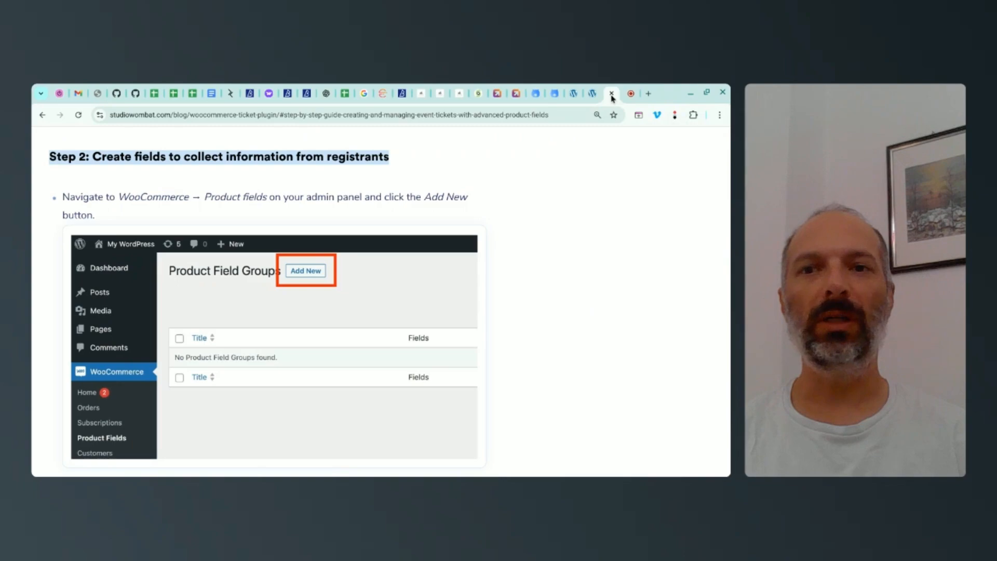
scroll(454, 184, "down", 5)
left_click_drag(62, 230, 279, 304)
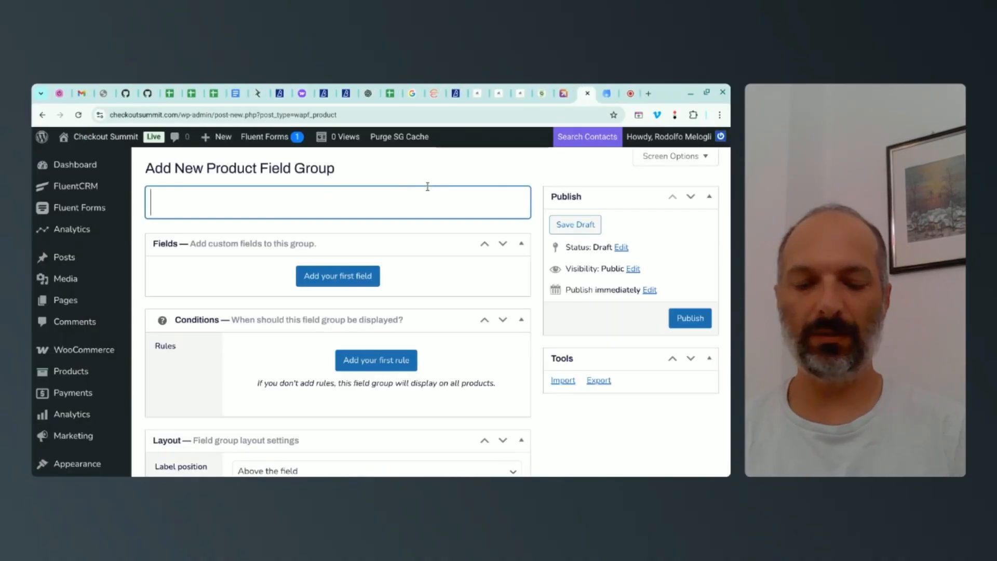
type("Checkout Sum")
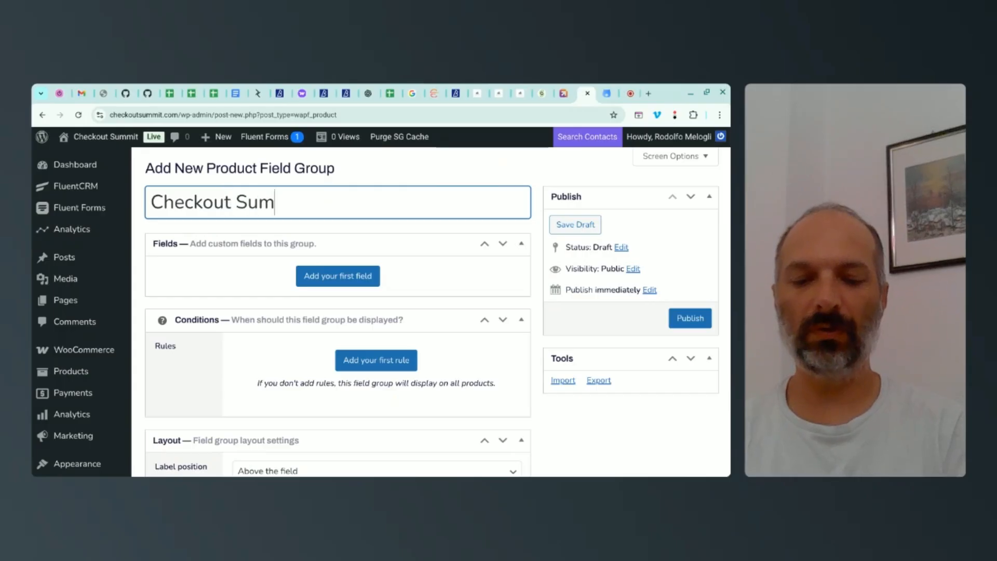
type("mit Tickets")
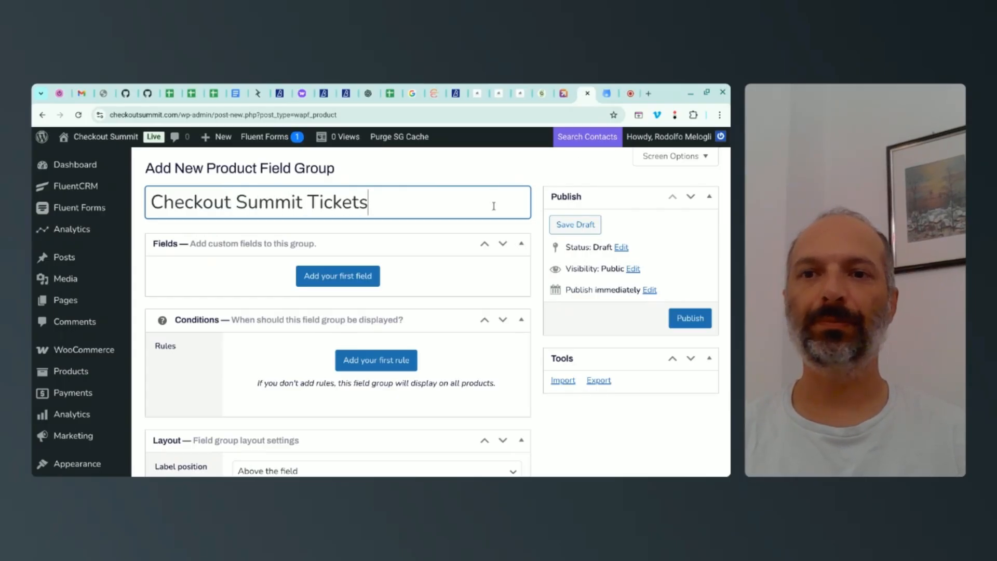
Step: Add the group's first field as a Text field and label it First Name
scroll(494, 205, "down", 1)
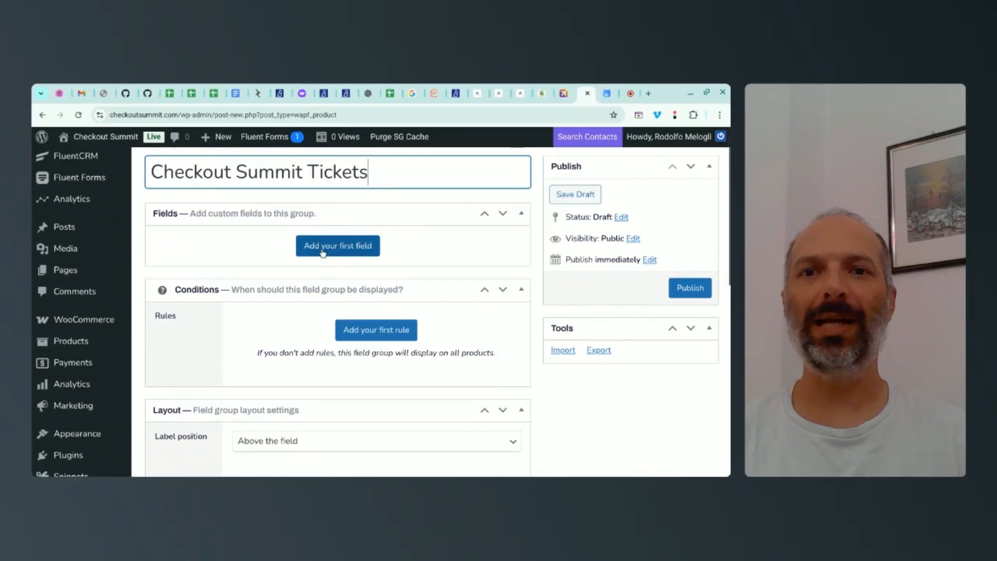
left_click(335, 249)
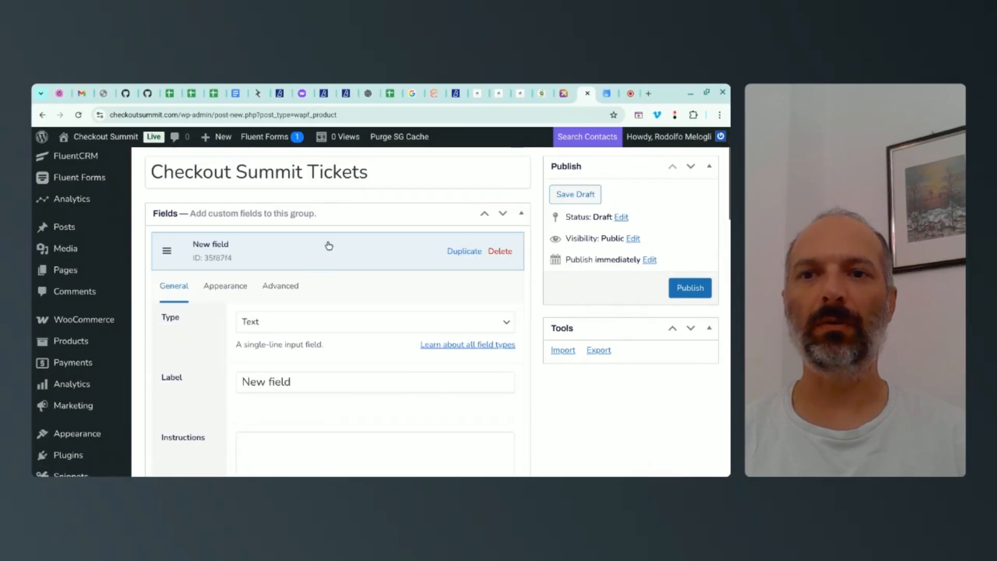
scroll(328, 244, "down", 2)
left_click_drag(296, 324, 241, 324)
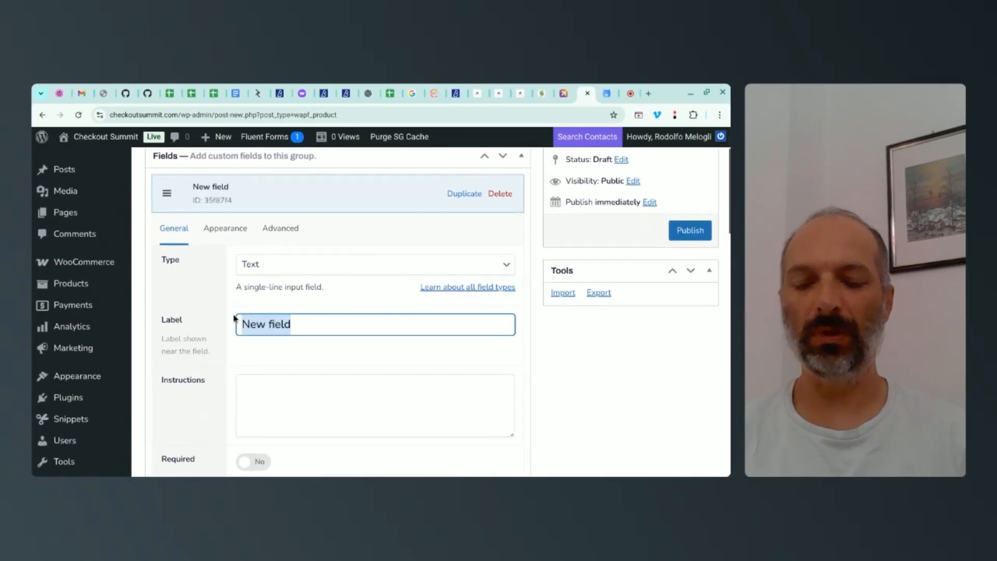
type("First Name")
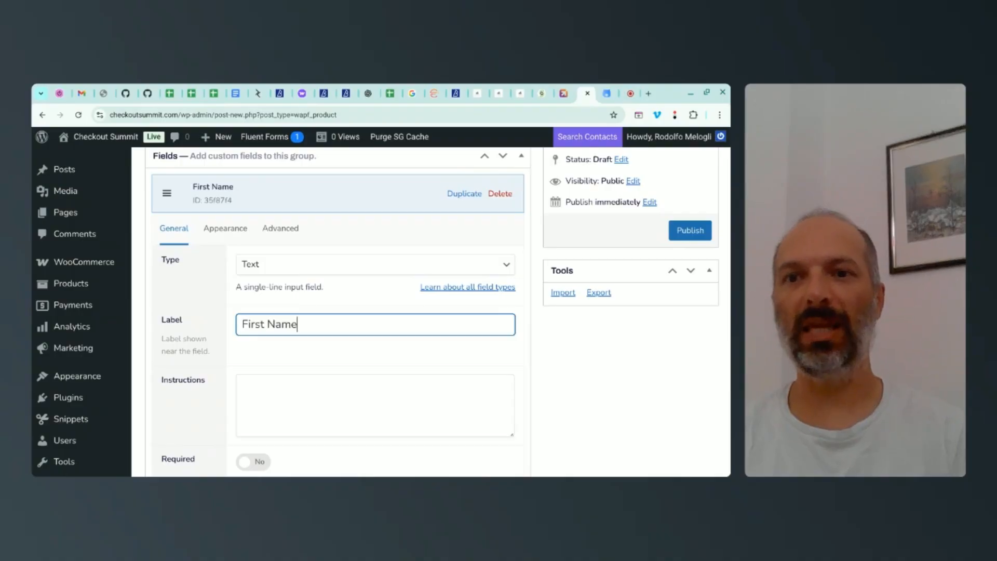
Step: Make the First Name field required and review its placeholder, text length and pricing options
scroll(199, 331, "down", 1)
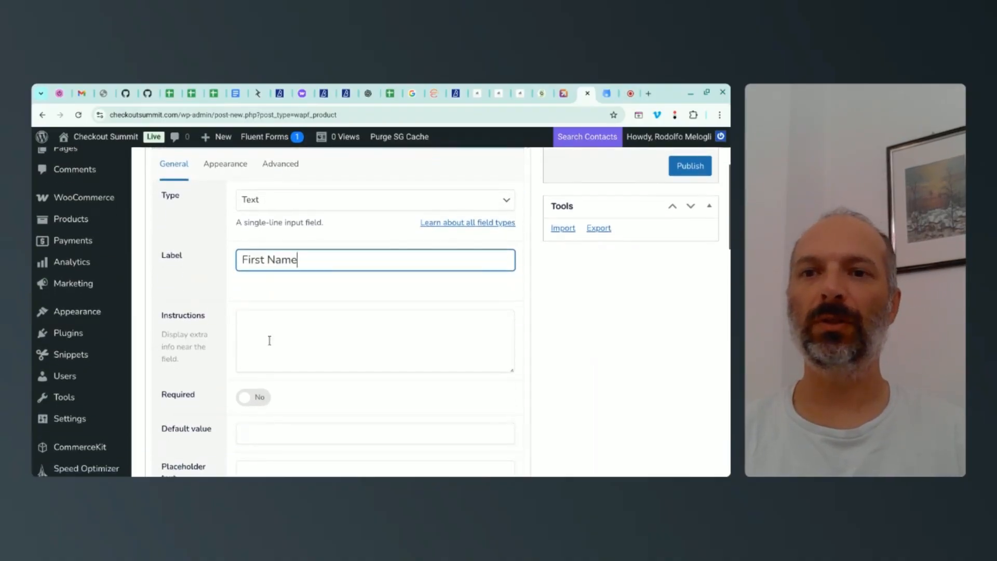
scroll(267, 343, "down", 1)
left_click(244, 341)
scroll(299, 318, "down", 2)
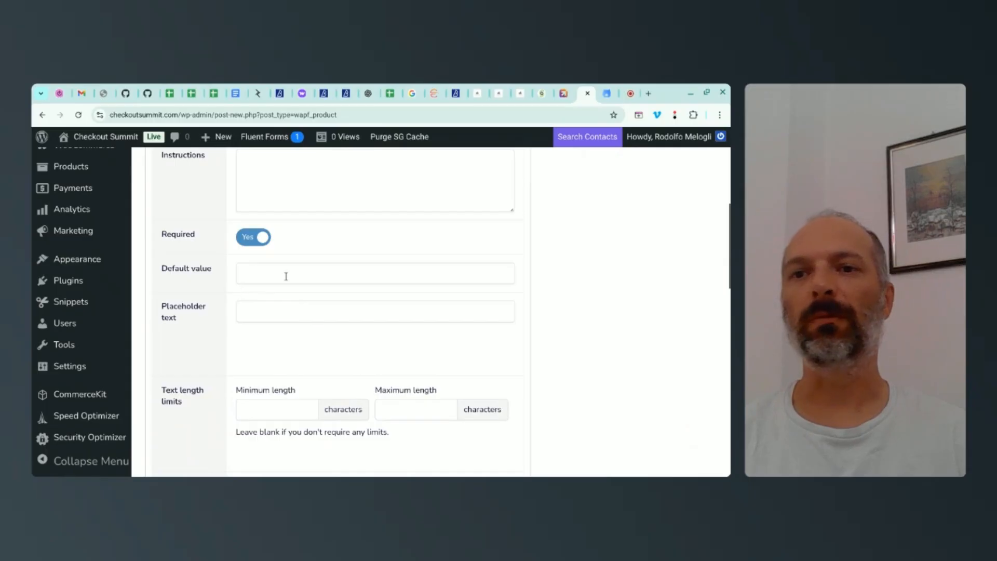
scroll(288, 277, "down", 1)
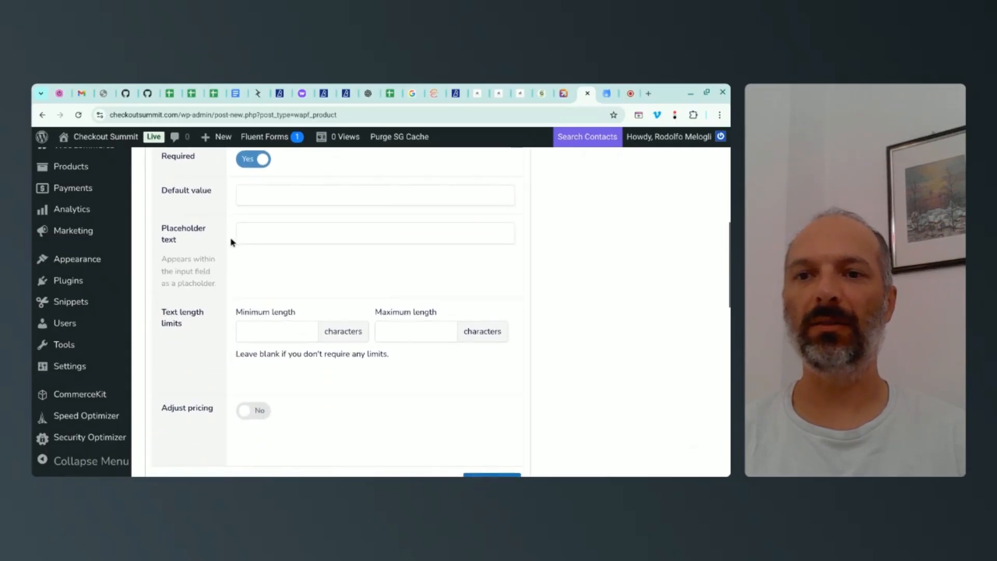
scroll(250, 238, "down", 2)
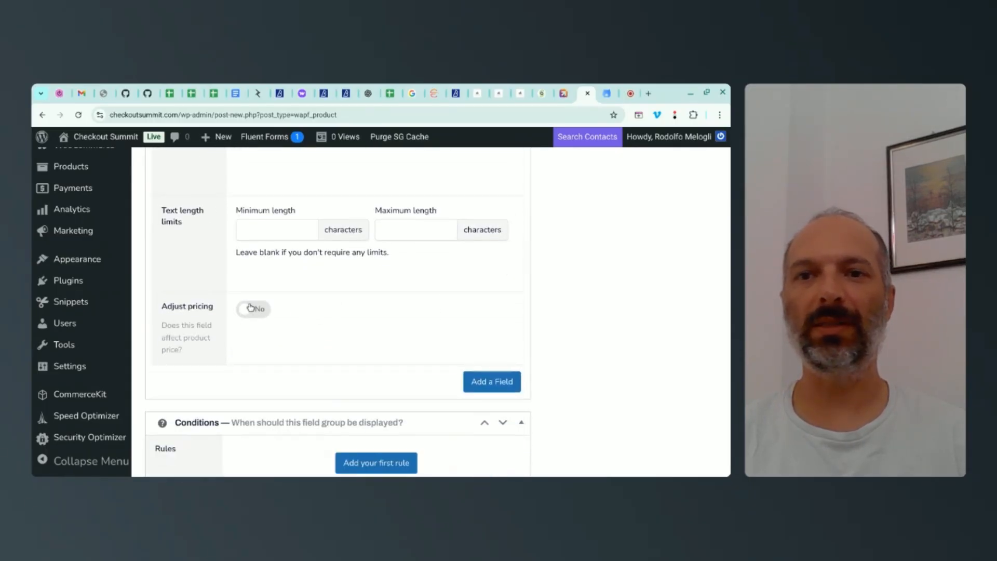
scroll(297, 320, "up", 12)
scroll(384, 281, "down", 13)
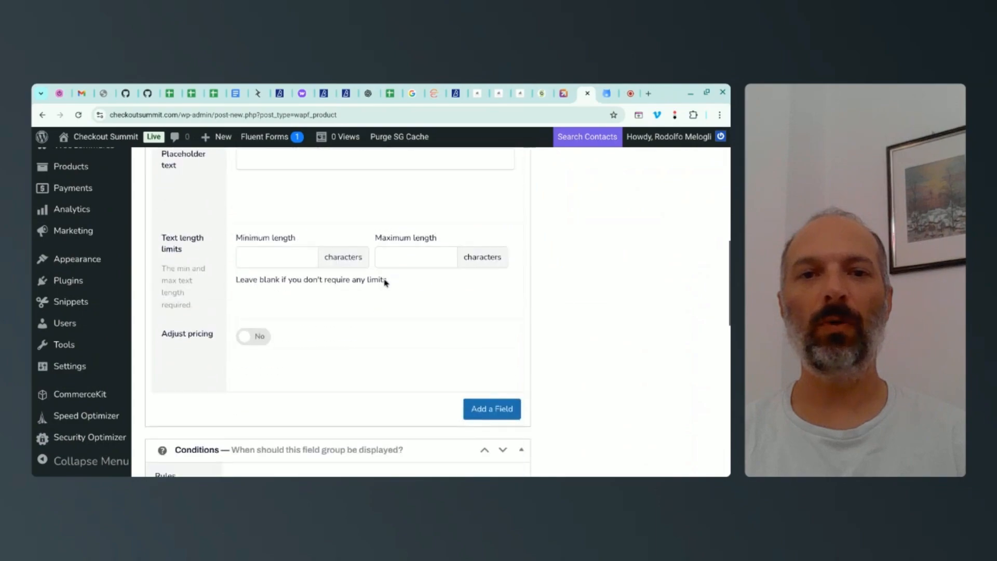
Step: Add a second Text field labelled Last Name and make it required
left_click(492, 291)
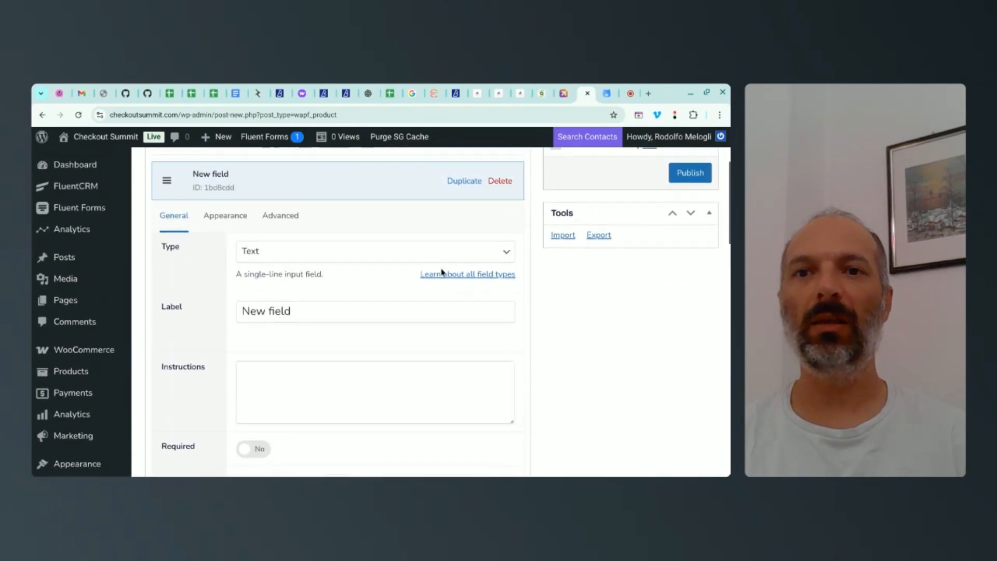
triple_click(296, 312)
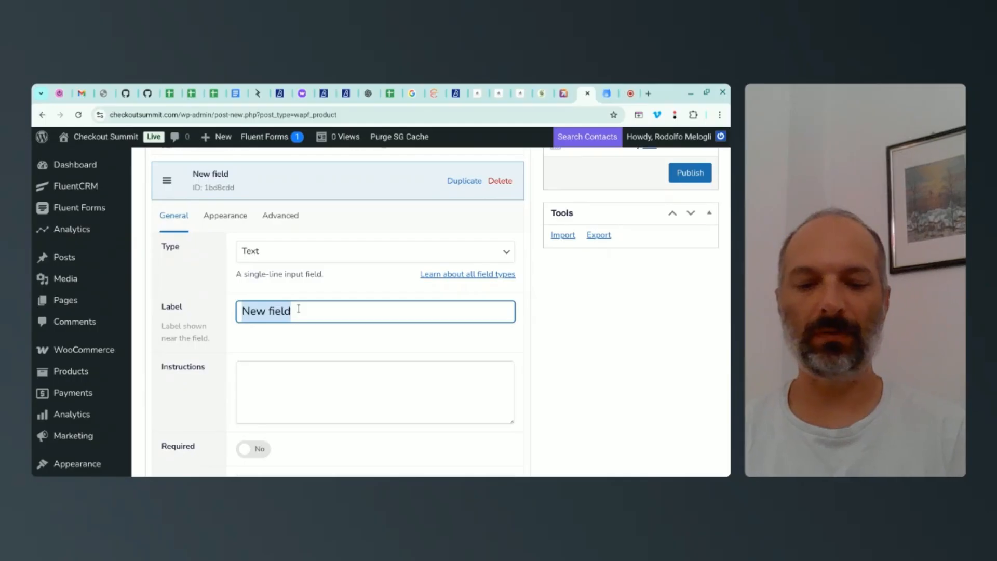
type("Last Name")
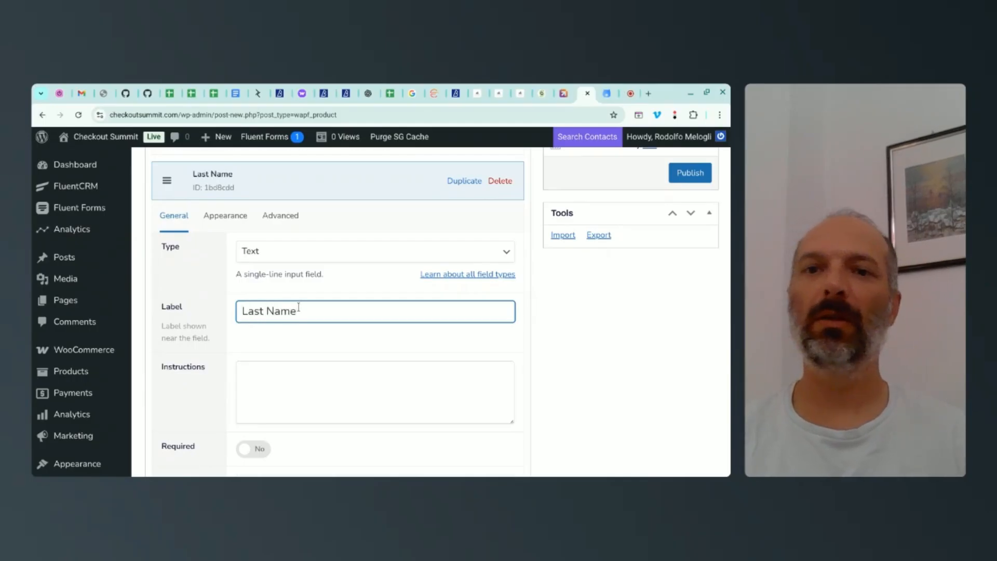
scroll(276, 240, "down", 2)
left_click(247, 356)
scroll(306, 319, "down", 8)
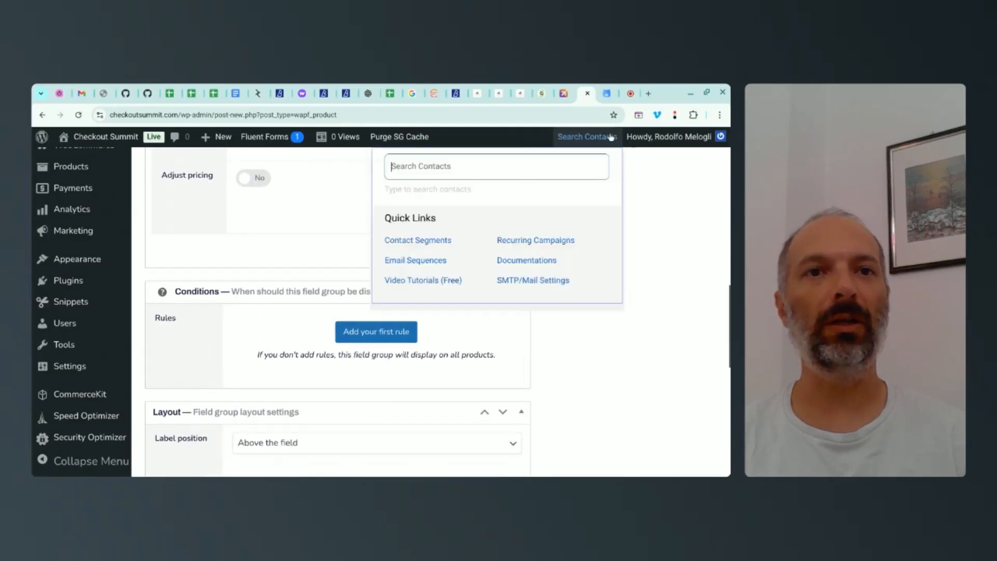
Step: Read Step 3 of the guide on configuring repeating, quantity-based fields, starting with the Section field instruction
left_click(606, 94)
scroll(117, 223, "down", 5)
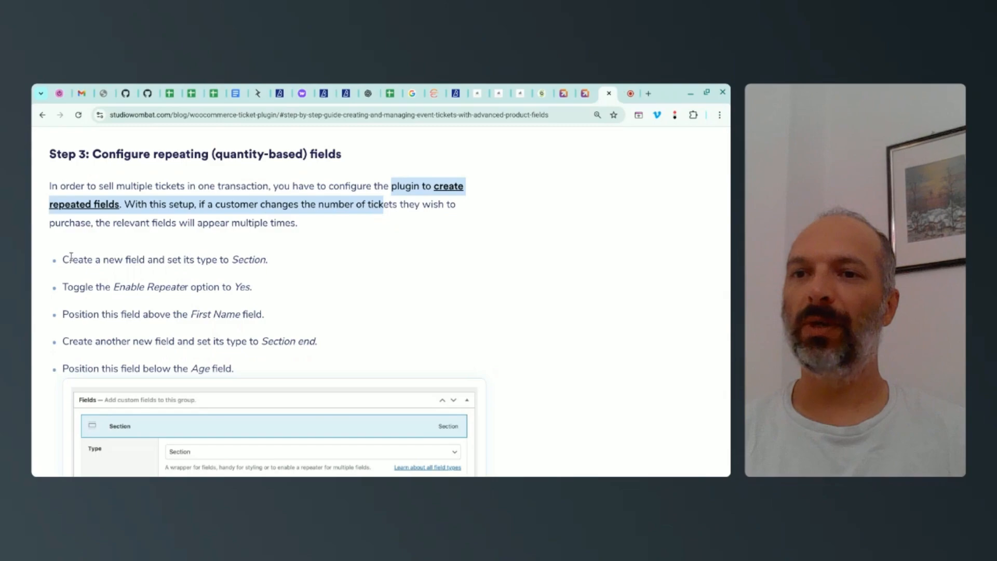
left_click_drag(62, 259, 262, 257)
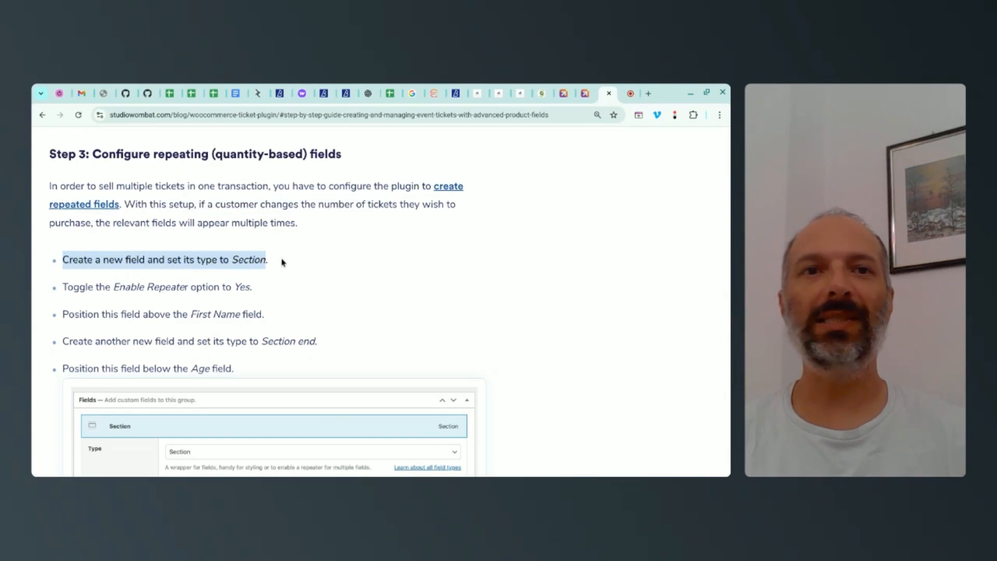
Step: Add a third field to the Checkout Summit Tickets group and set its type to Section
left_click(583, 94)
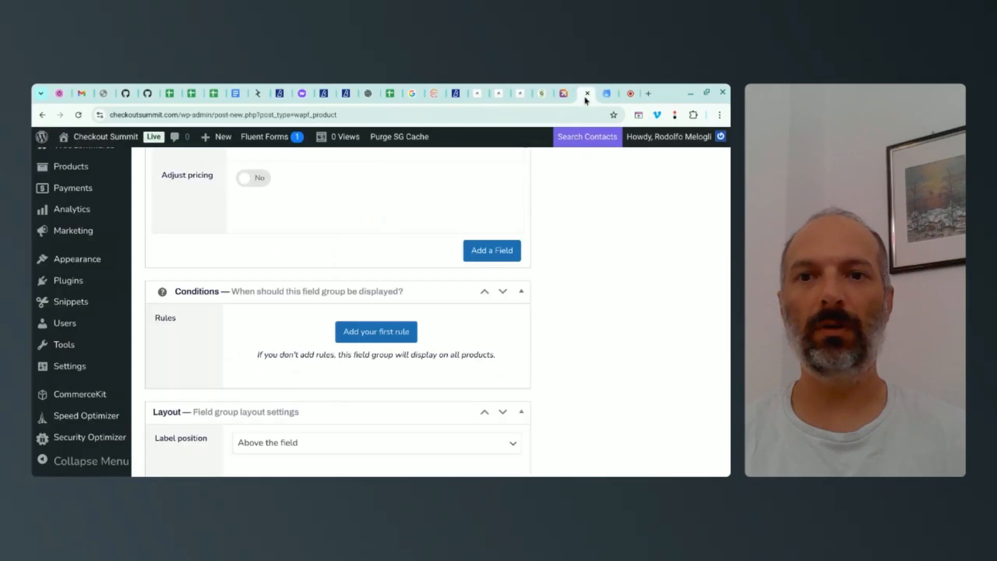
left_click(504, 335)
left_click(285, 286)
scroll(292, 193, "down", 5)
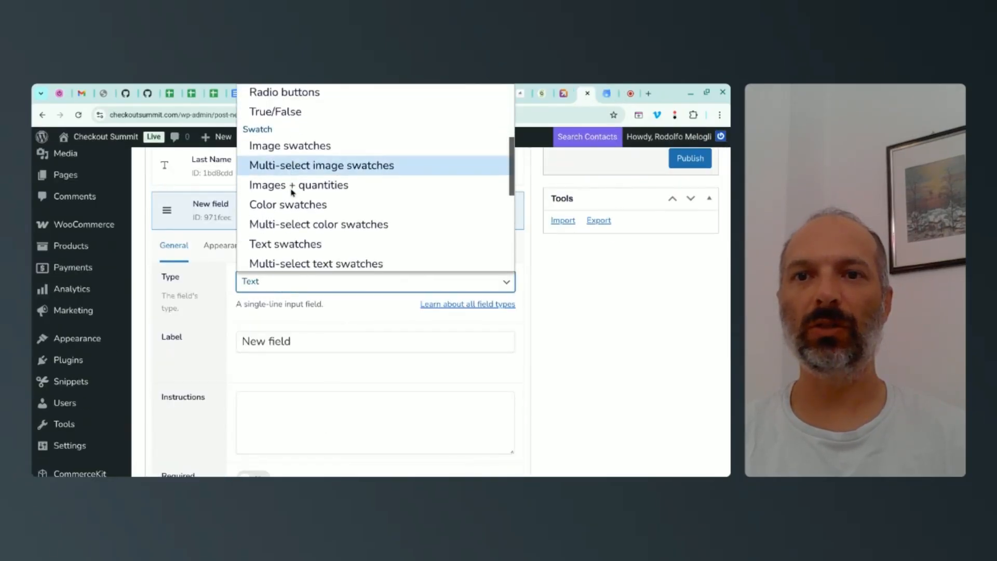
scroll(293, 193, "down", 2)
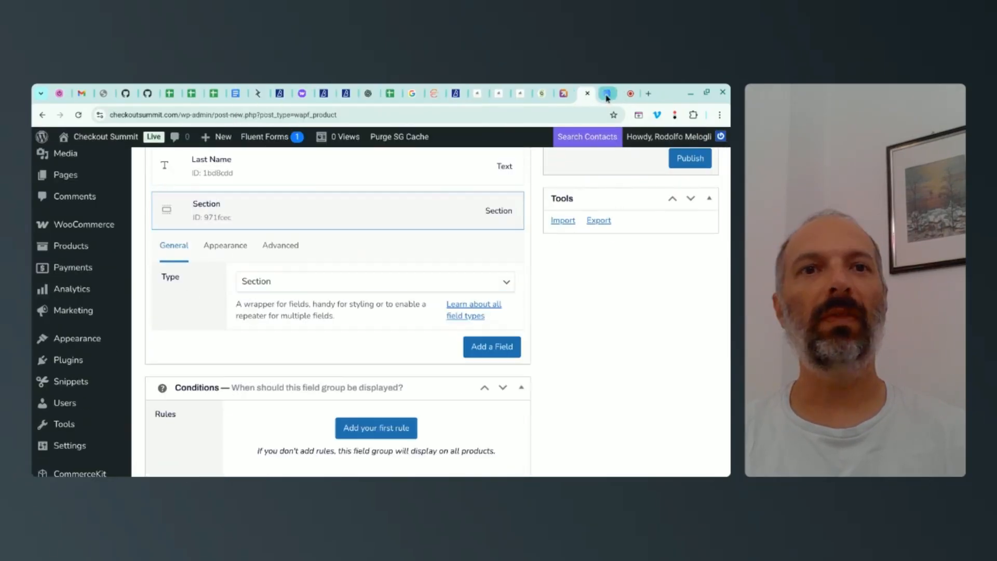
Step: Read the guide's instructions on enabling the repeater and positioning the Section field, then return to the field group editor
left_click(608, 98)
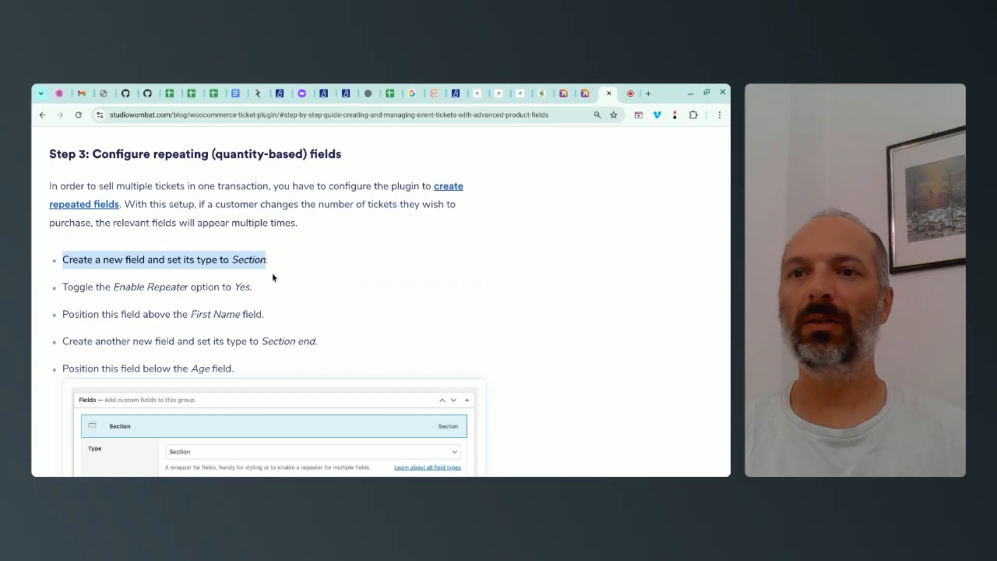
scroll(201, 285, "down", 3)
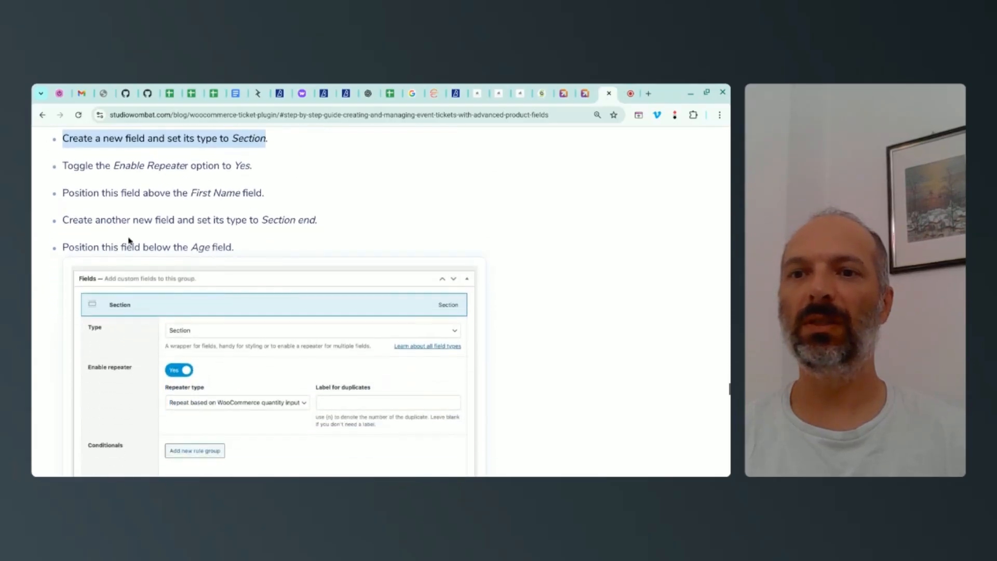
left_click_drag(73, 166, 243, 169)
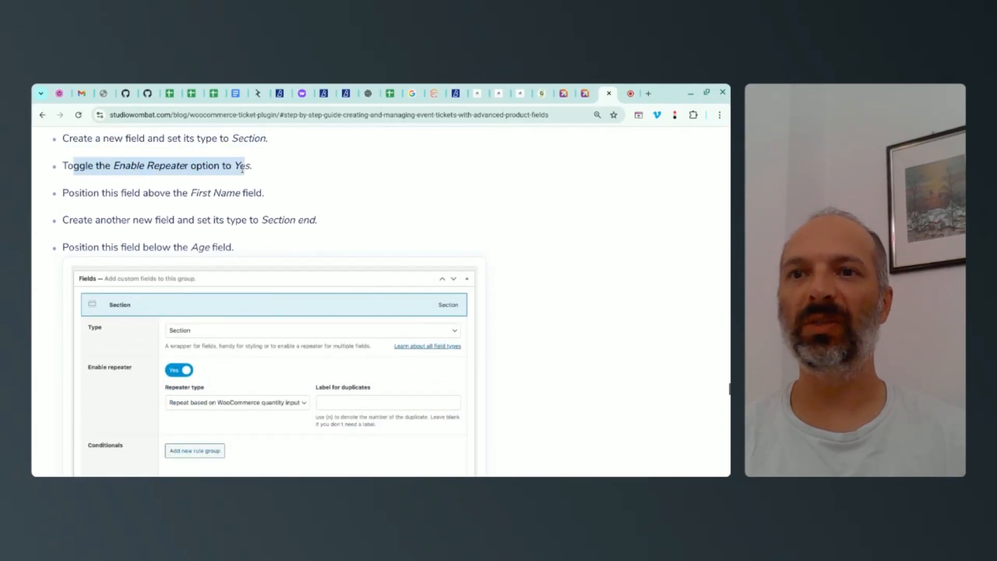
left_click_drag(75, 193, 240, 192)
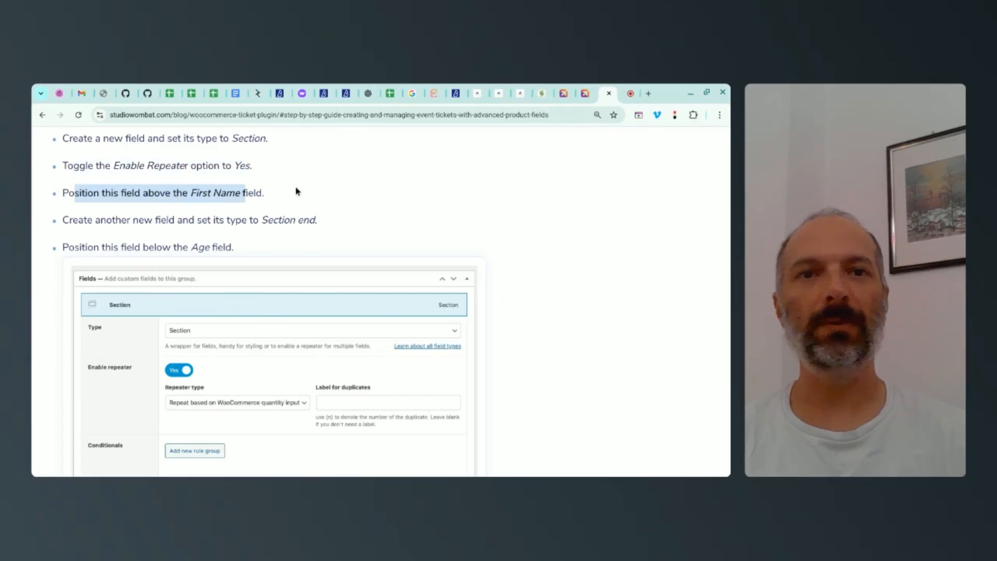
left_click(583, 96)
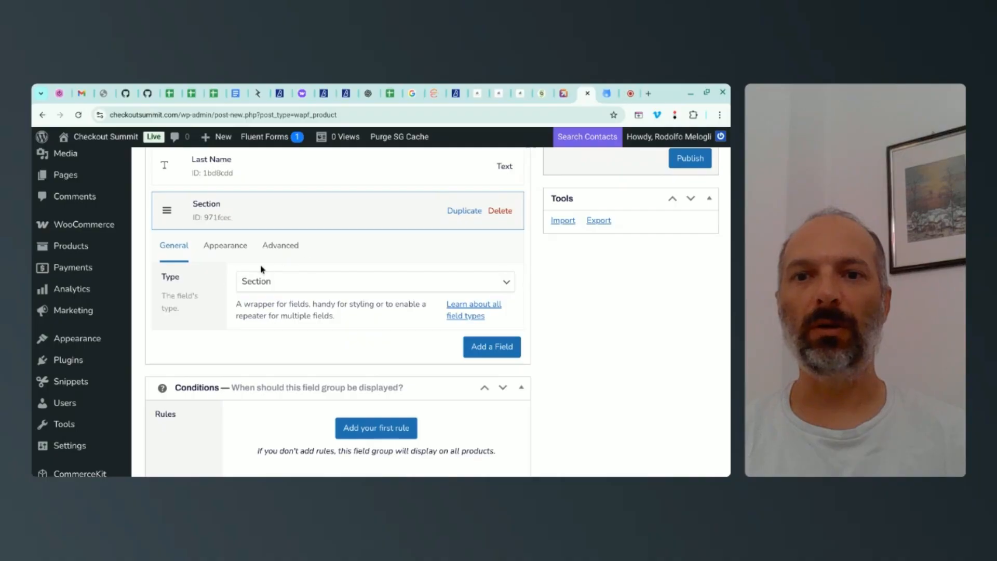
Step: Enable the repeater for the Section field with the type Repeat based on WooCommerce quantity input
left_click(284, 249)
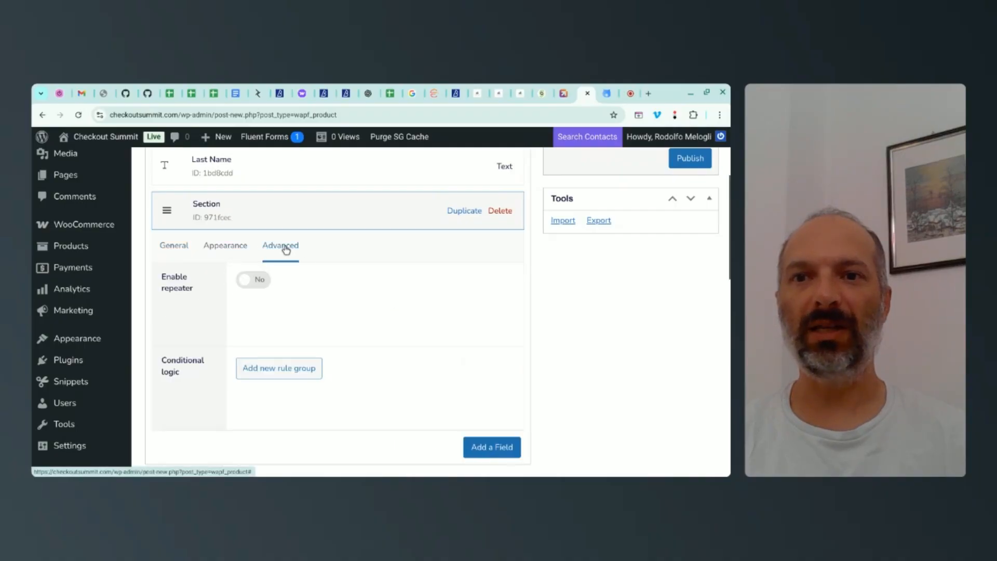
left_click(253, 279)
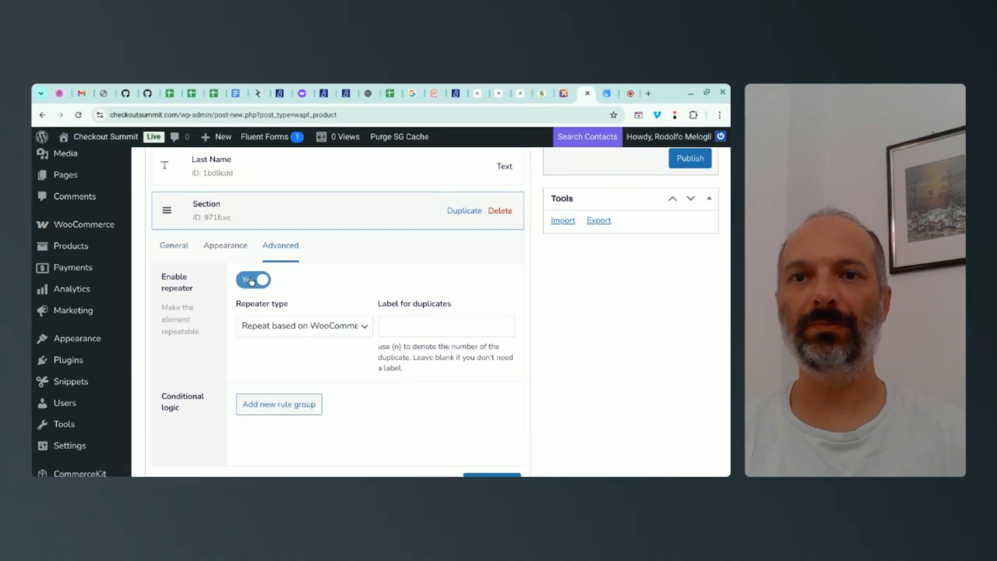
left_click(324, 327)
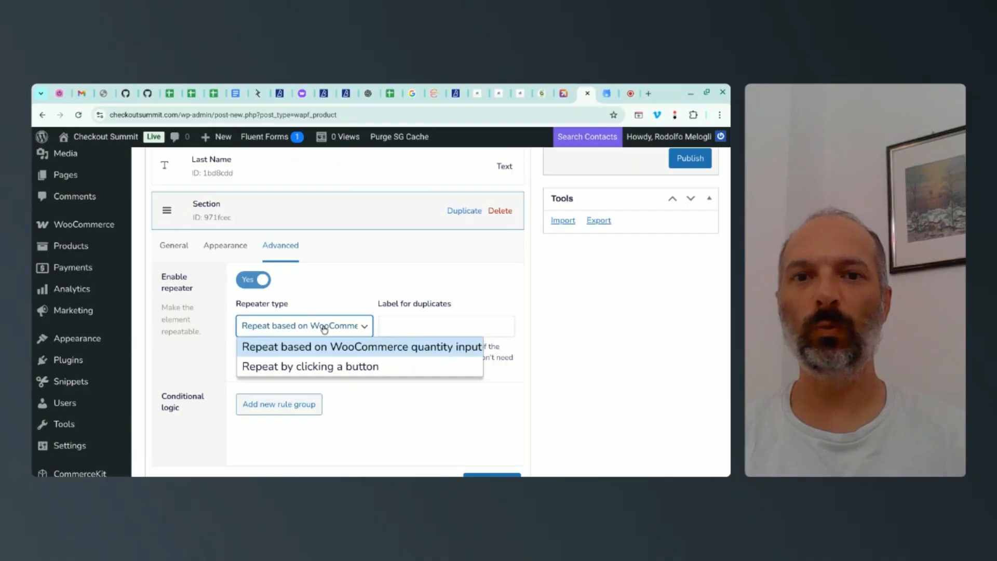
left_click(319, 351)
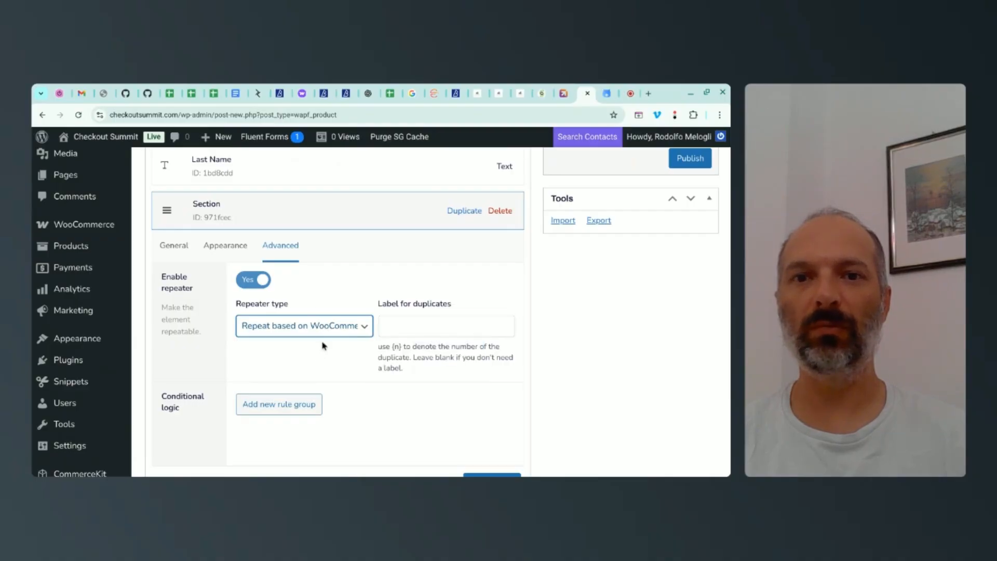
scroll(345, 300, "down", 1)
scroll(334, 311, "up", 2)
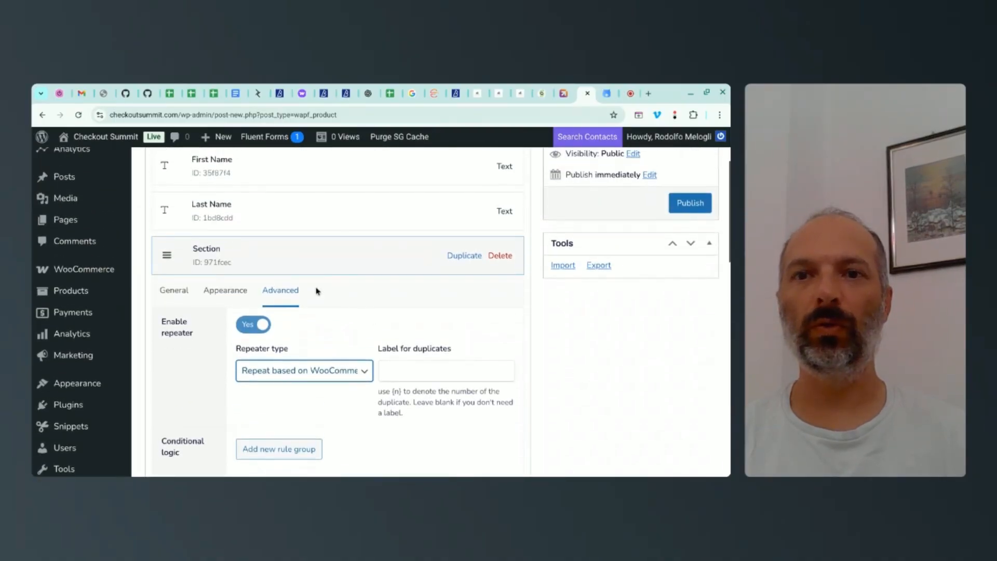
Step: Collapse the Section field and move it above First Name so both name fields nest under it
left_click(249, 261)
scroll(279, 289, "up", 2)
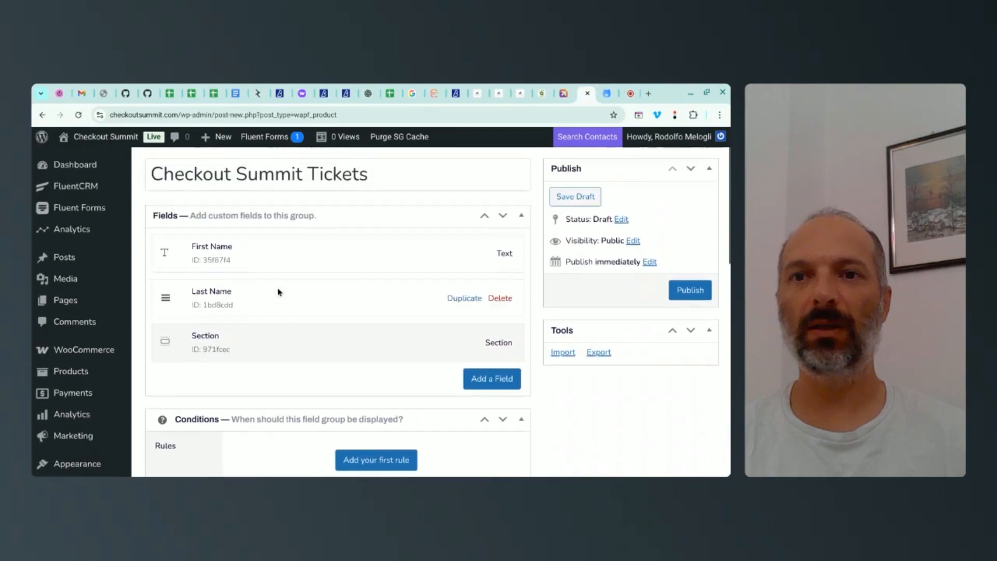
left_click_drag(281, 344, 279, 309)
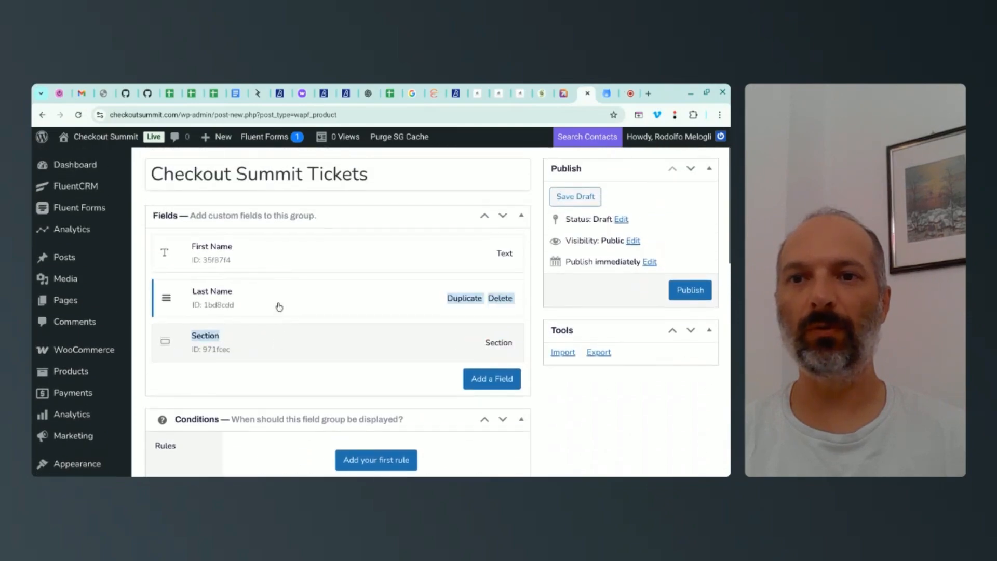
left_click_drag(164, 343, 164, 257)
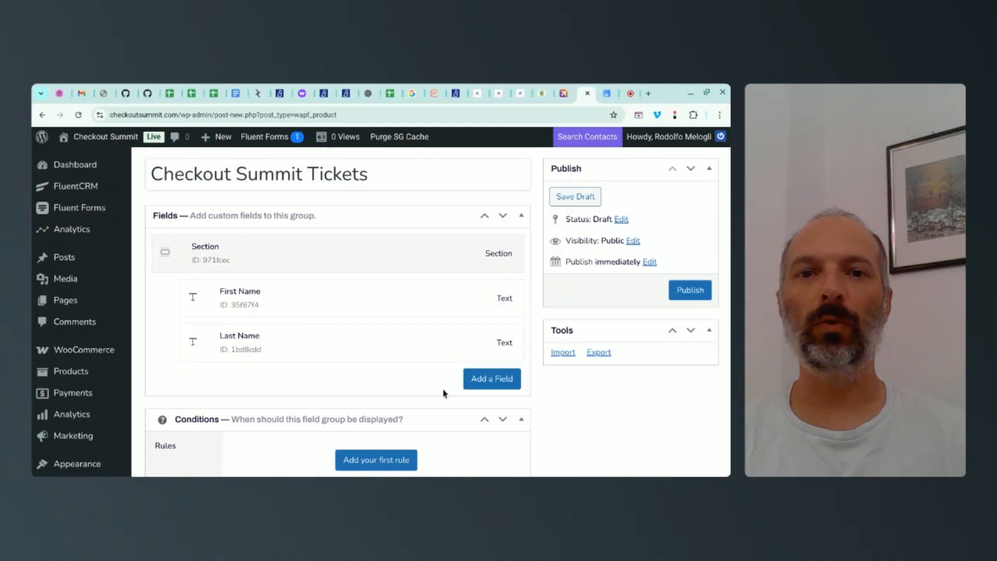
Step: Add another field after Last Name and set its type to Section end
left_click(490, 384)
scroll(437, 359, "down", 3)
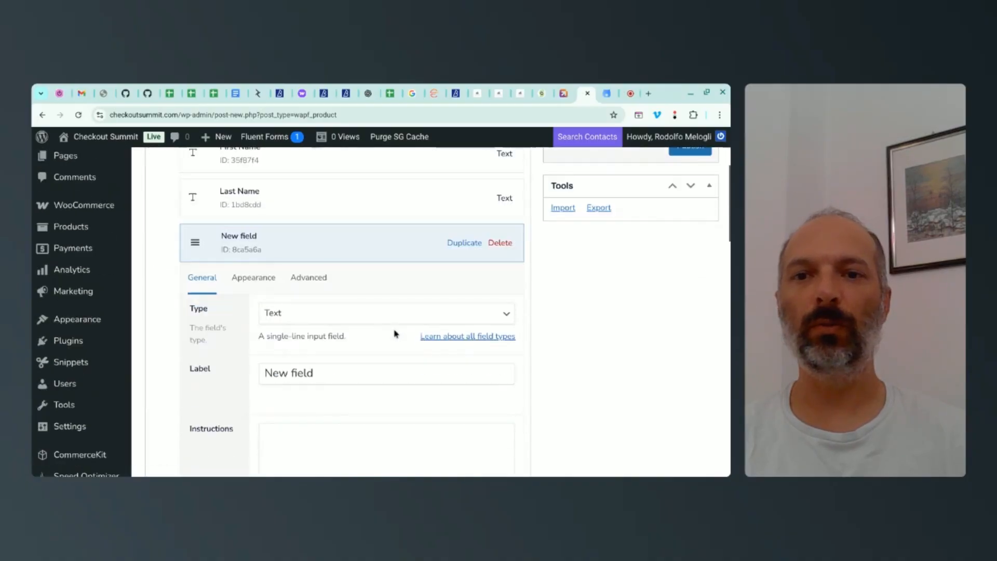
left_click(311, 313)
scroll(307, 264, "down", 5)
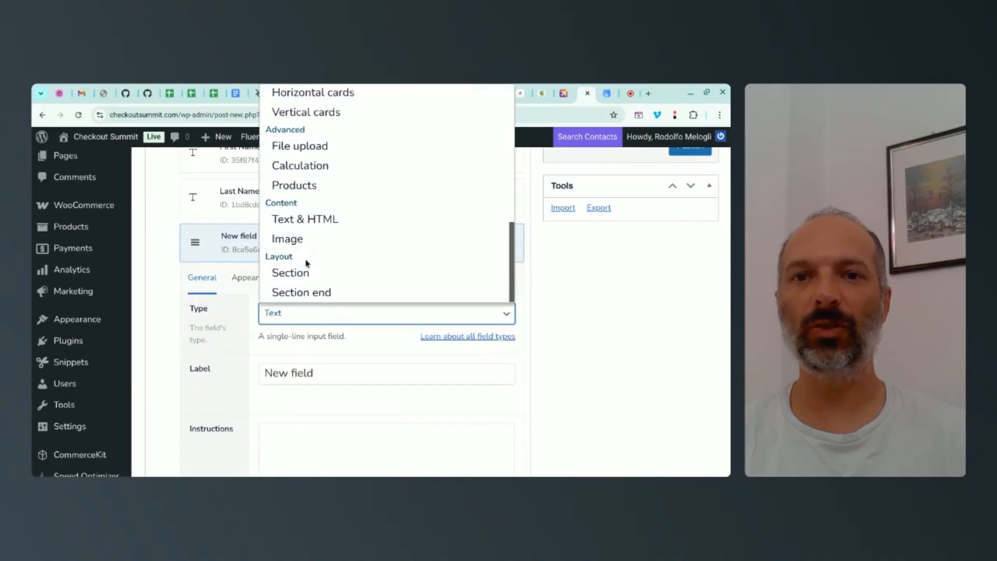
left_click(299, 292)
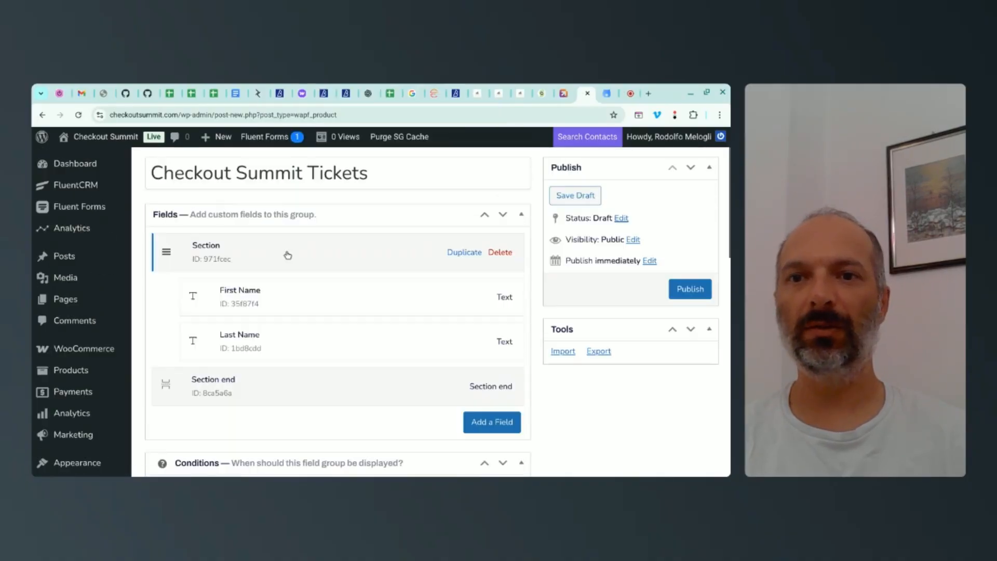
Step: Read the guide's instruction on the Conditions box, then return to the field group editor
left_click(607, 93)
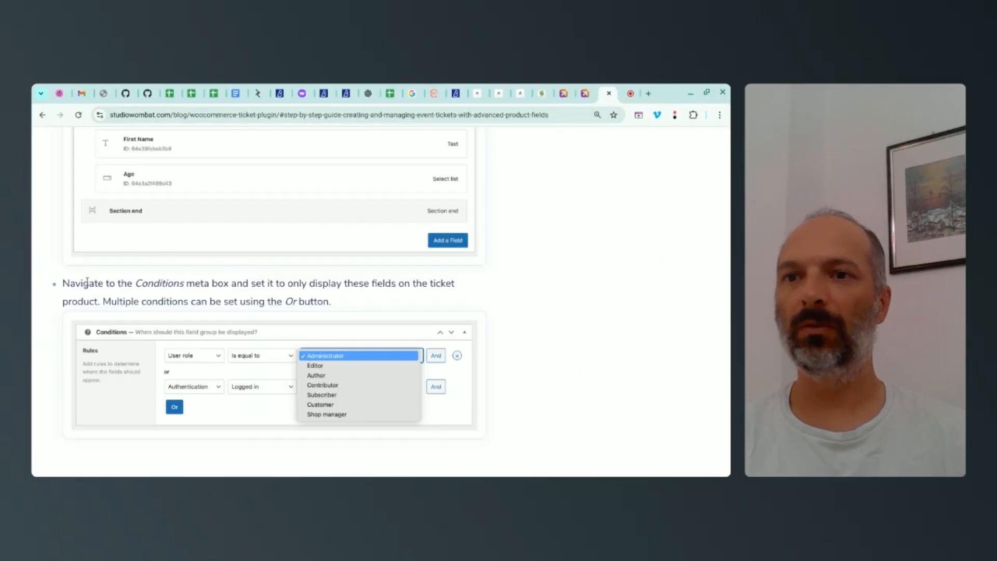
left_click_drag(74, 282, 432, 301)
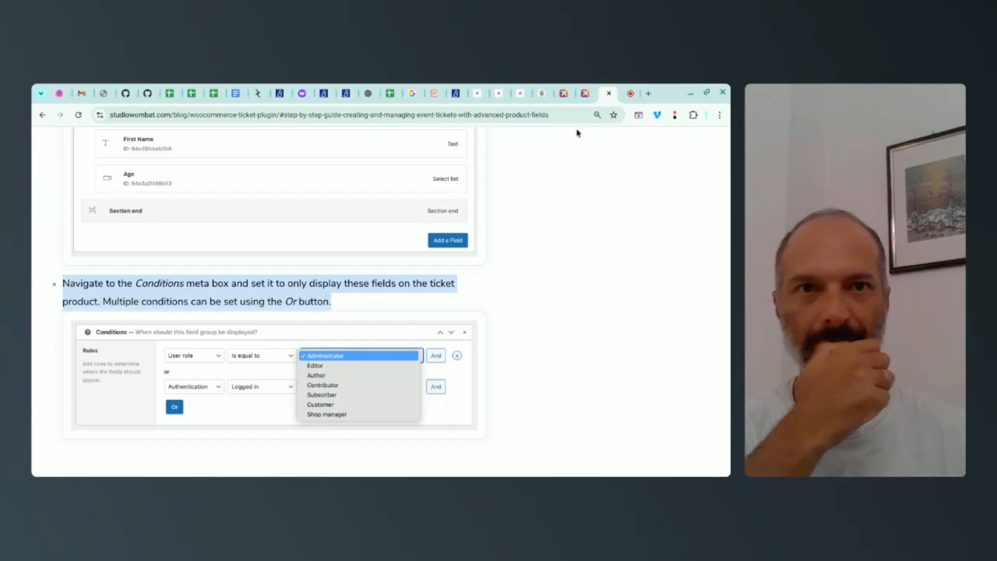
left_click(585, 94)
Step: Add a display rule showing the field group when the product category is equal to Attendee Tickets
scroll(416, 265, "down", 4)
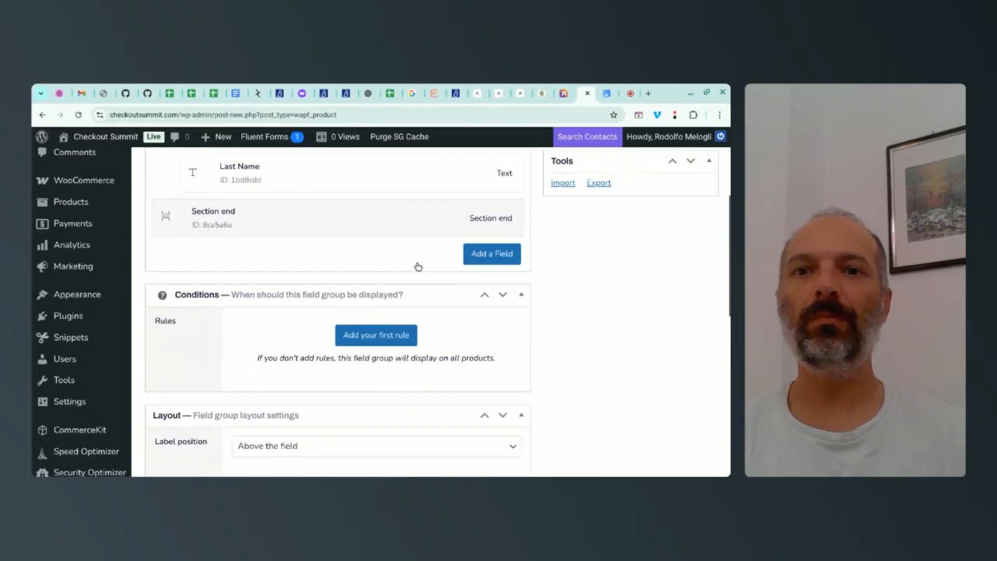
mouse_move(167, 290)
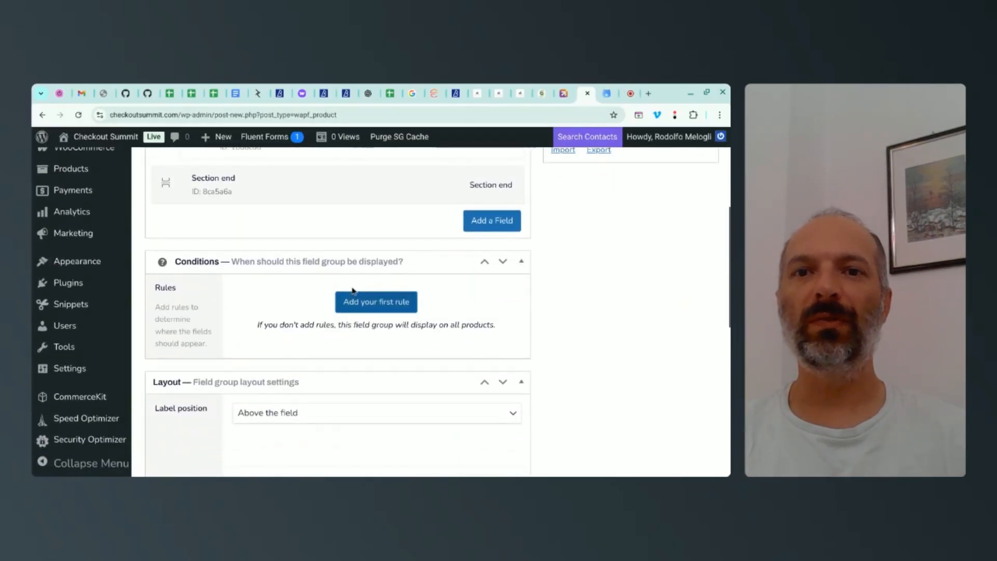
left_click(378, 308)
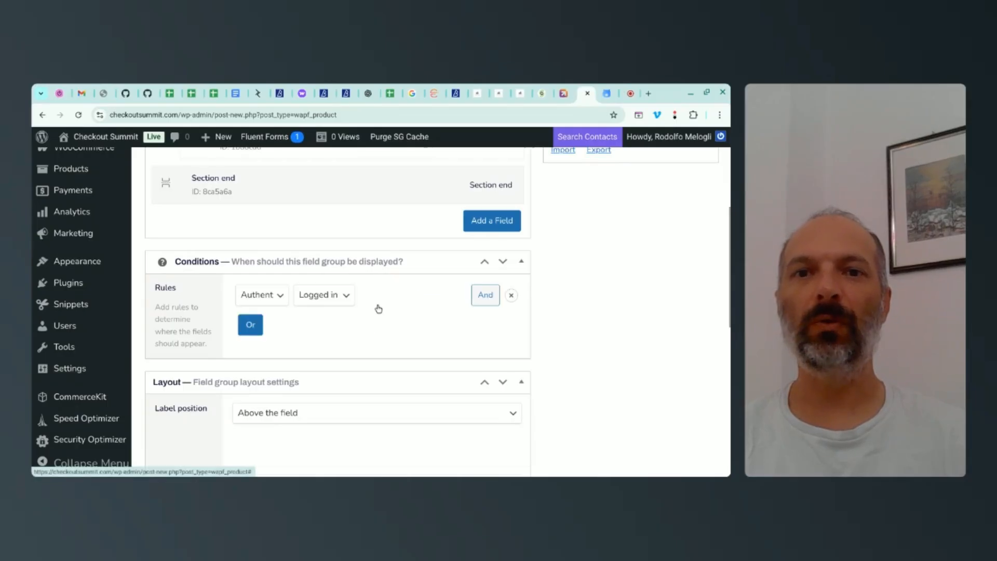
left_click(273, 297)
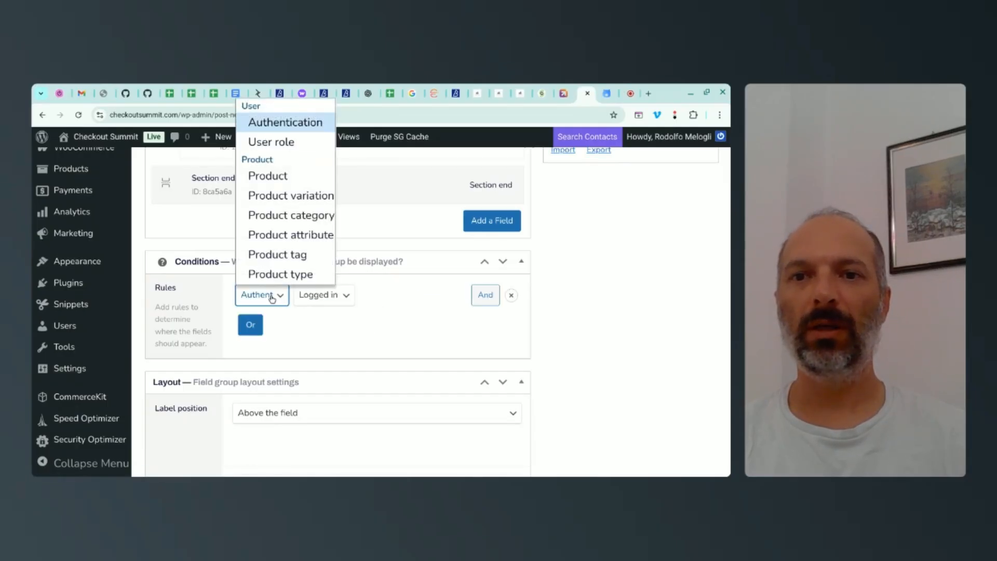
left_click(275, 216)
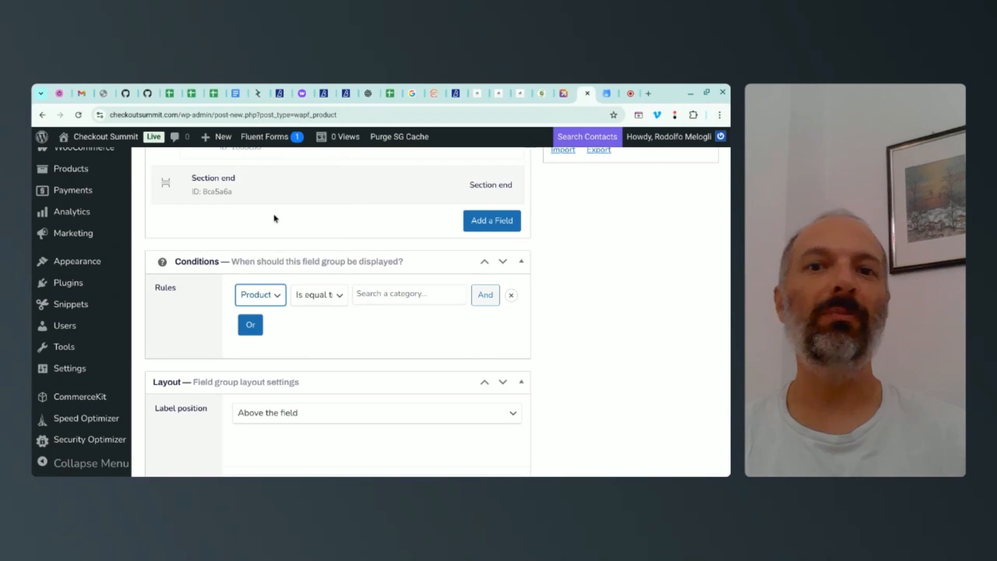
left_click(372, 294)
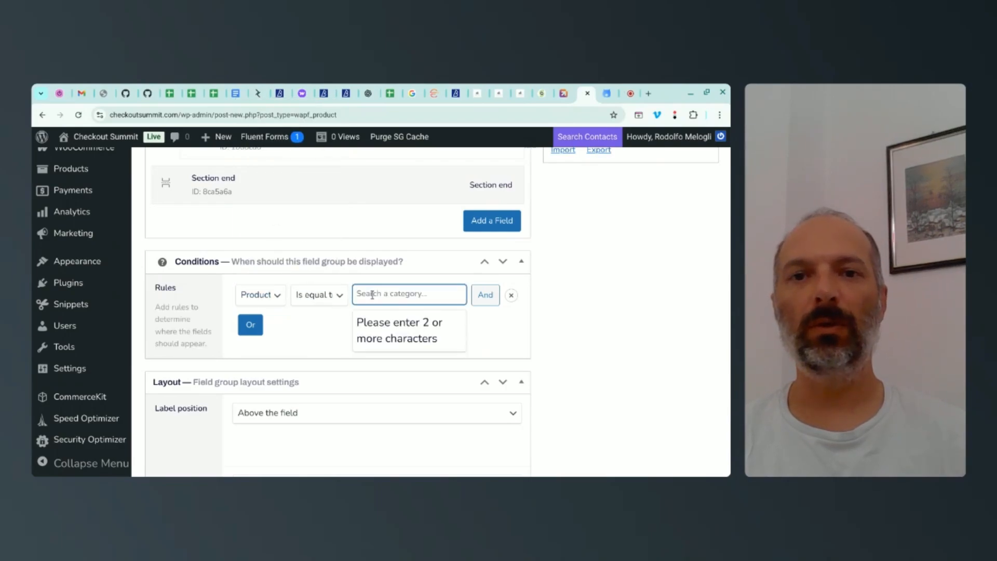
type("atten")
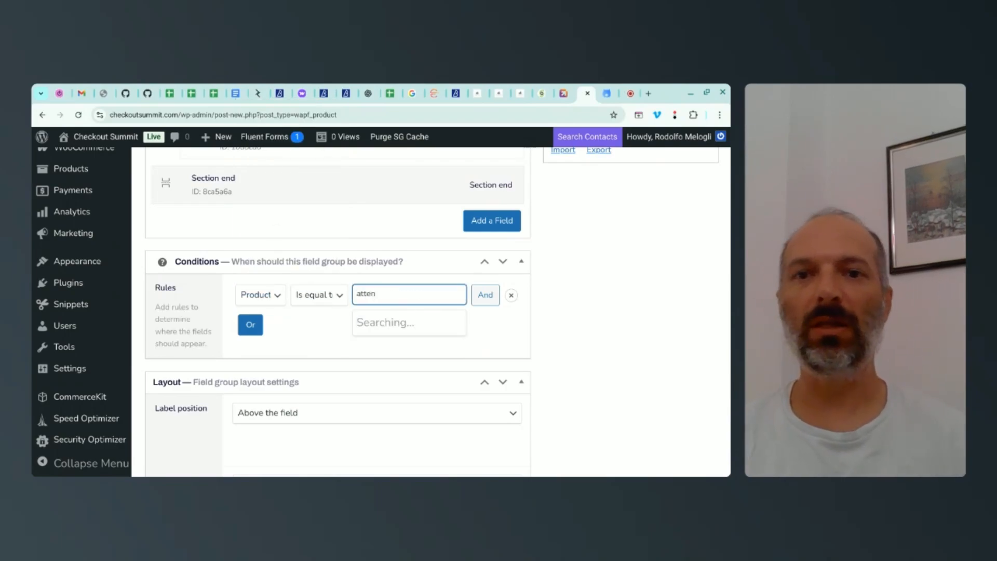
left_click(426, 334)
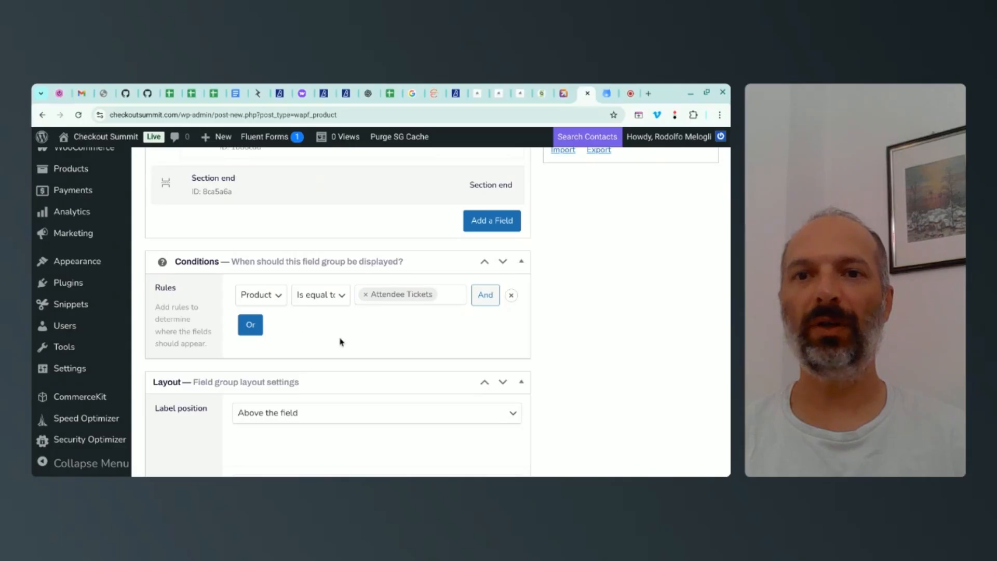
Step: Review the section's fields, the display rule with its available condition types, and the layout settings
scroll(306, 325, "up", 4)
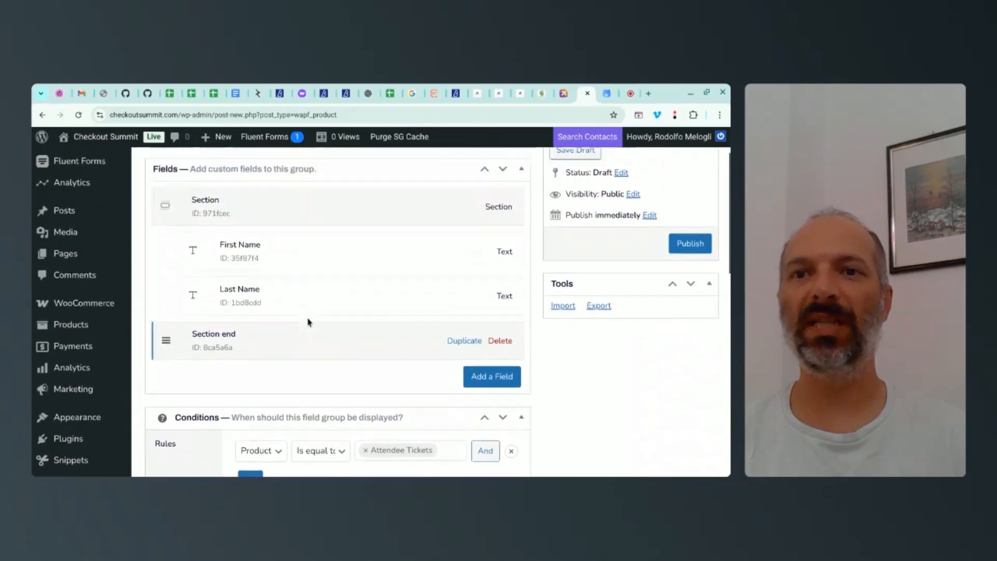
scroll(301, 322, "down", 2)
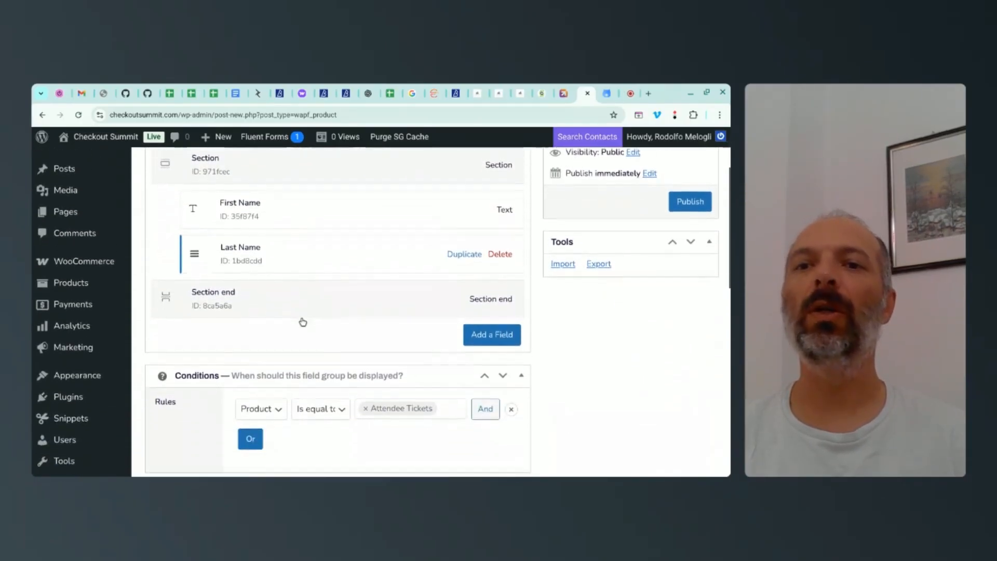
scroll(300, 323, "down", 1)
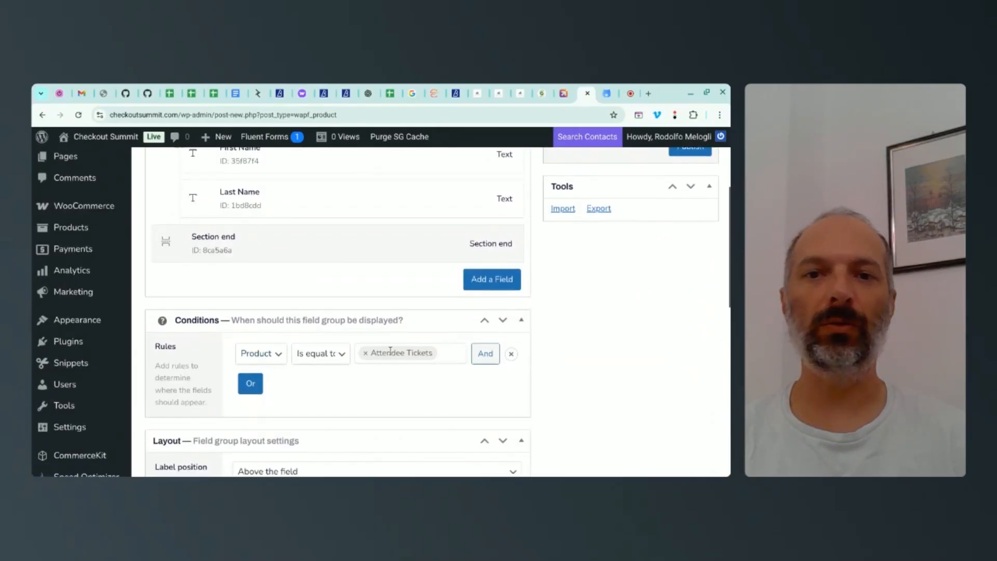
scroll(381, 359, "down", 1)
left_click(302, 307)
left_click(300, 308)
left_click(260, 304)
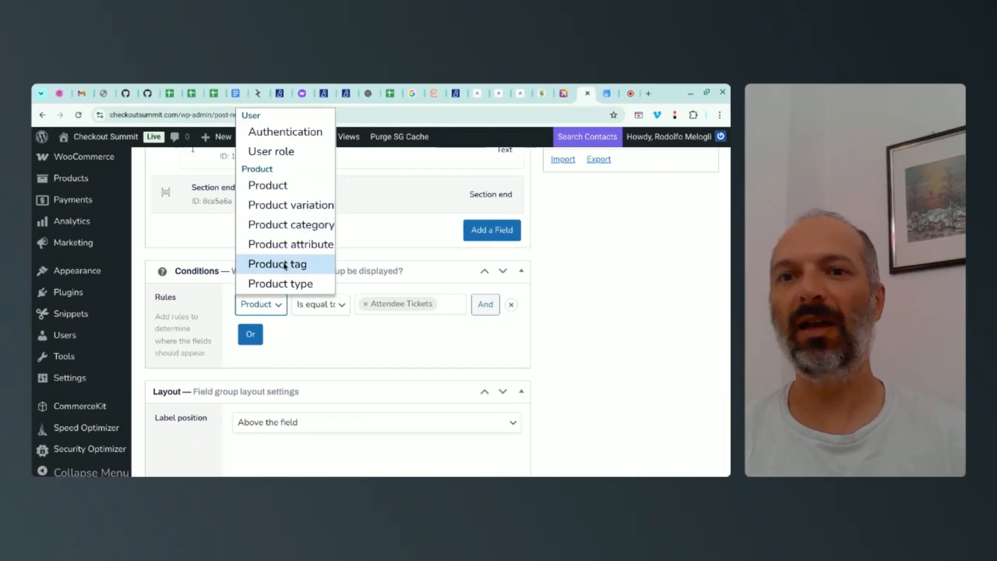
left_click(286, 232)
left_click(311, 333)
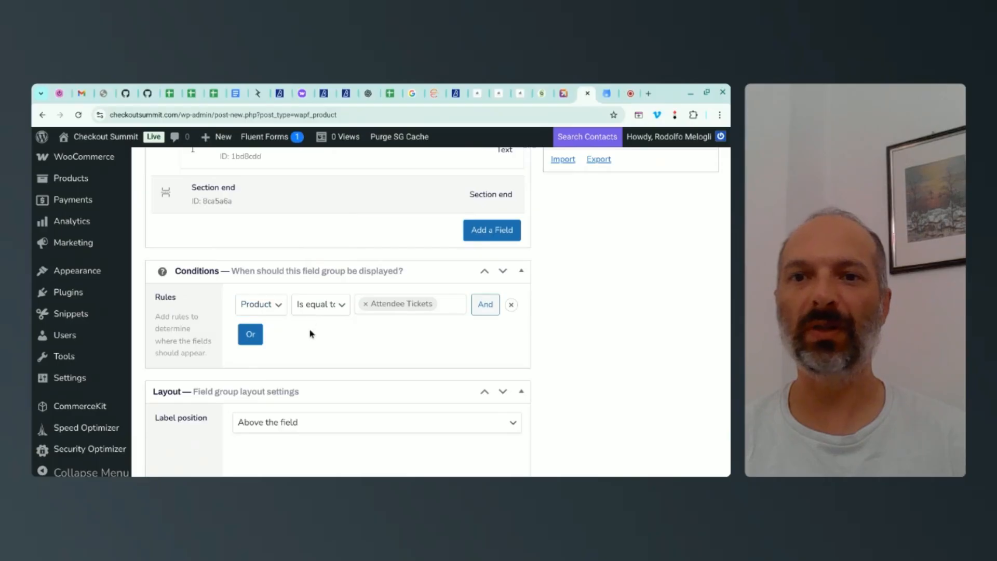
scroll(576, 340, "down", 3)
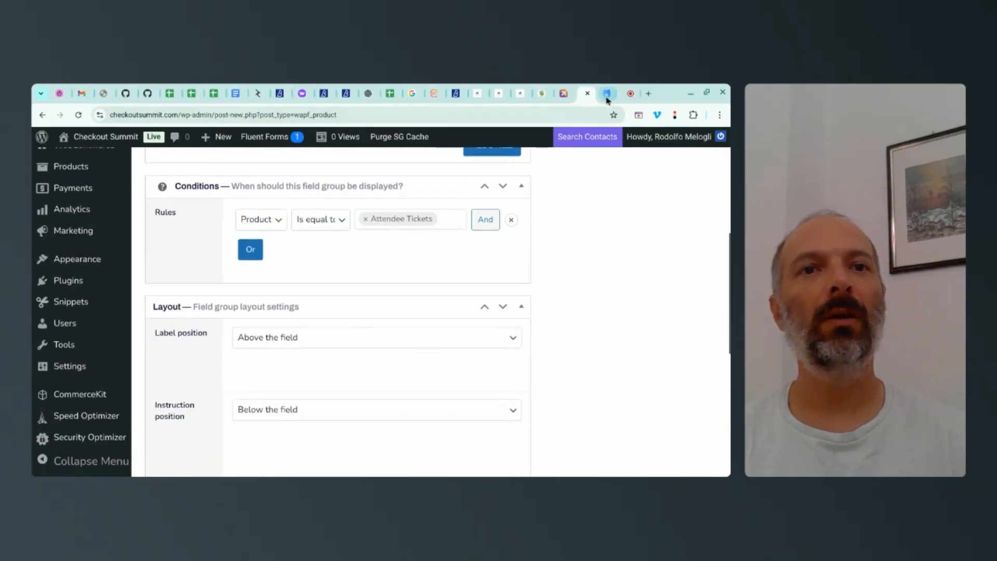
Step: Check the guide's Step 4 on previewing the setup, then publish the Checkout Summit Tickets field group
left_click(605, 94)
scroll(513, 247, "down", 3)
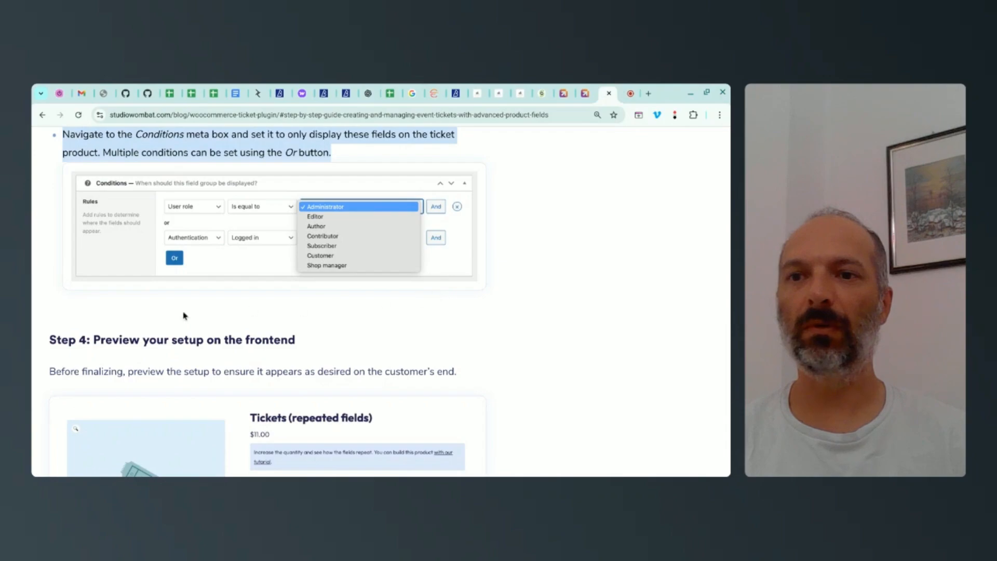
scroll(156, 328, "down", 1)
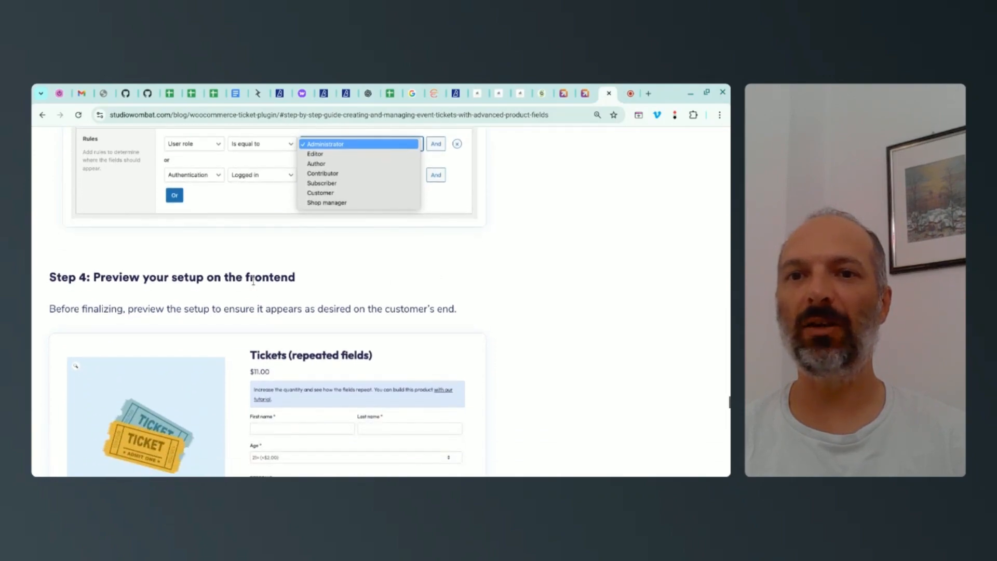
scroll(510, 267, "down", 2)
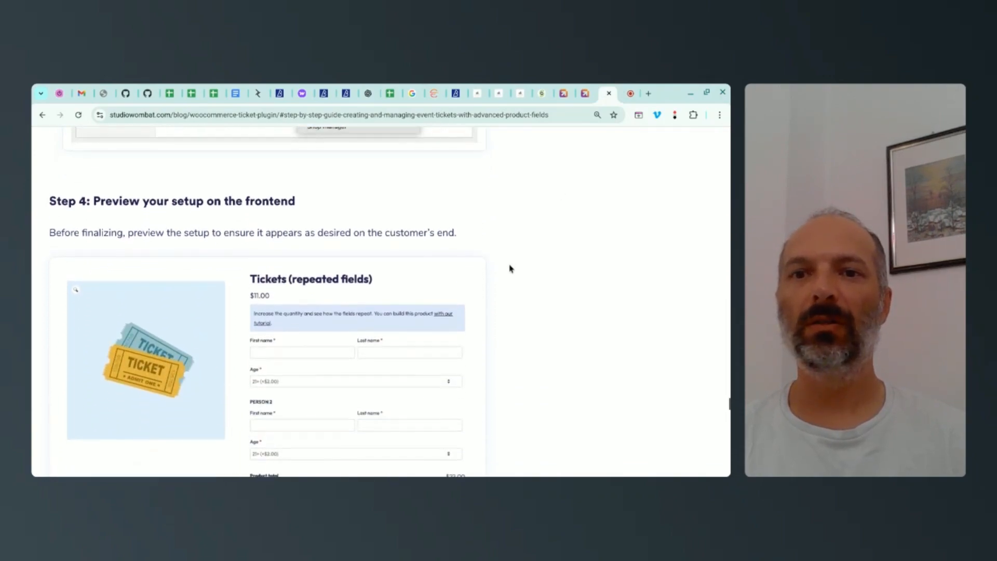
key("ctrl+shift+Tab")
left_click(696, 323)
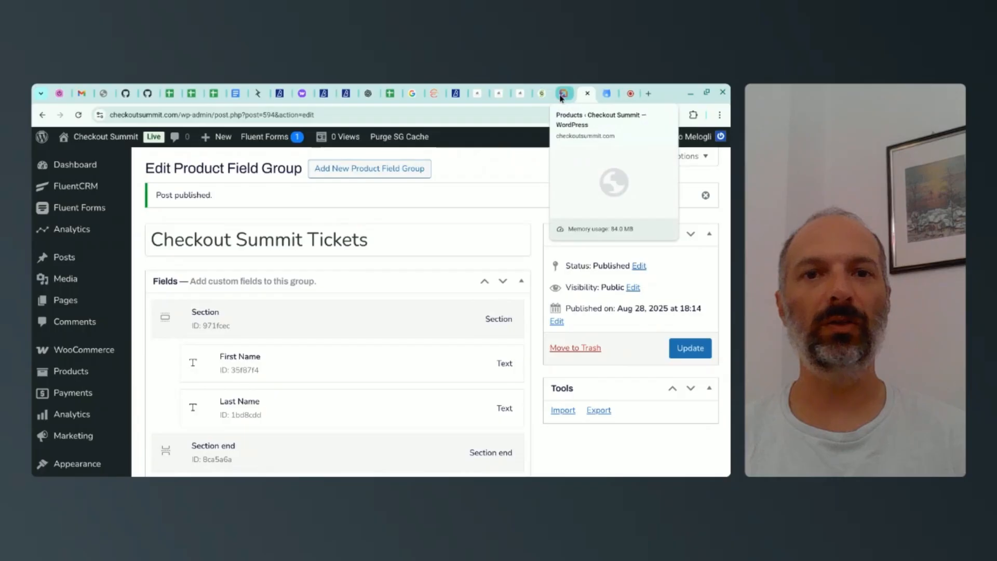
Step: Open the Checkout Summit 2026 – Early Bird product page from the product list in a new tab and examine its attendee fields
left_click(561, 95)
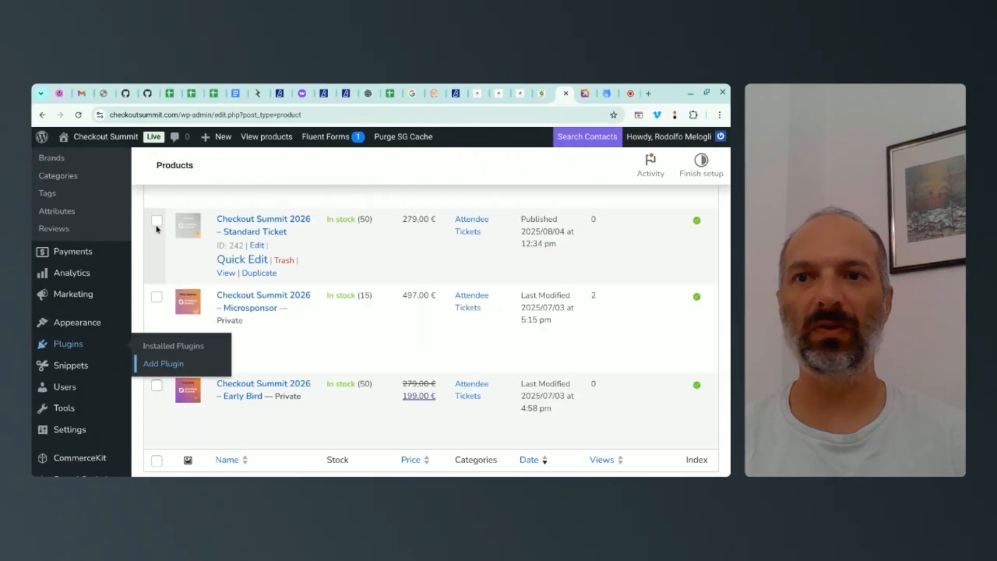
left_click_drag(266, 260, 139, 371)
left_click(140, 372)
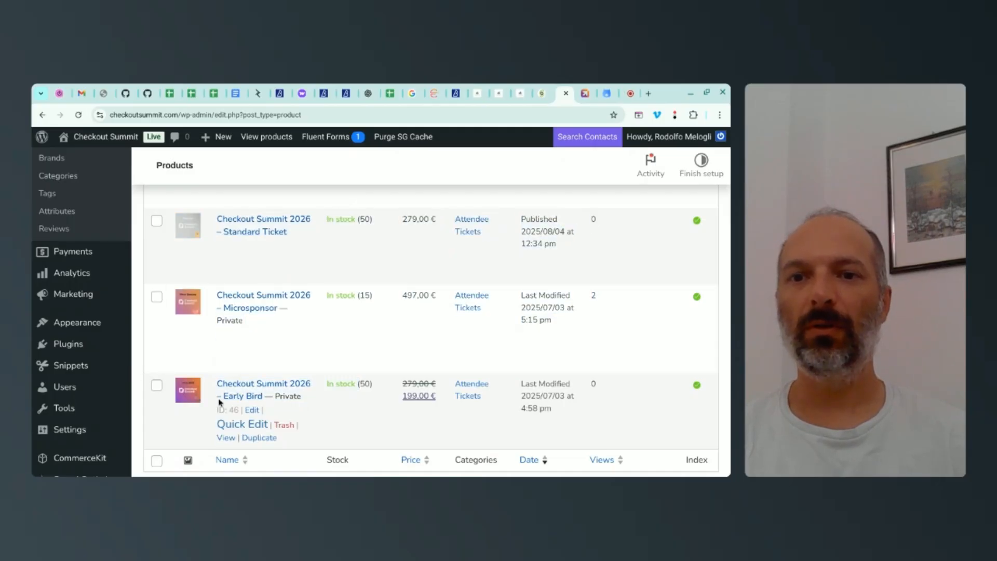
right_click(225, 438)
left_click(244, 240)
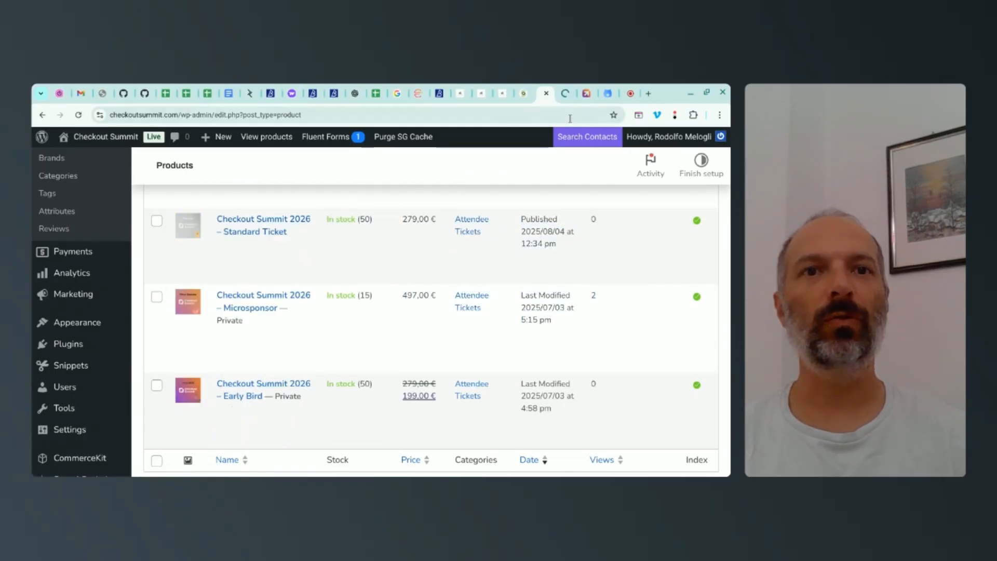
left_click(564, 94)
scroll(563, 349, "down", 3)
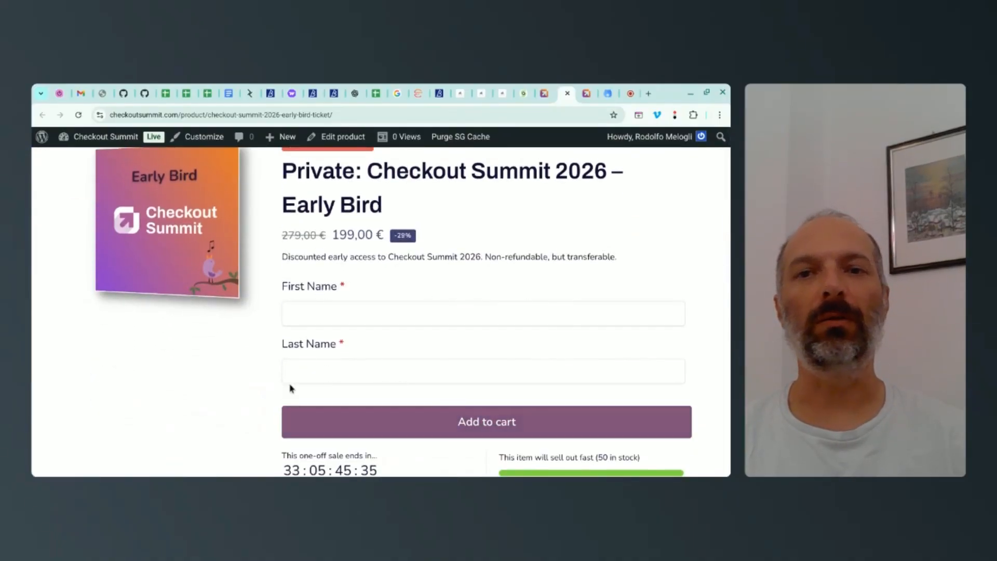
Step: Examine the Early Bird product page's one-per-order limit badge and its required attendee name fields
scroll(447, 301, "up", 2)
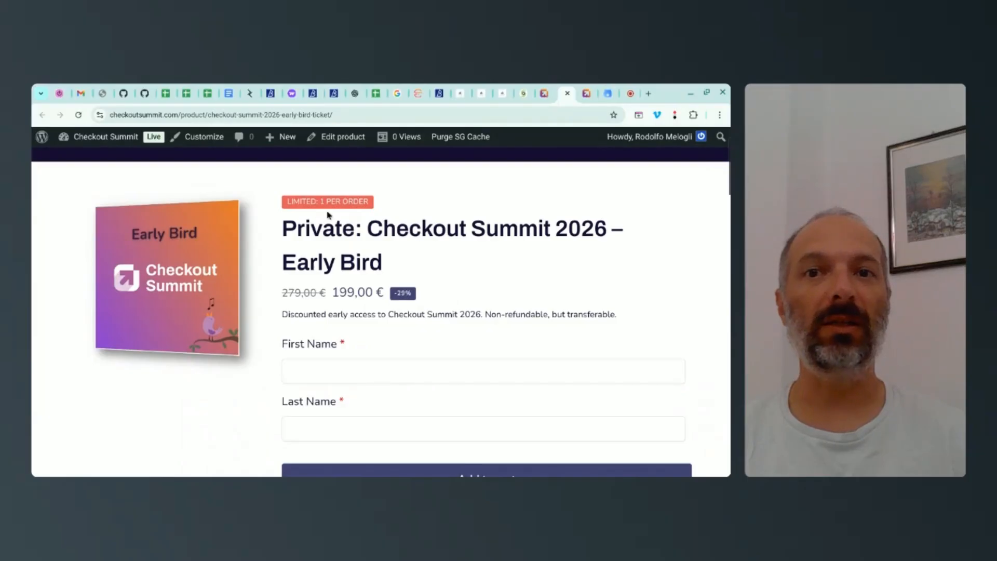
left_click_drag(301, 203, 345, 203)
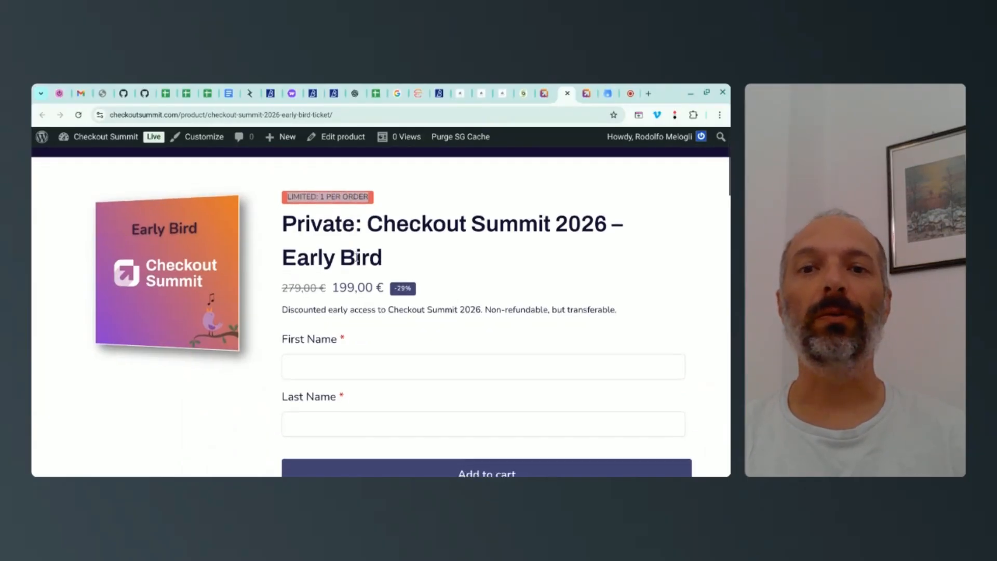
scroll(311, 311, "down", 2)
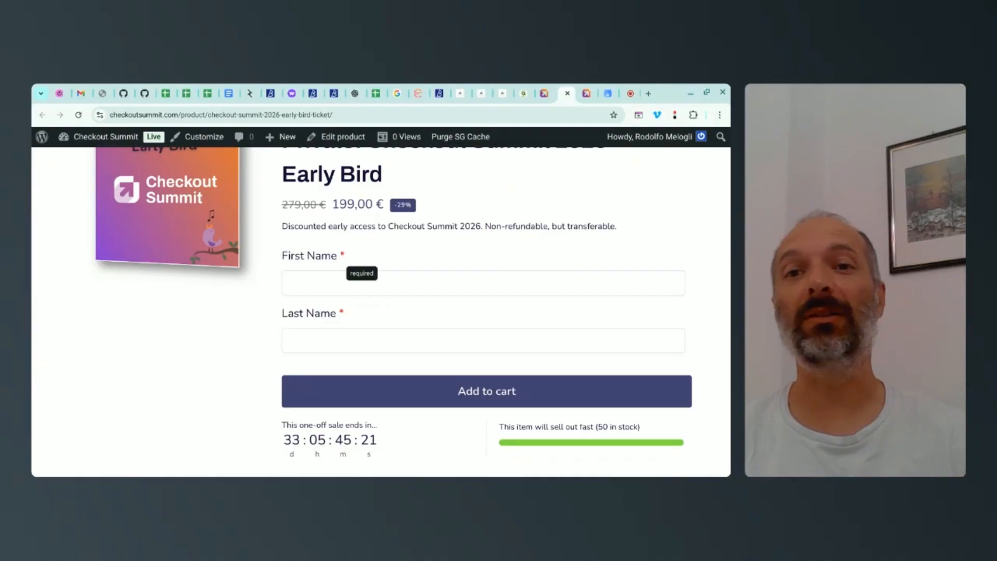
scroll(343, 260, "up", 1)
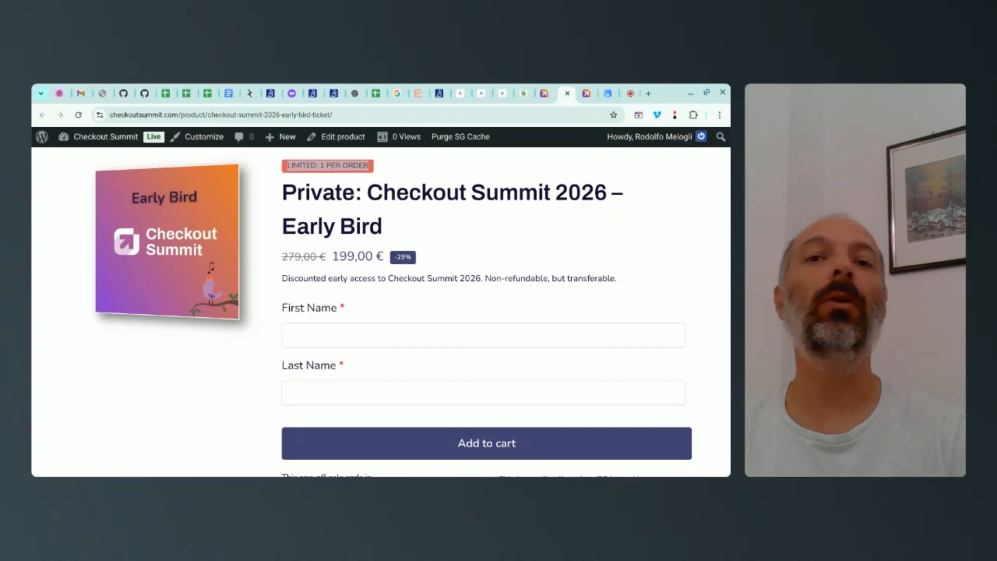
scroll(347, 207, "down", 1)
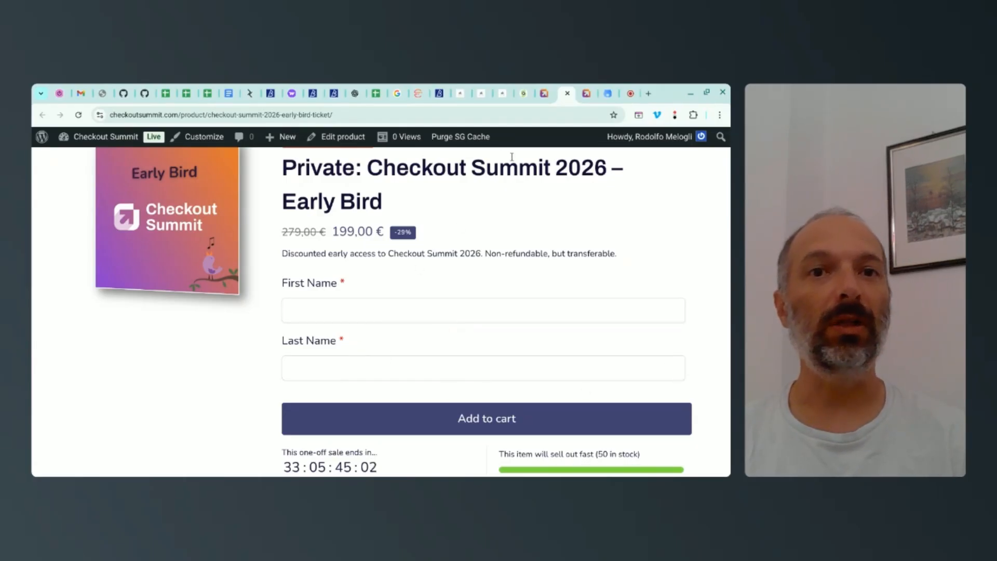
Step: Open the Checkout Summit 2026 – Standard Ticket product page from the product list in a new tab
left_click(544, 96)
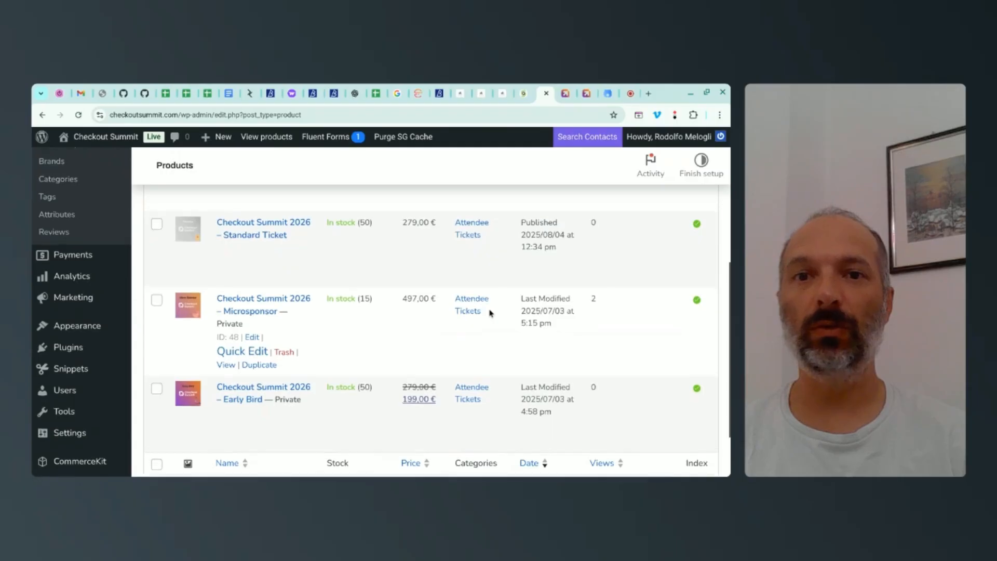
scroll(490, 313, "up", 1)
mouse_move(325, 282)
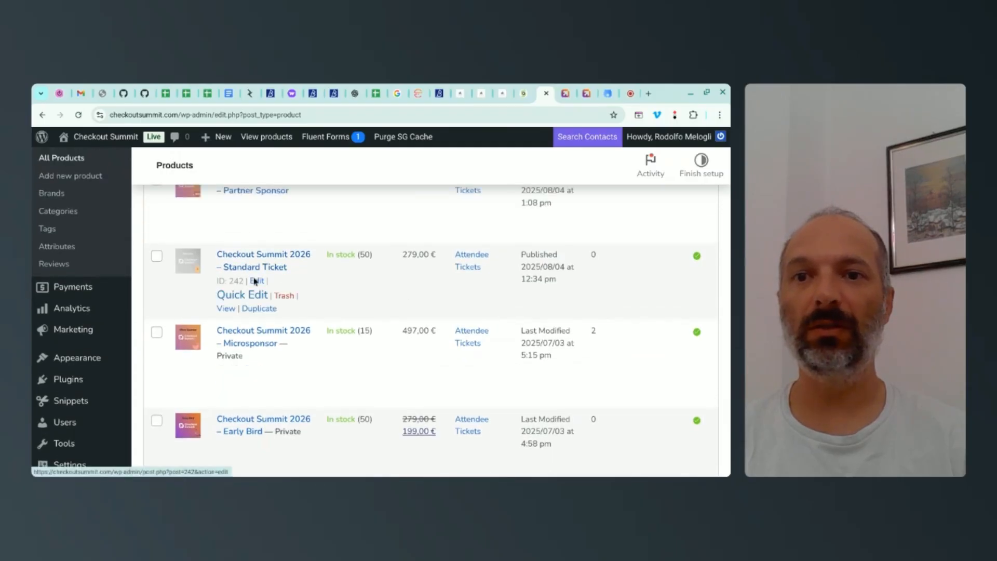
right_click(234, 310)
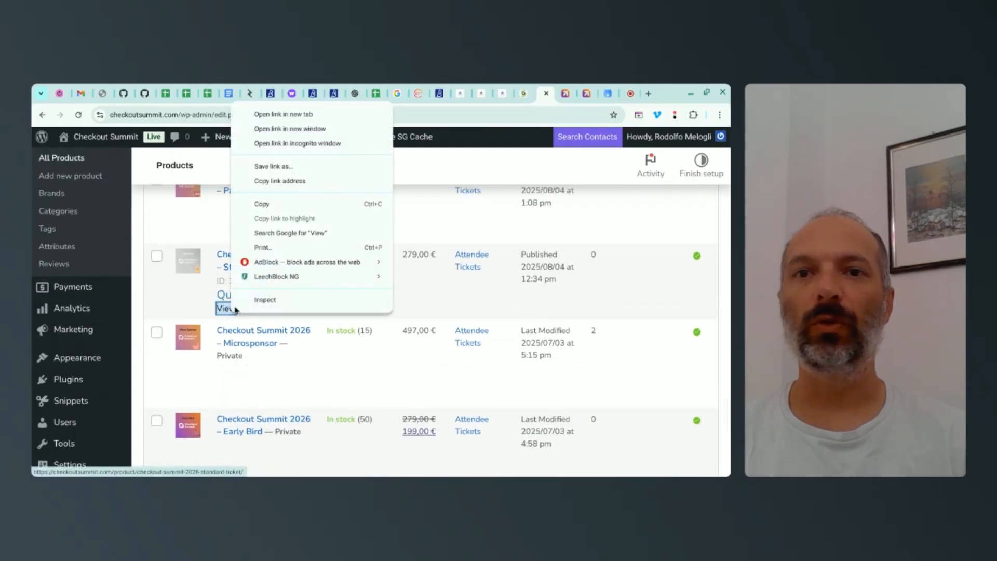
left_click(307, 115)
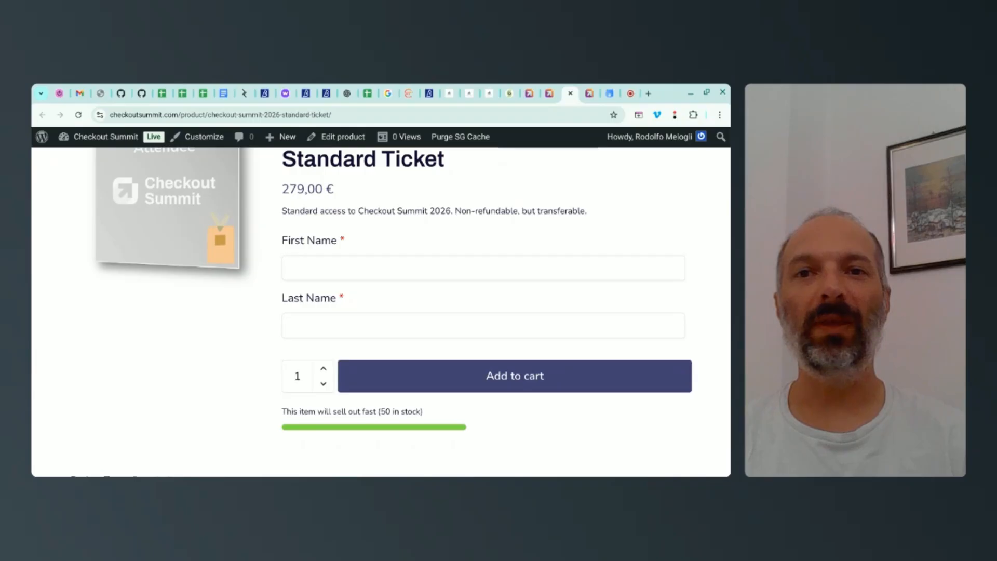
Step: Test the repeating name fields on the Standard Ticket page by raising the quantity to 3 and lowering it back to 2
left_click(322, 370)
scroll(360, 345, "down", 1)
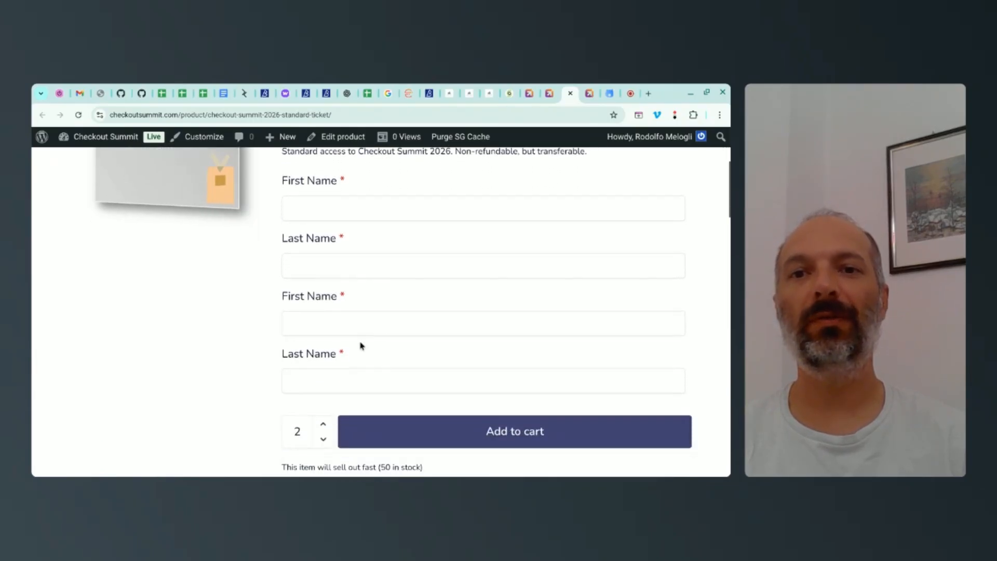
scroll(361, 344, "down", 1)
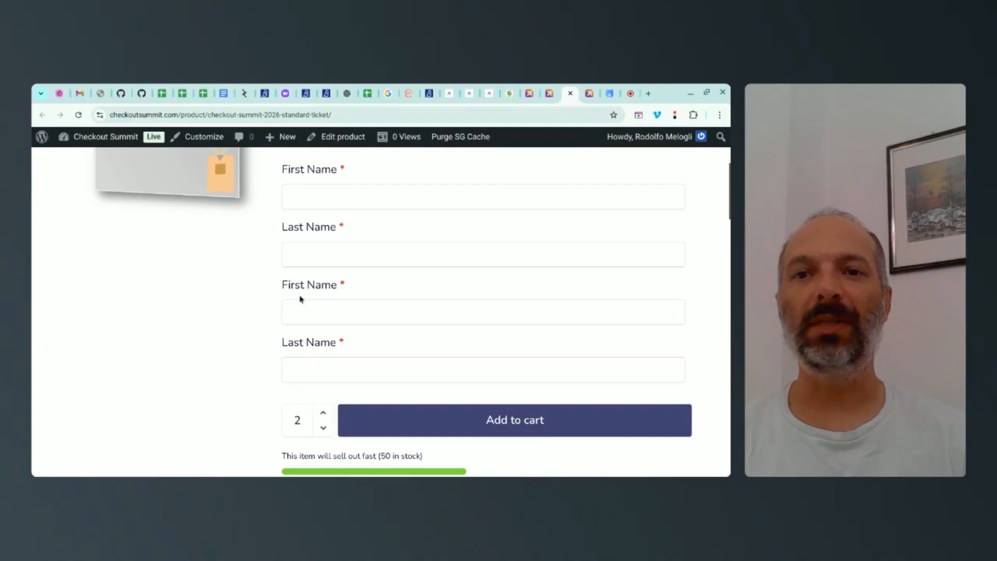
left_click(325, 416)
scroll(325, 407, "down", 2)
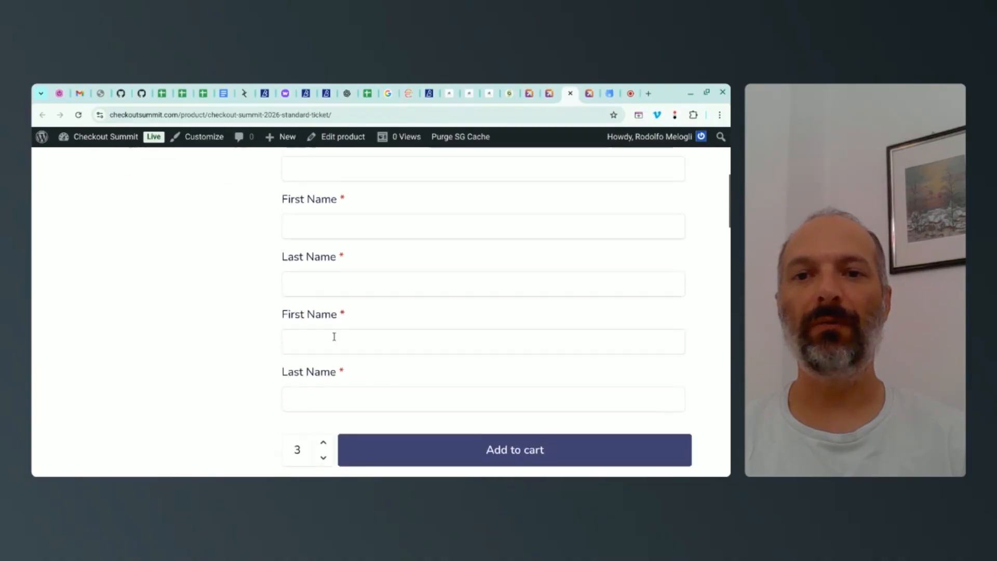
left_click(322, 413)
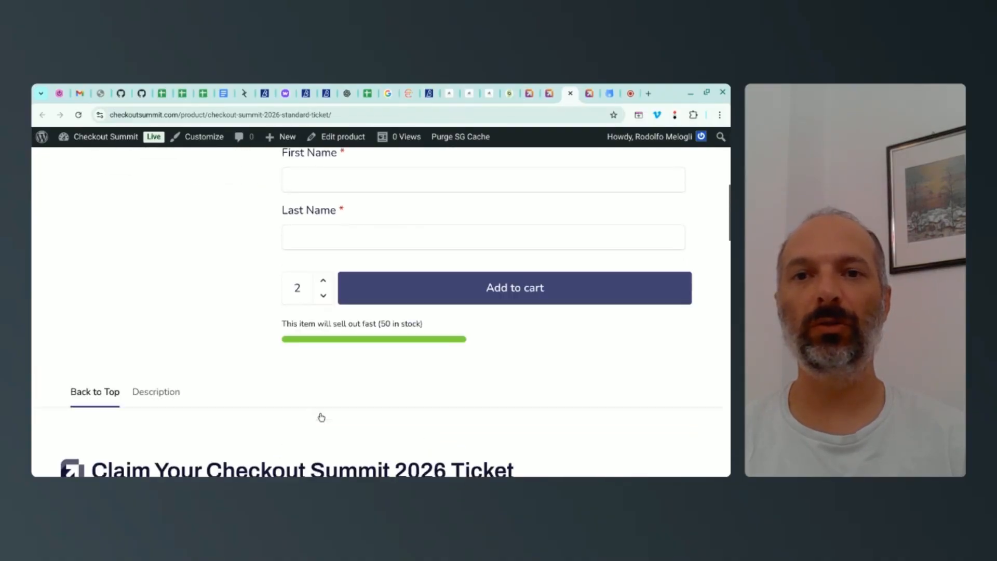
scroll(336, 296, "up", 4)
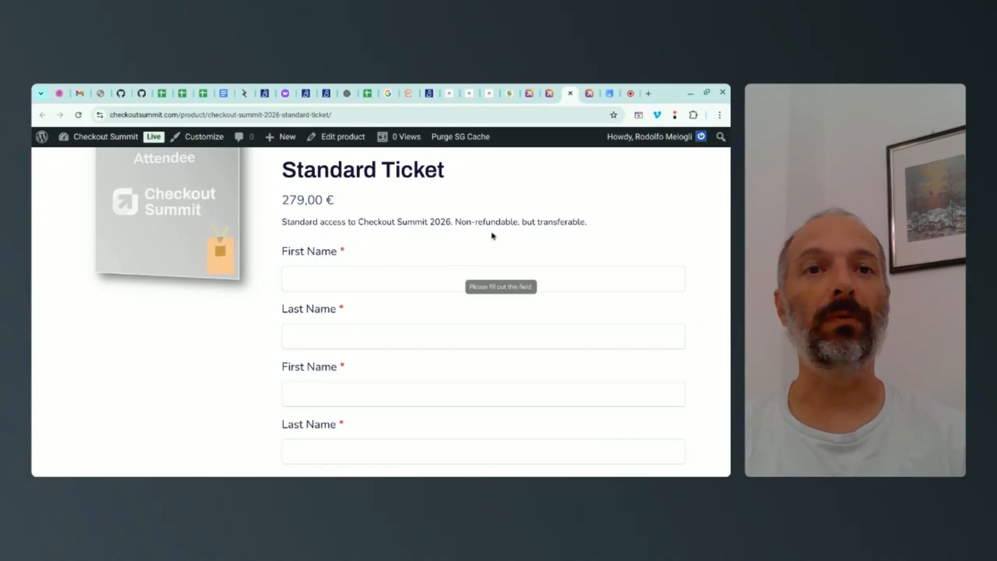
Step: In the Checkout Summit Tickets field group, set the First Name field's wrapper width to 50%
left_click(586, 97)
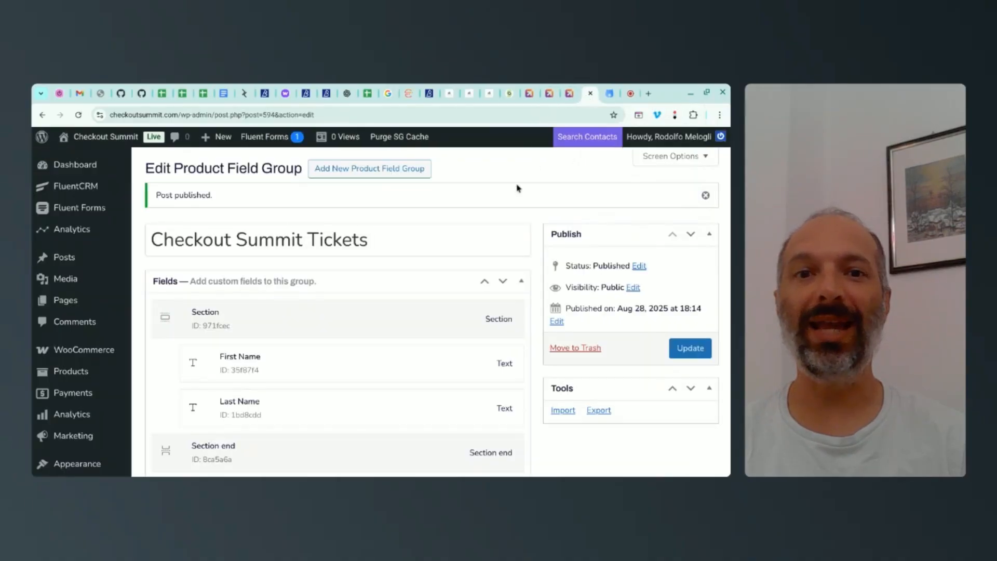
scroll(416, 241, "down", 1)
scroll(414, 239, "up", 1)
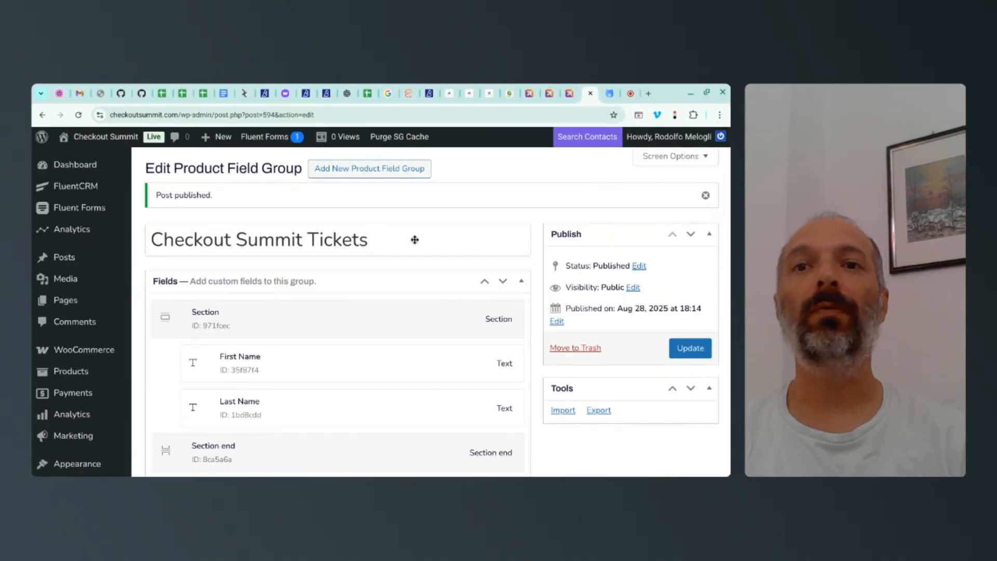
scroll(410, 234, "down", 2)
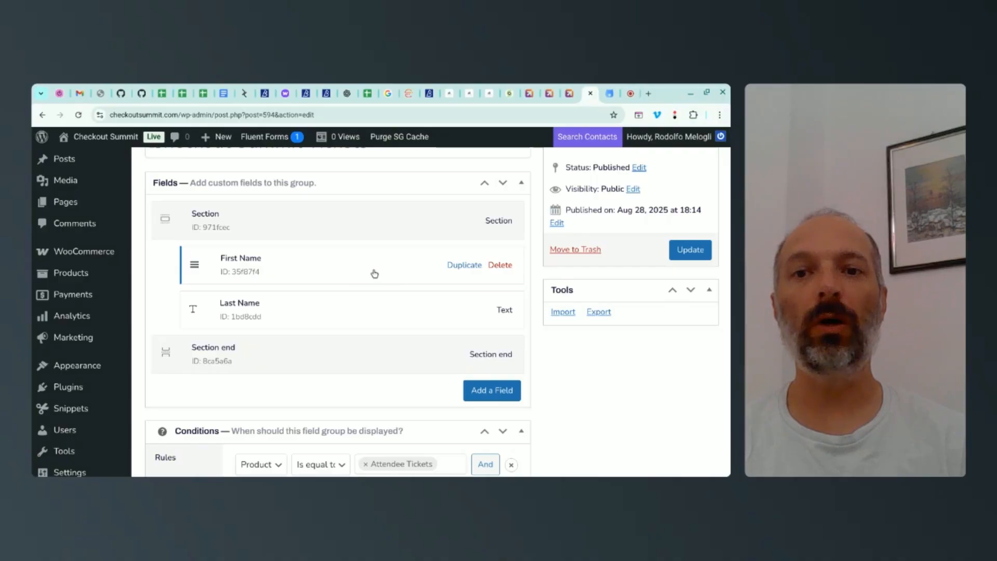
scroll(597, 432, "up", 1)
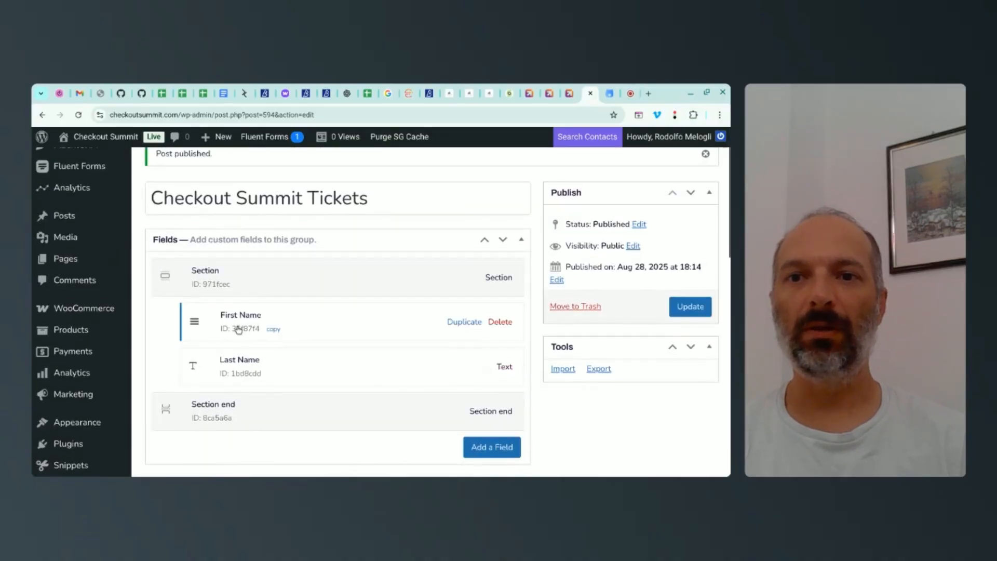
left_click(319, 326)
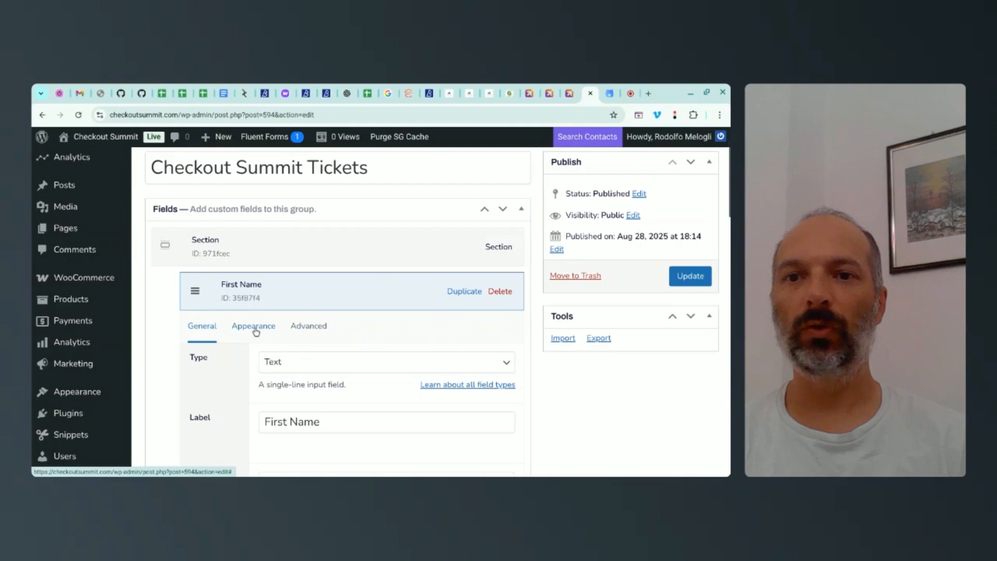
left_click(257, 327)
scroll(224, 364, "down", 3)
scroll(250, 363, "down", 1)
left_click(295, 346)
type("50")
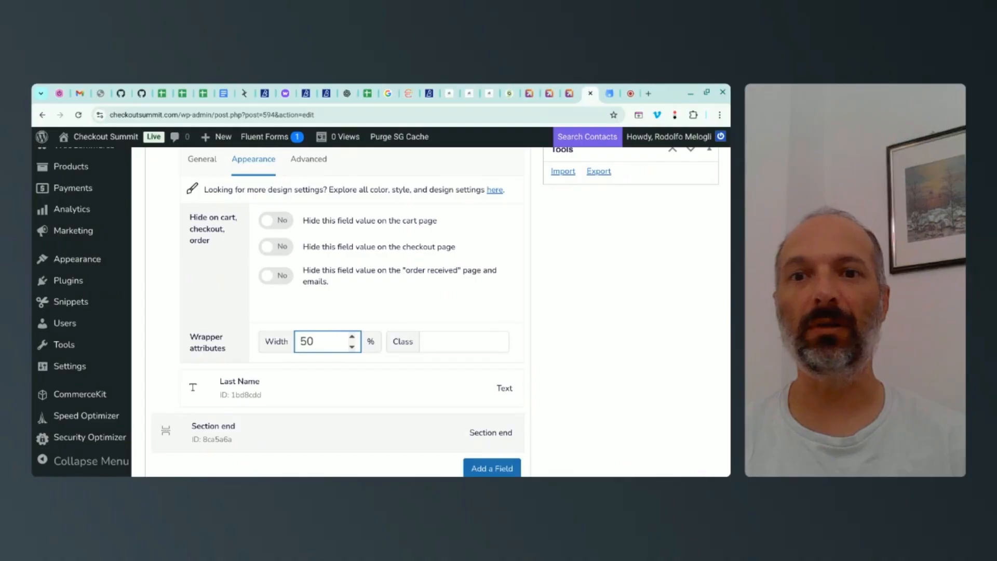
Step: Set the Last Name field's wrapper width to 50% and update the field group
left_click(285, 396)
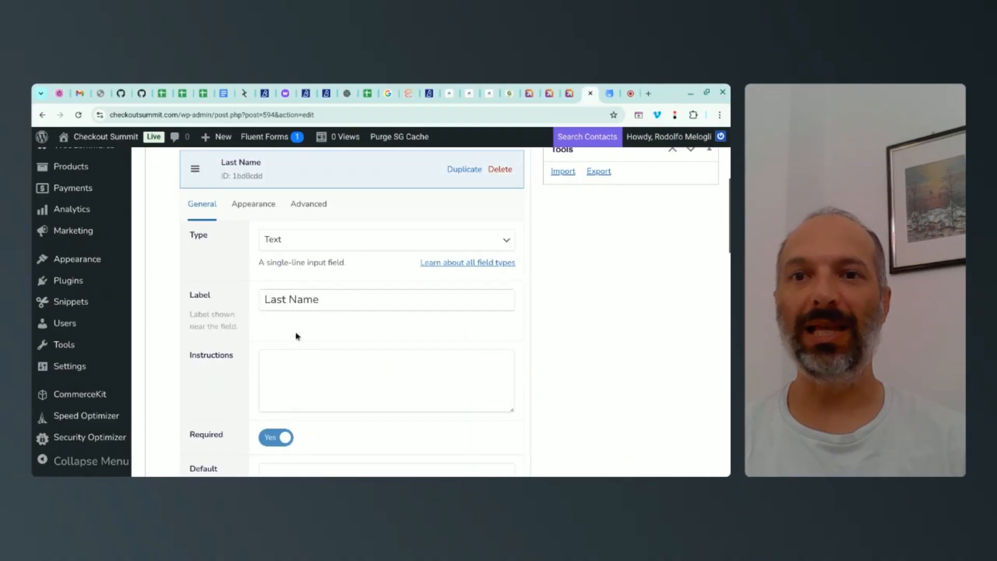
left_click(253, 204)
left_click(306, 389)
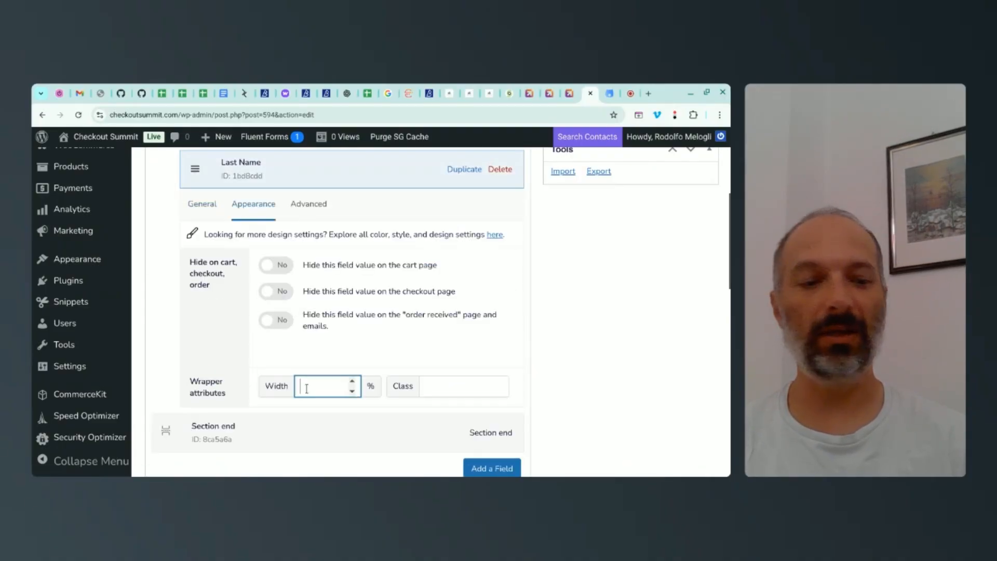
type("50")
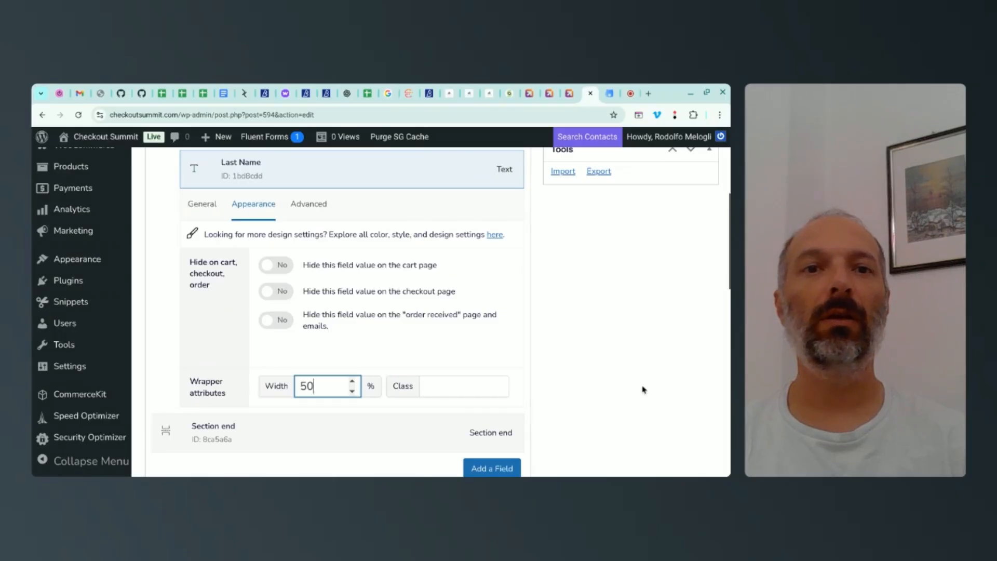
scroll(643, 390, "up", 3)
left_click(682, 259)
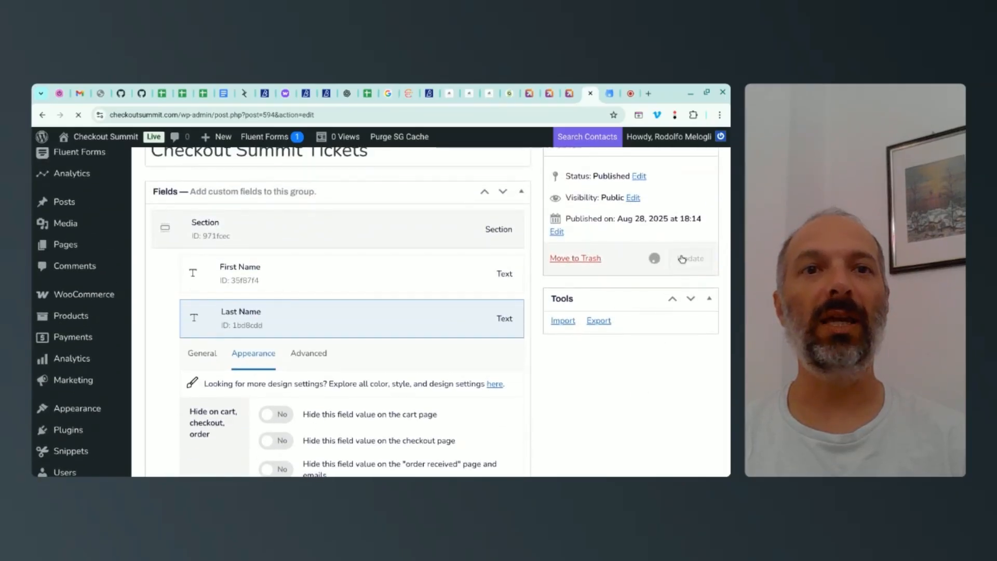
Step: Reload the Standard Ticket product page and raise the quantity to 2 to check the name fields' layout
left_click(570, 93)
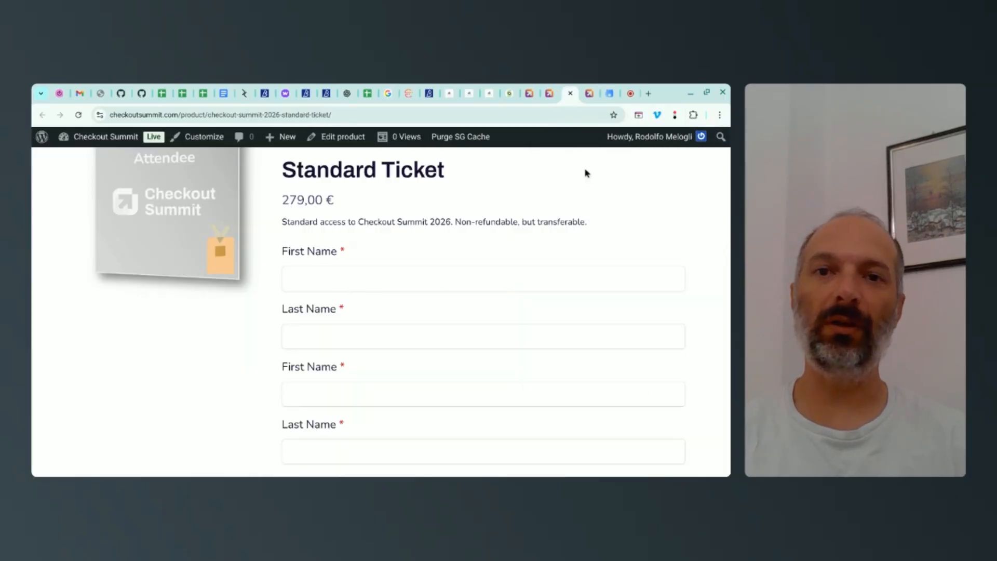
key("F5")
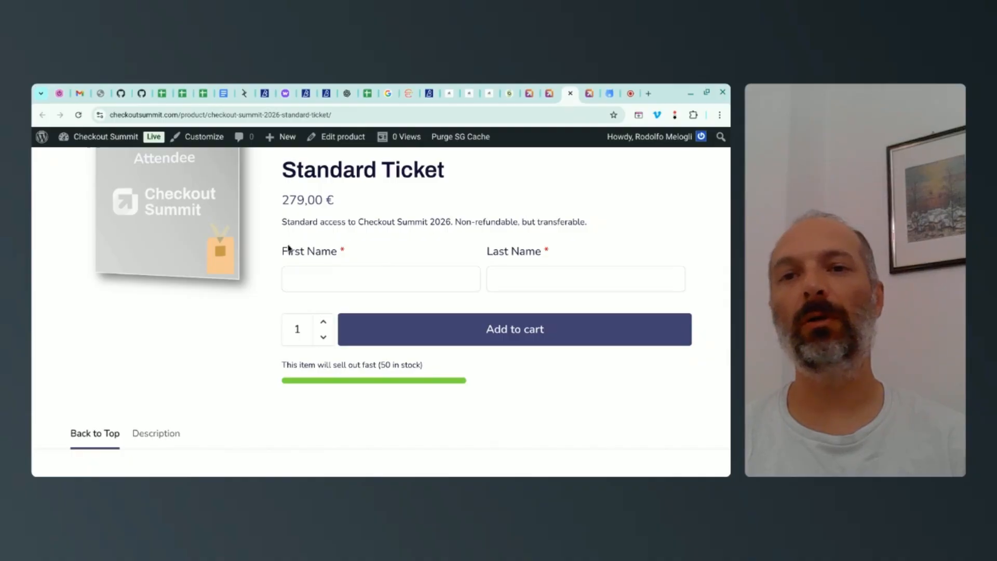
left_click(322, 325)
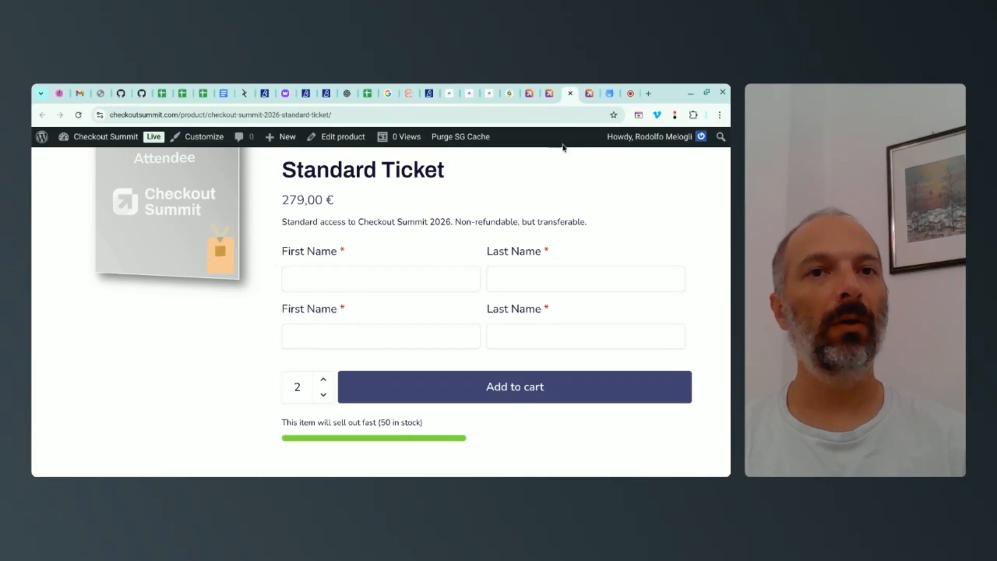
Step: In the Checkout Summit Tickets field group, set the Section repeater's label for duplicates to "Additional Attendee" and update the group
left_click(588, 94)
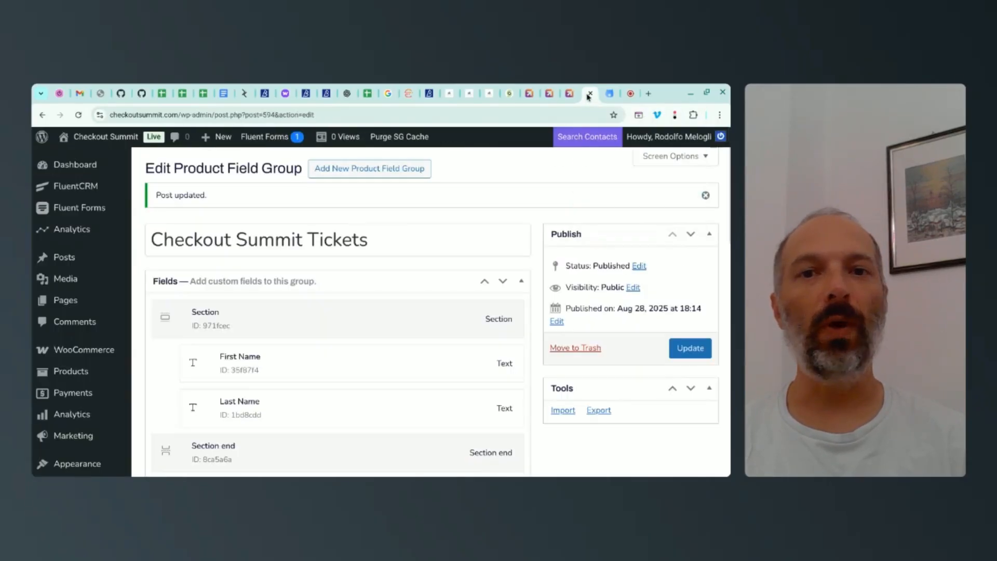
scroll(326, 244, "down", 2)
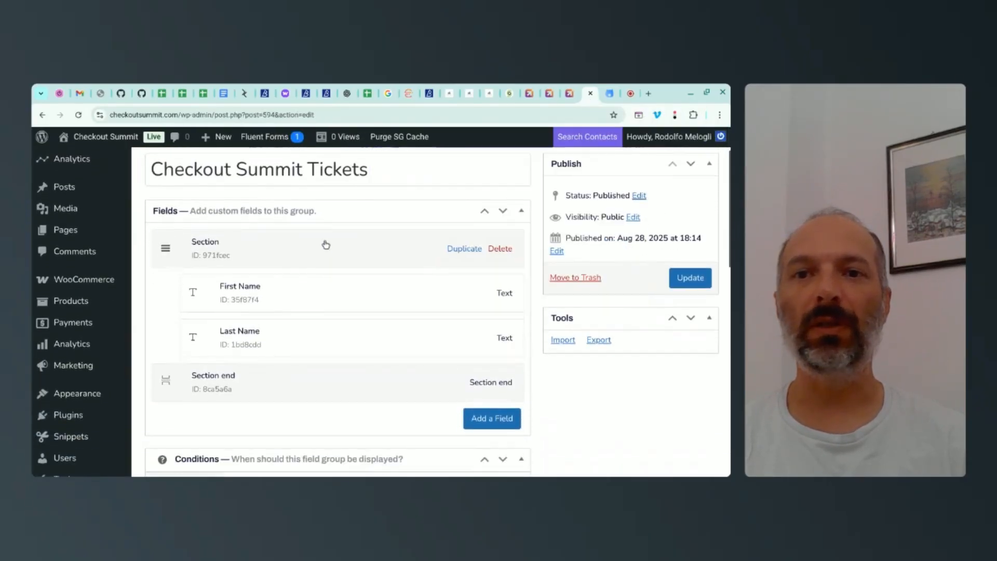
left_click(293, 252)
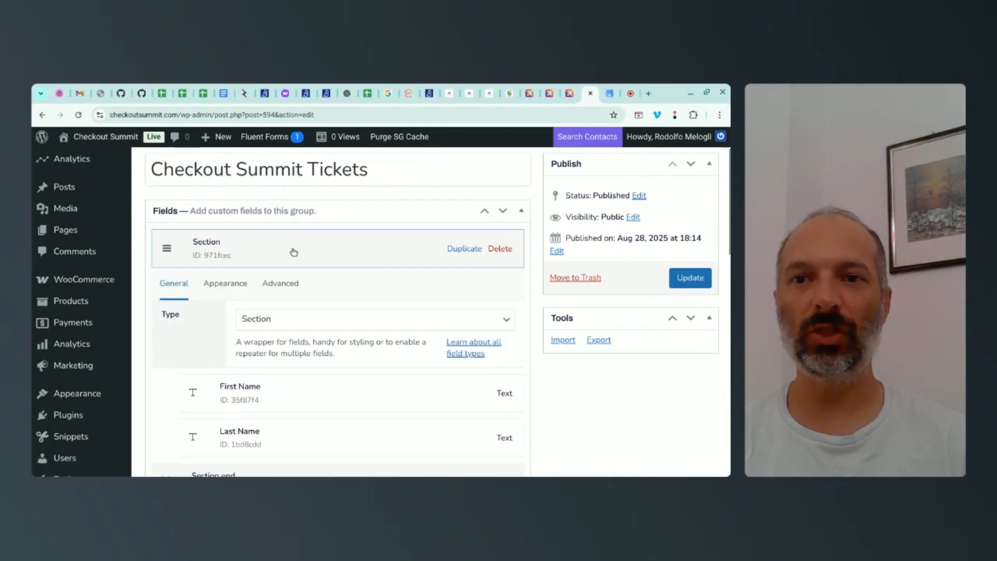
scroll(285, 225, "down", 1)
left_click(285, 220)
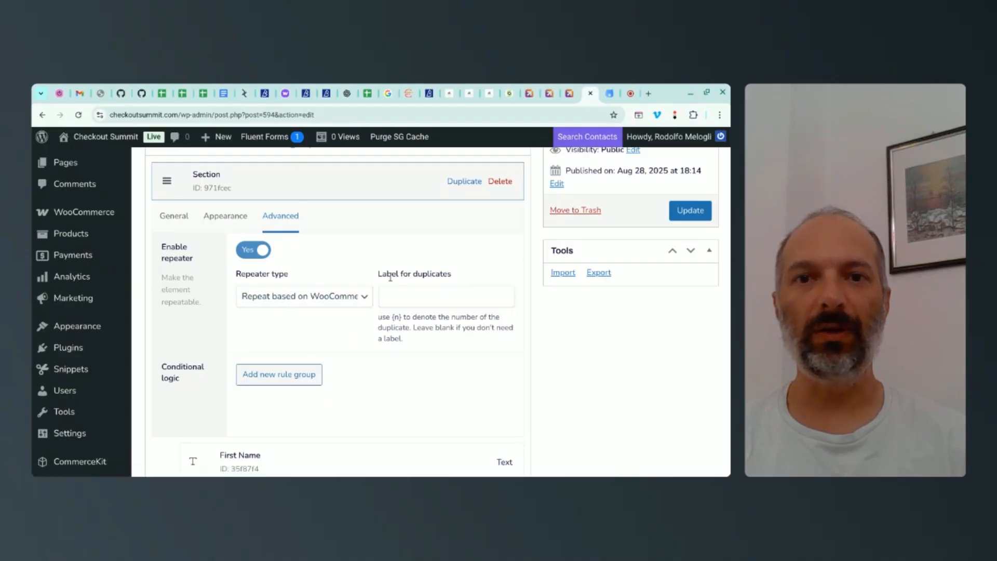
left_click_drag(379, 274, 438, 274)
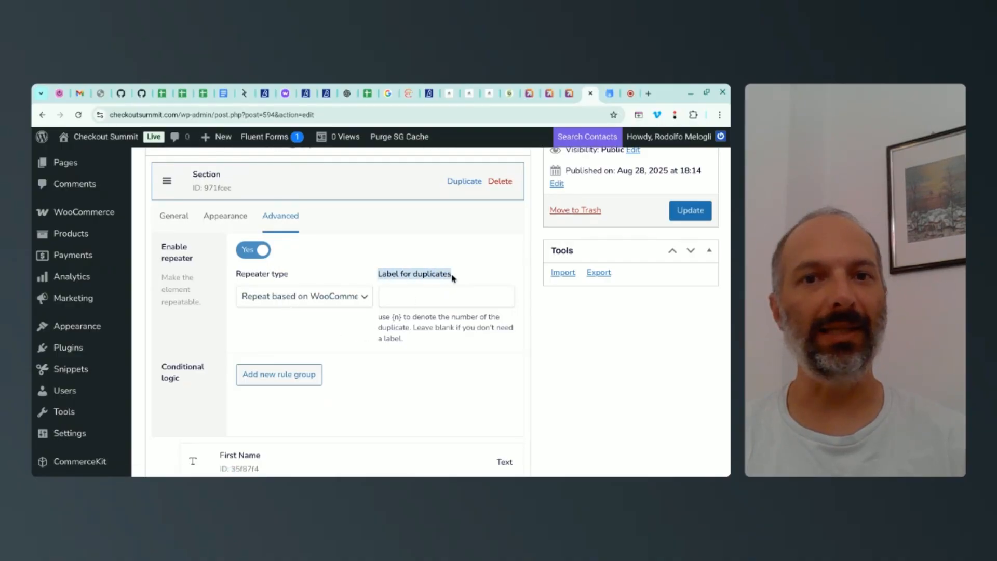
left_click(394, 317)
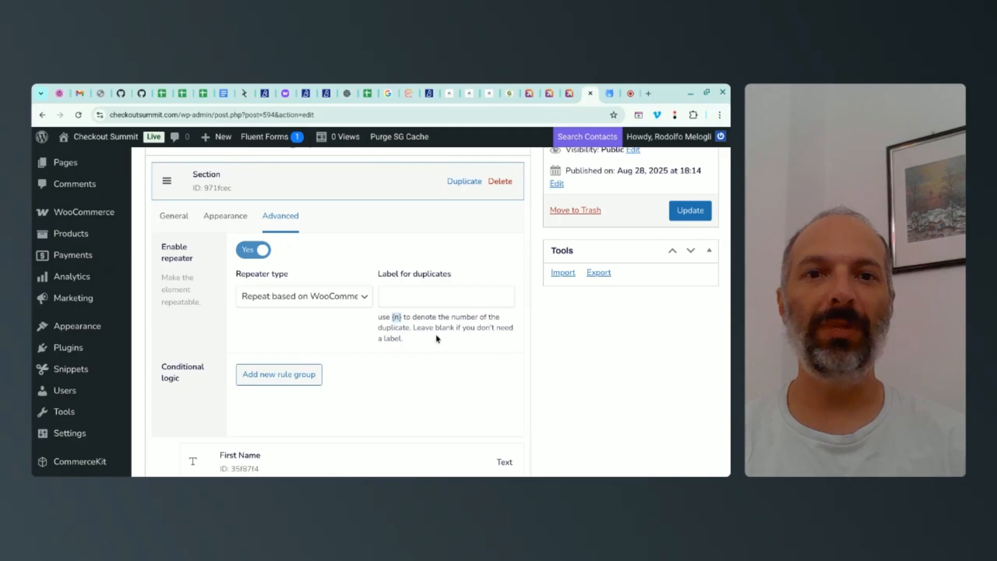
left_click(424, 298)
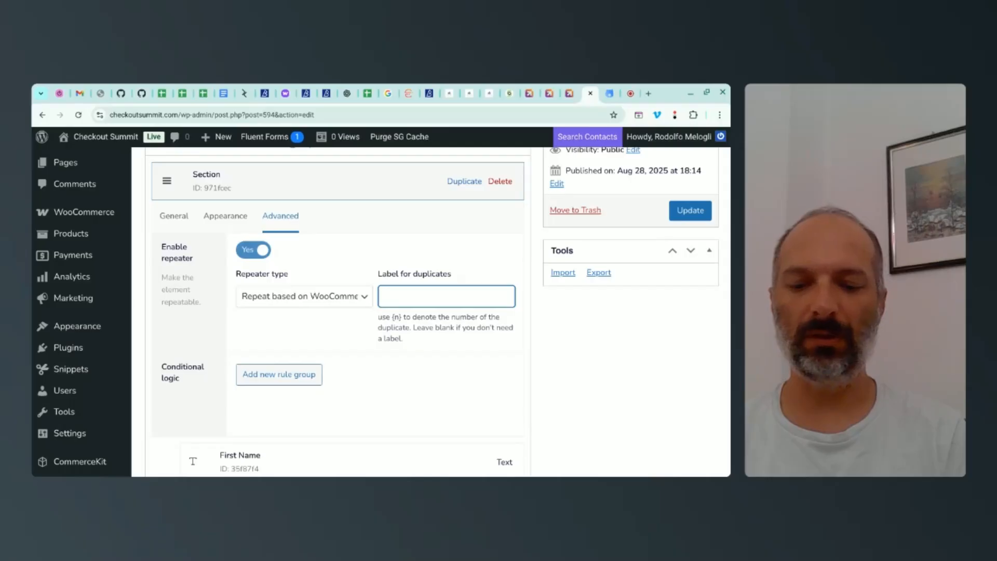
type("Additio")
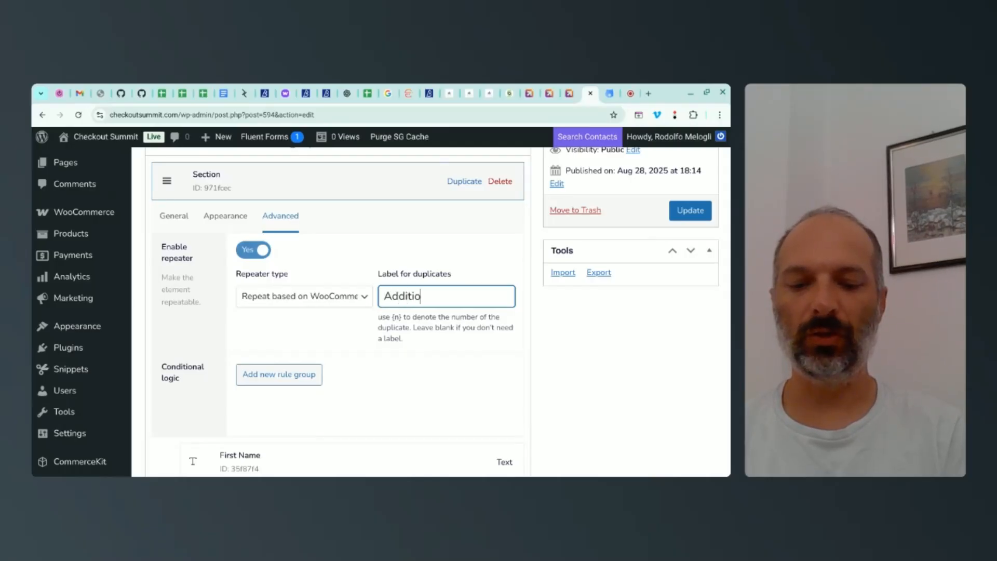
type("nal Attendee")
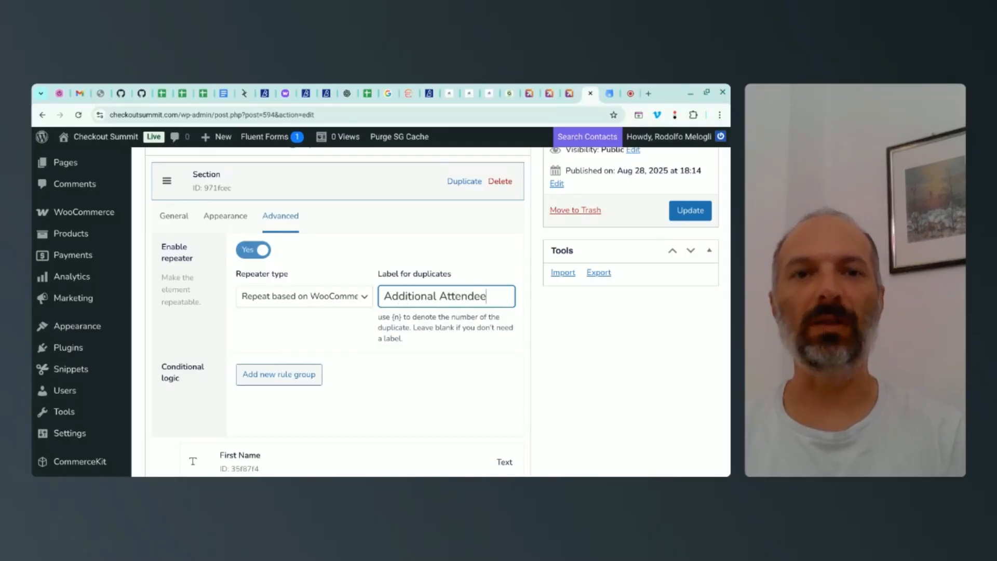
left_click(683, 217)
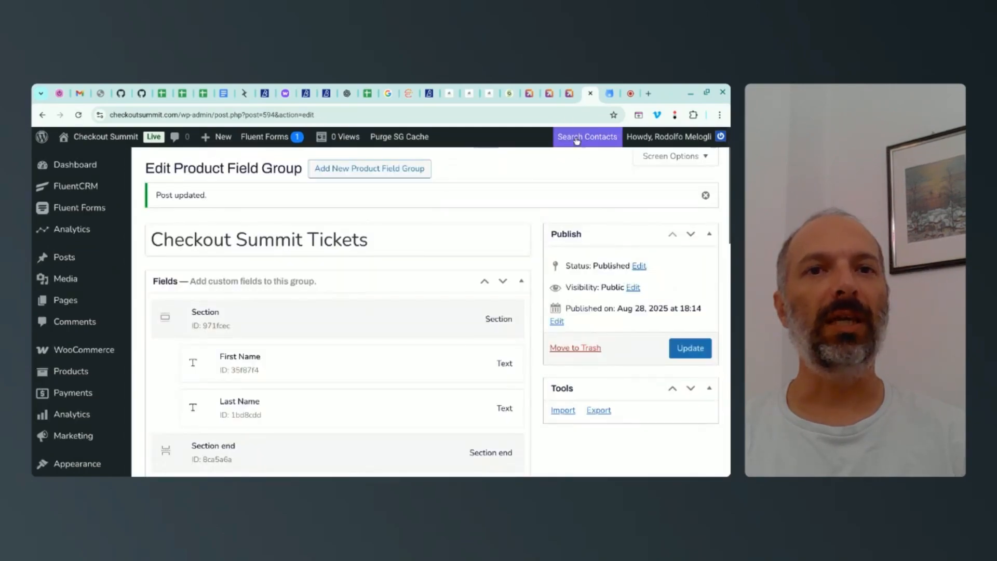
Step: Reload the Standard Ticket product page and raise the quantity to 2 to check the duplicate section's label
left_click(570, 95)
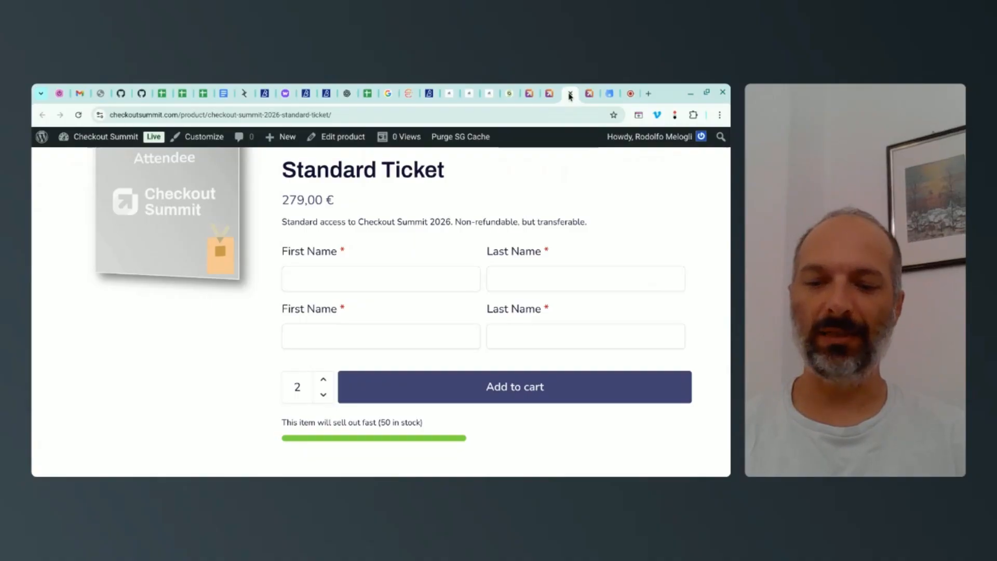
key("F5")
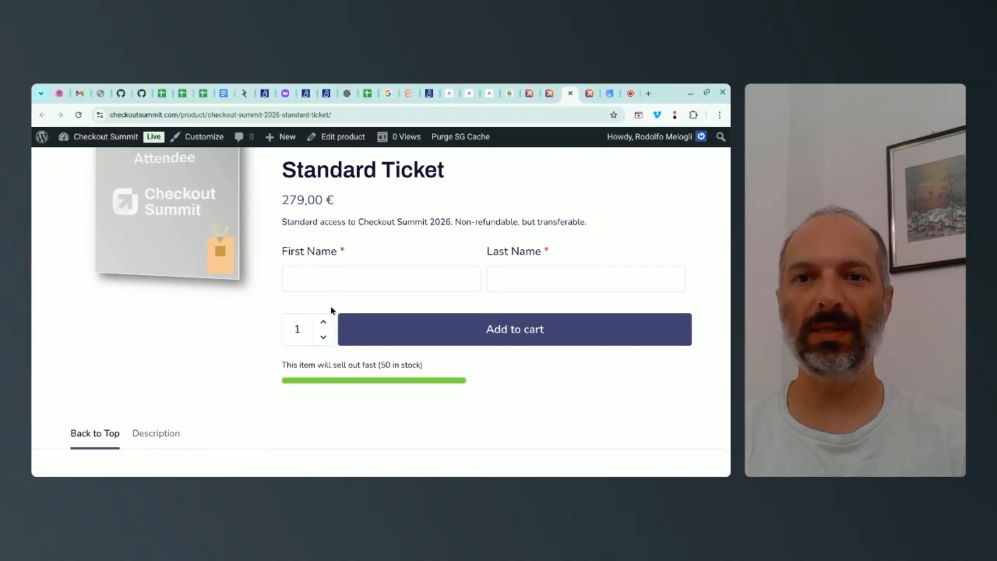
left_click(324, 323)
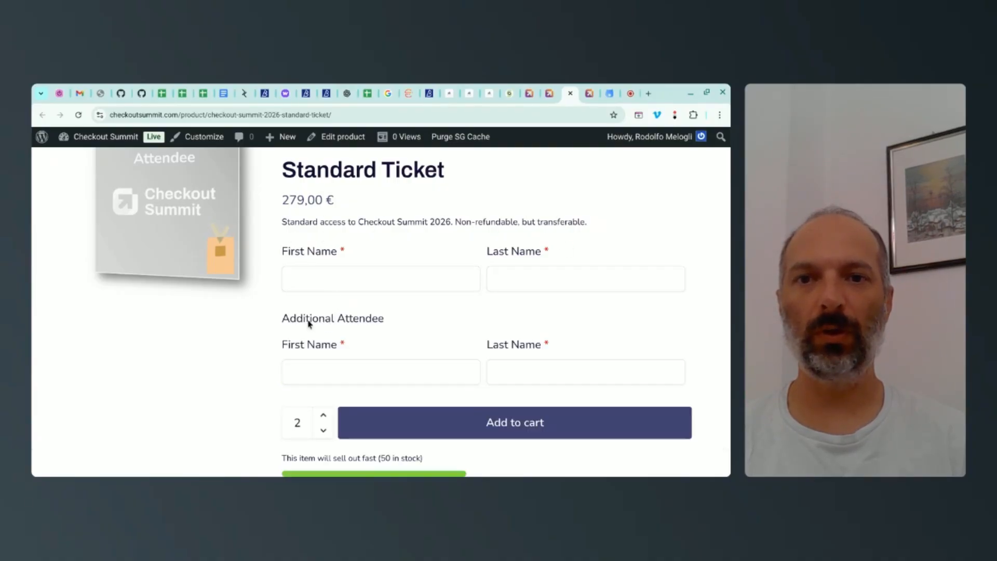
left_click_drag(338, 325, 385, 325)
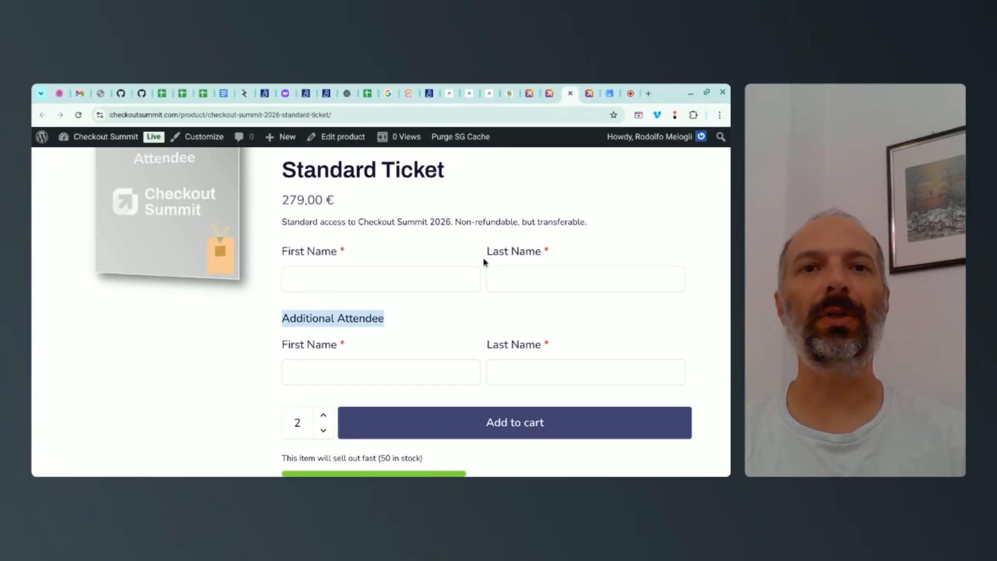
Step: Change the Section repeater's label for duplicates to "Attendee #{n}" and update the Checkout Summit Tickets field group
left_click(550, 94)
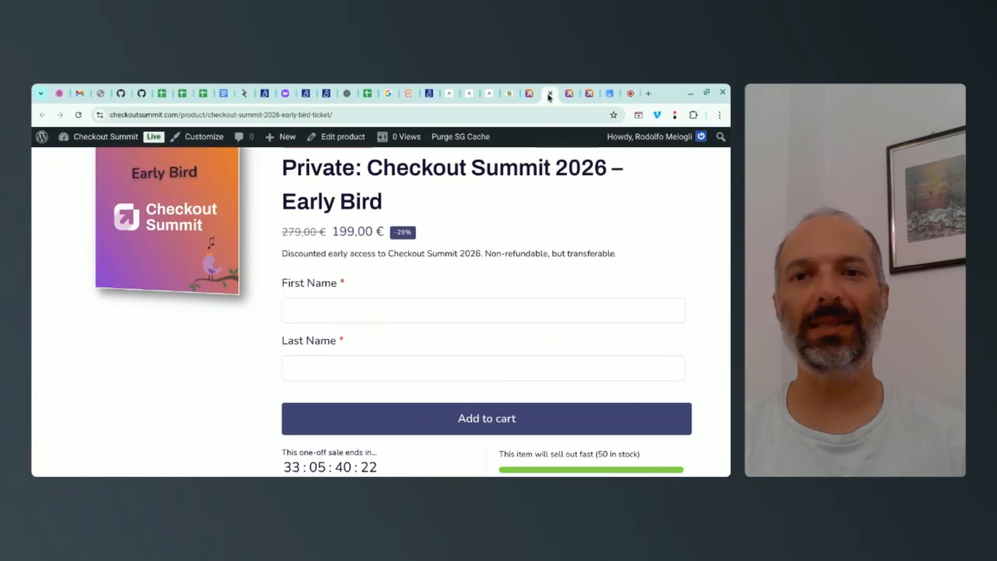
left_click(587, 94)
scroll(436, 232, "down", 5)
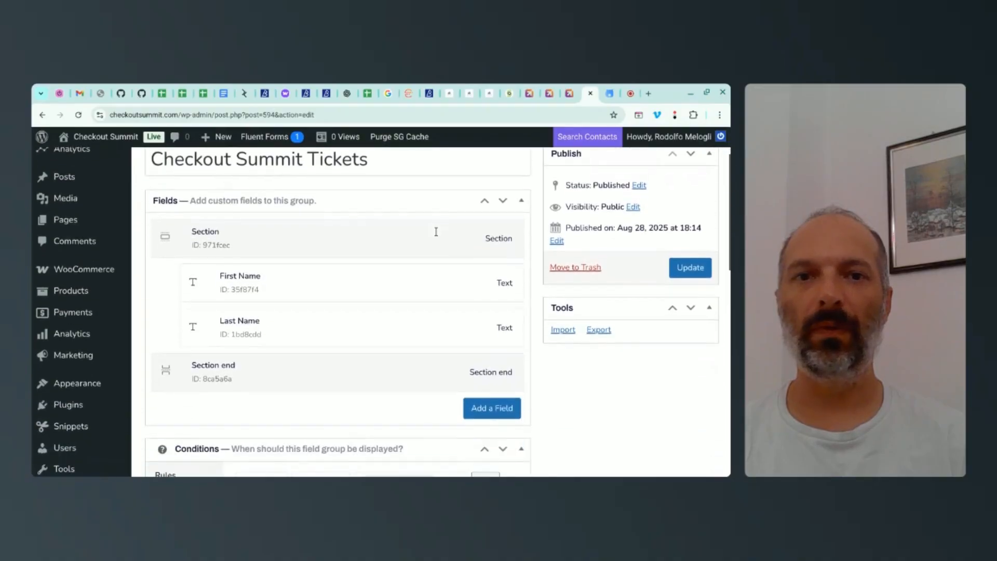
left_click(353, 184)
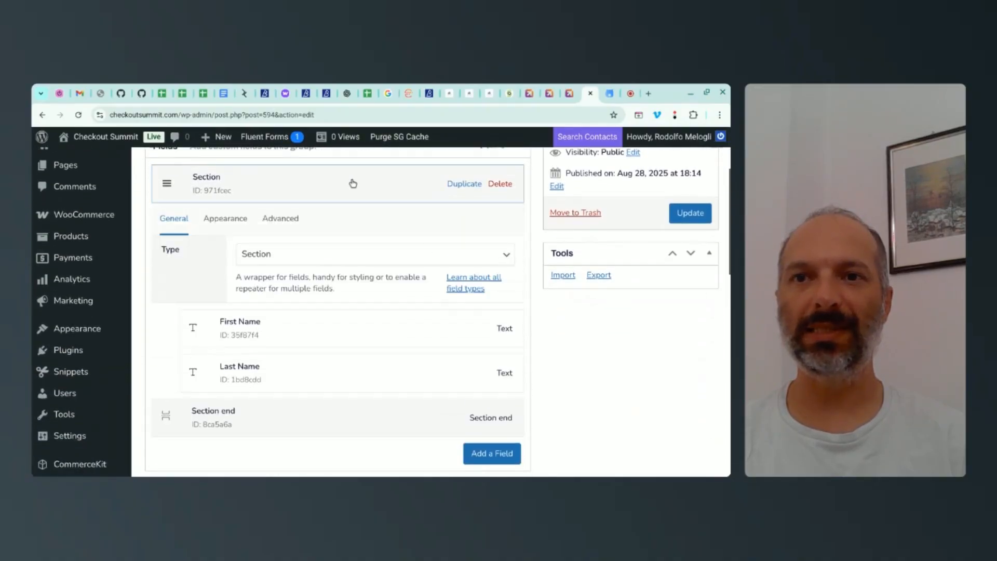
left_click(289, 221)
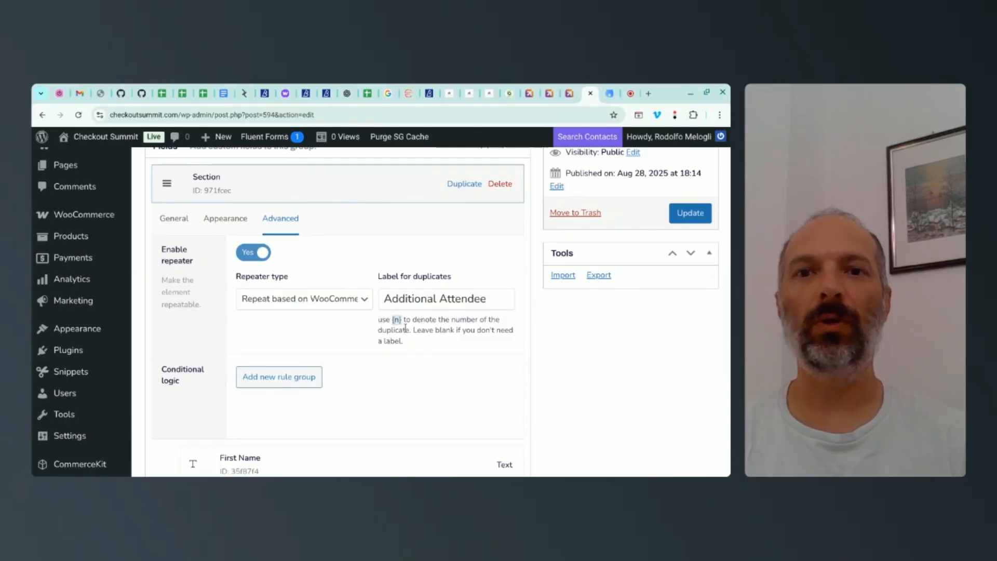
left_click_drag(439, 300, 380, 300)
key("BackSpace")
key("End")
type("#{n}")
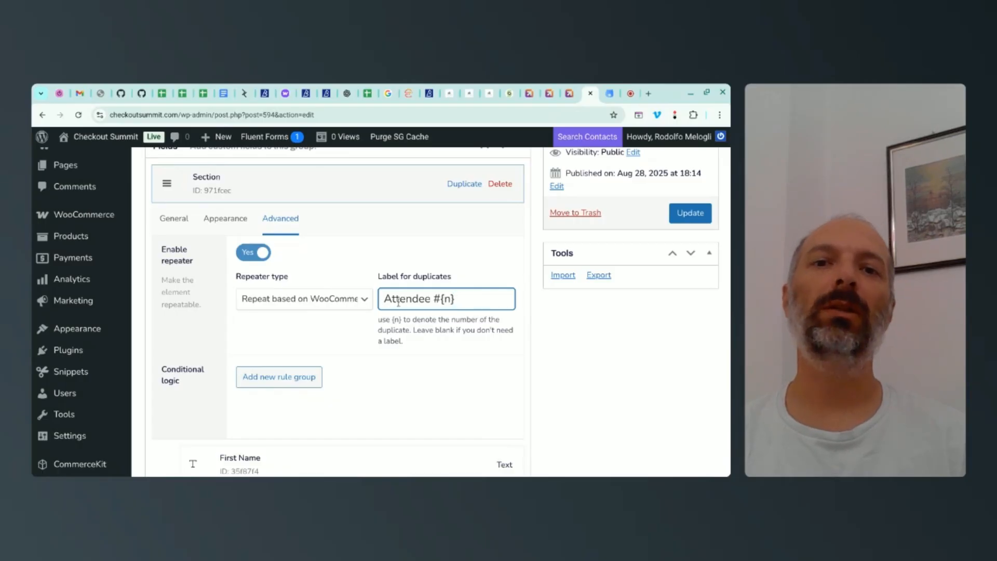
left_click(697, 218)
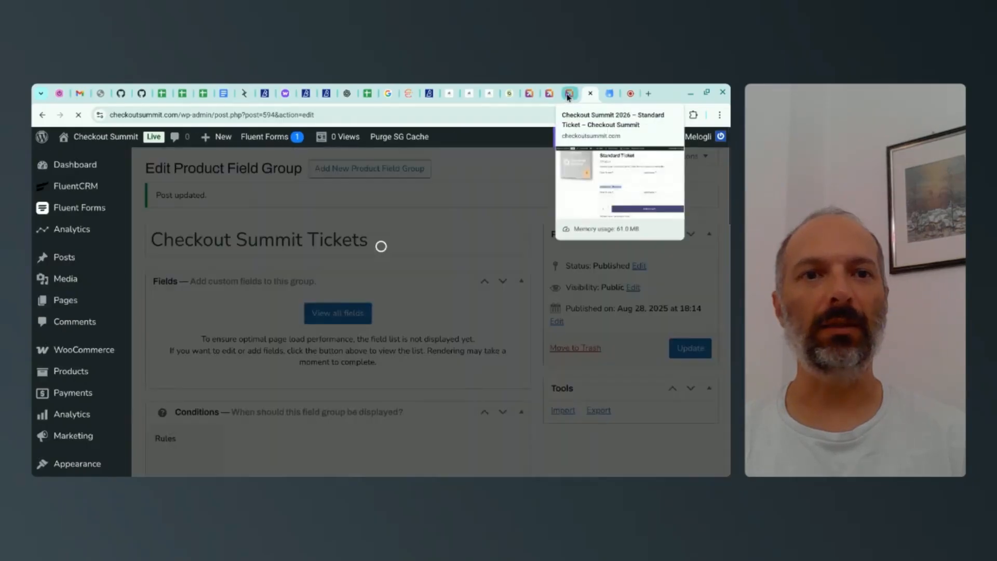
Step: Reload the Standard Ticket product page and raise the quantity to 3 to check the numbered attendee labels
left_click(569, 95)
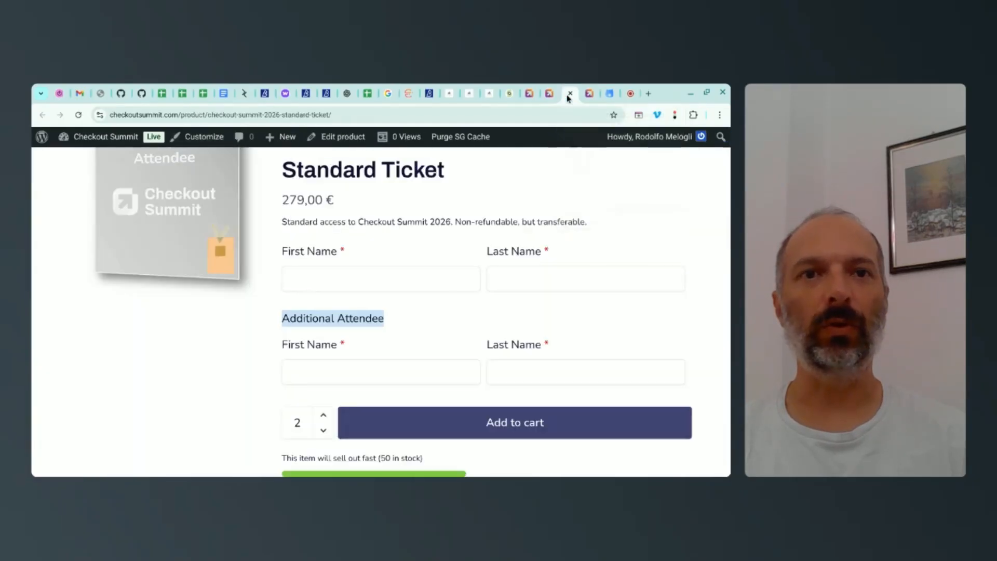
key("ctrl+r")
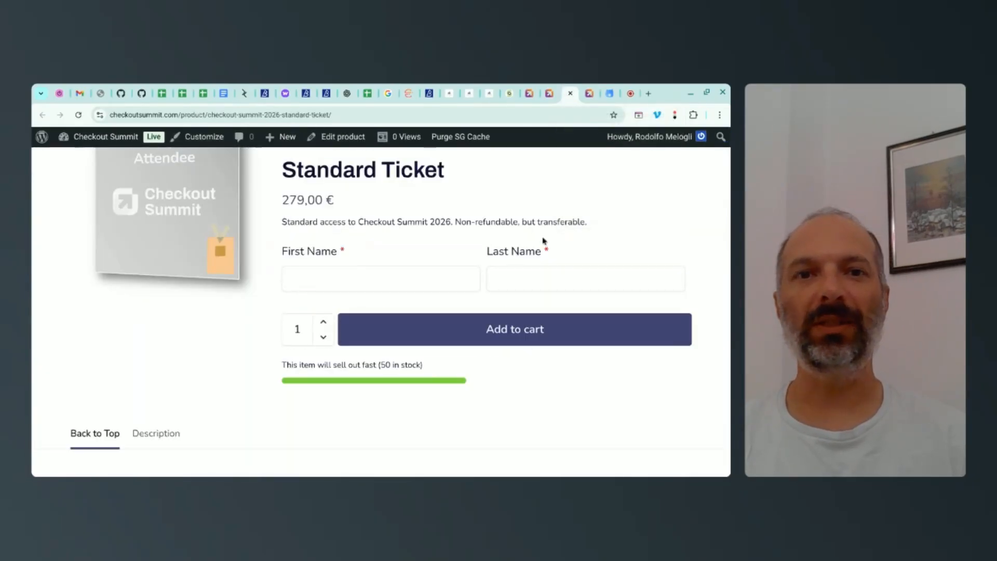
scroll(379, 256, "up", 1)
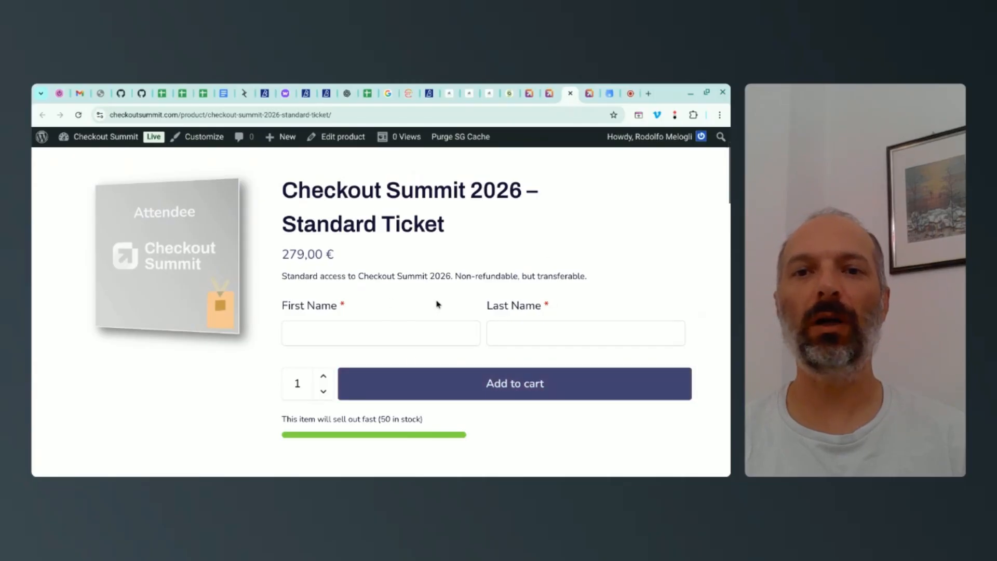
left_click(323, 380)
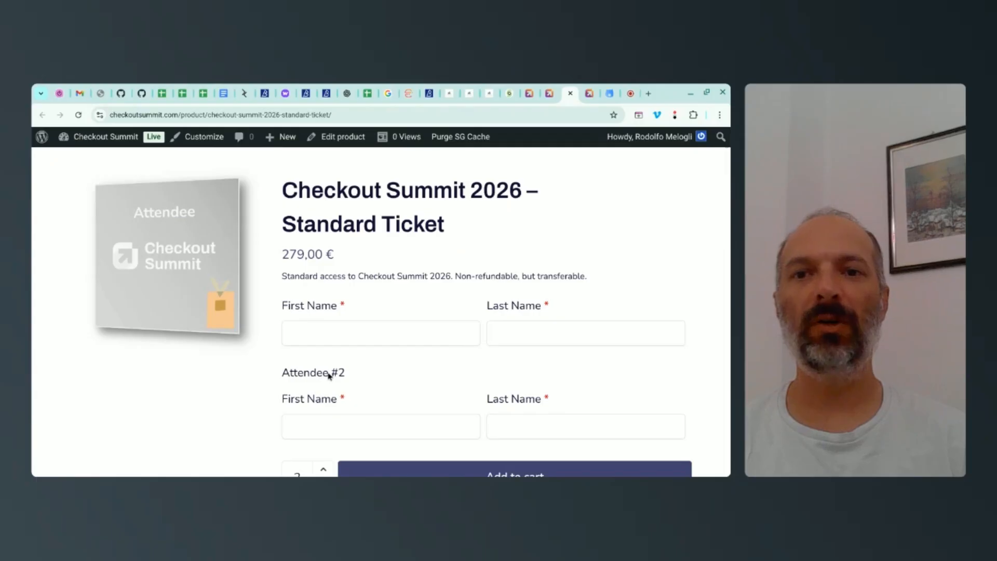
scroll(291, 334, "down", 1)
left_click_drag(286, 344, 345, 343)
scroll(400, 326, "down", 1)
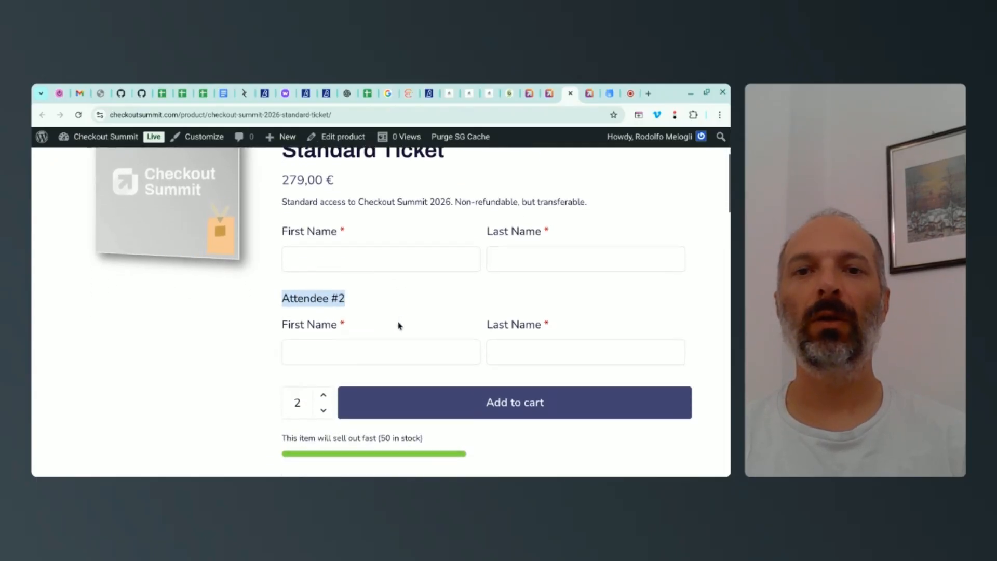
left_click(325, 394)
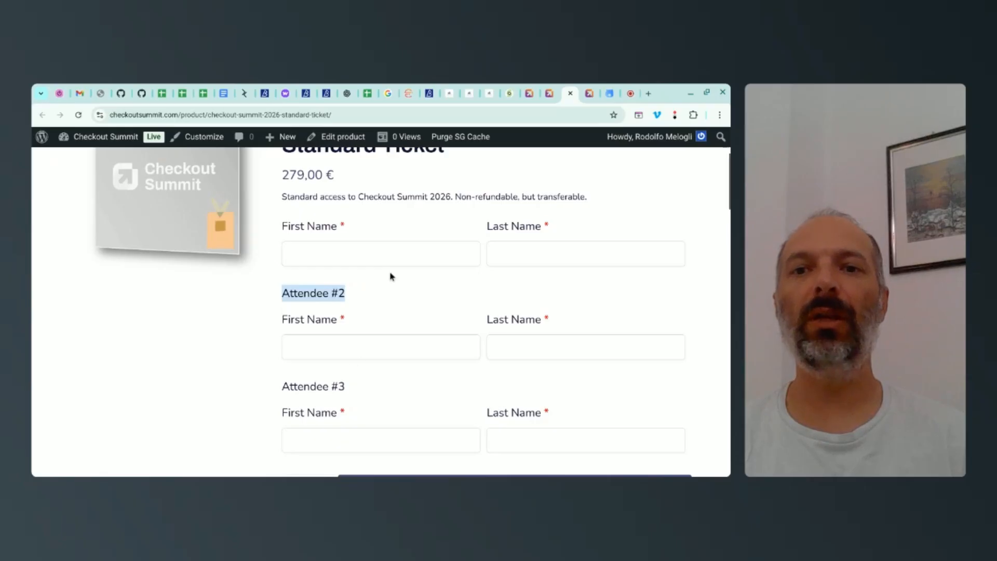
scroll(393, 276, "down", 2)
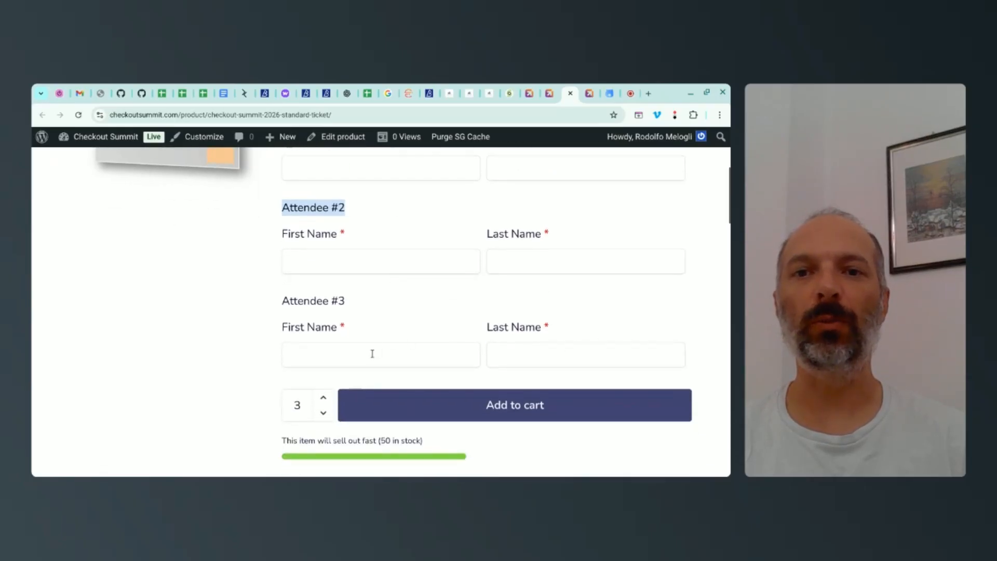
Step: Enter "Test" as both the first and last name of the first attendee
scroll(371, 353, "up", 1)
left_click(341, 213)
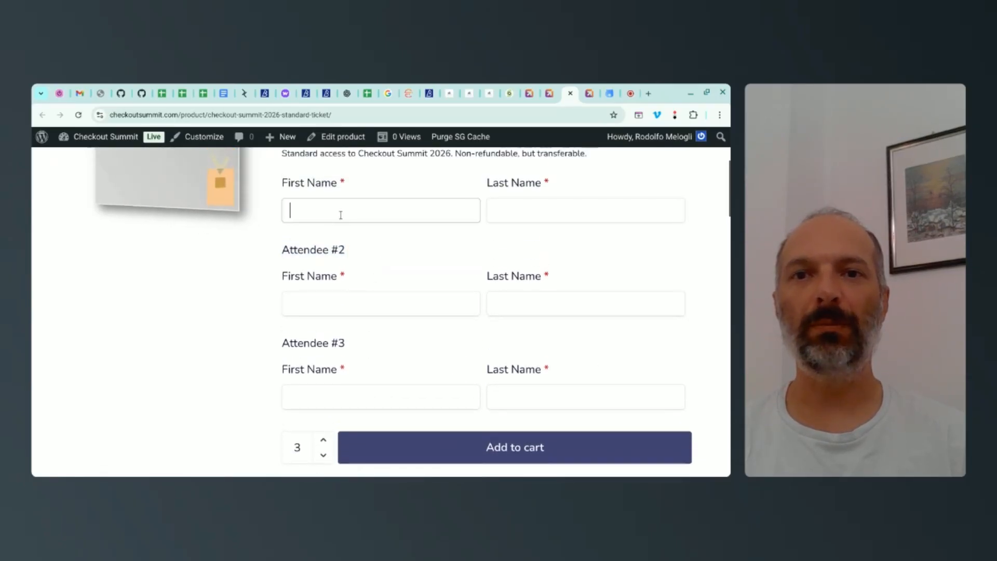
type("Test")
key("Tab")
type("Test")
key("Tab")
Step: Enter "Test 2" as both the first and last name under Attendee #2
type("Test 2")
key("Tab")
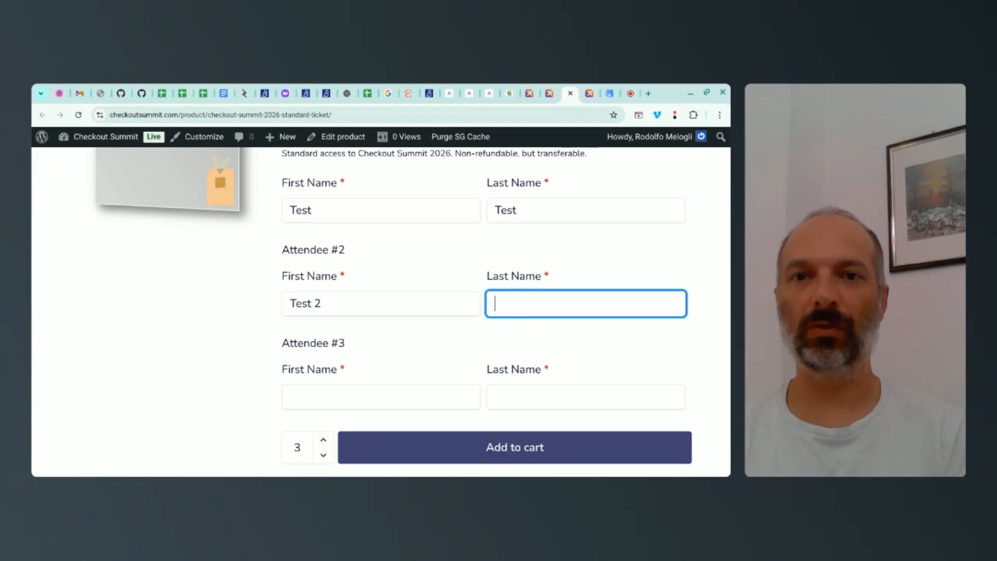
type("Test 2")
key("BackSpace")
key("BackSpace")
key("BackSpace")
key("BackSpace")
type("t 2")
Step: Enter "Test 3" as both names under Attendee #3 and add the three Standard Tickets to the cart
key("Tab")
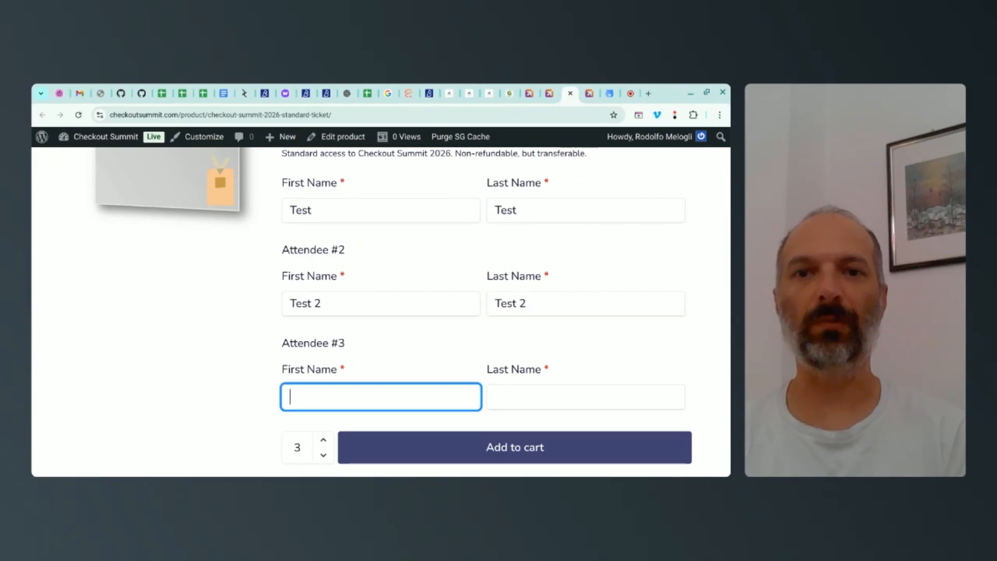
type("Test 3")
key("Tab")
type("Test 3")
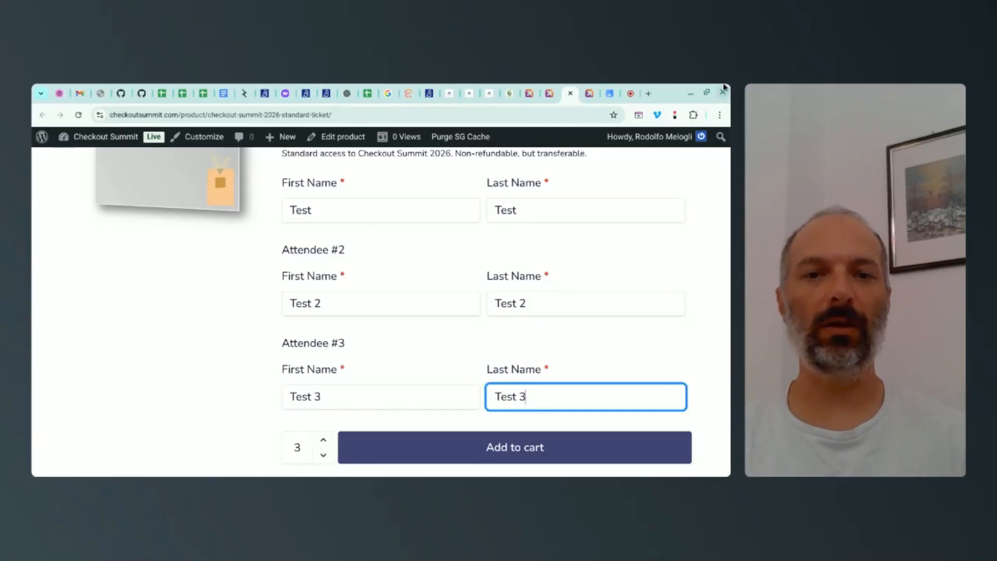
left_click(569, 450)
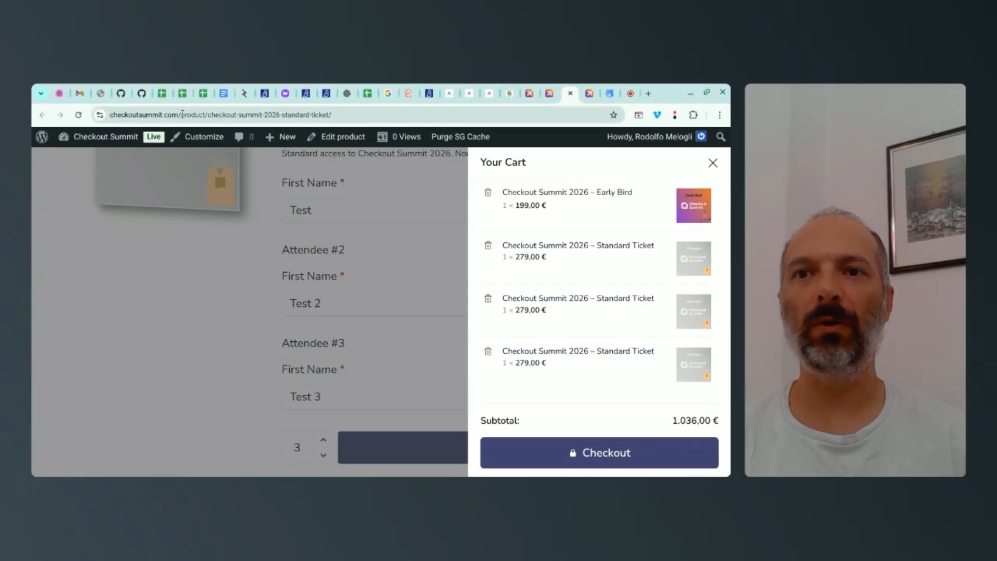
Step: Open the checkoutsummit.com/cart page and examine the attendee names listed for each Standard Ticket
left_click_drag(182, 114, 408, 114)
type("cart")
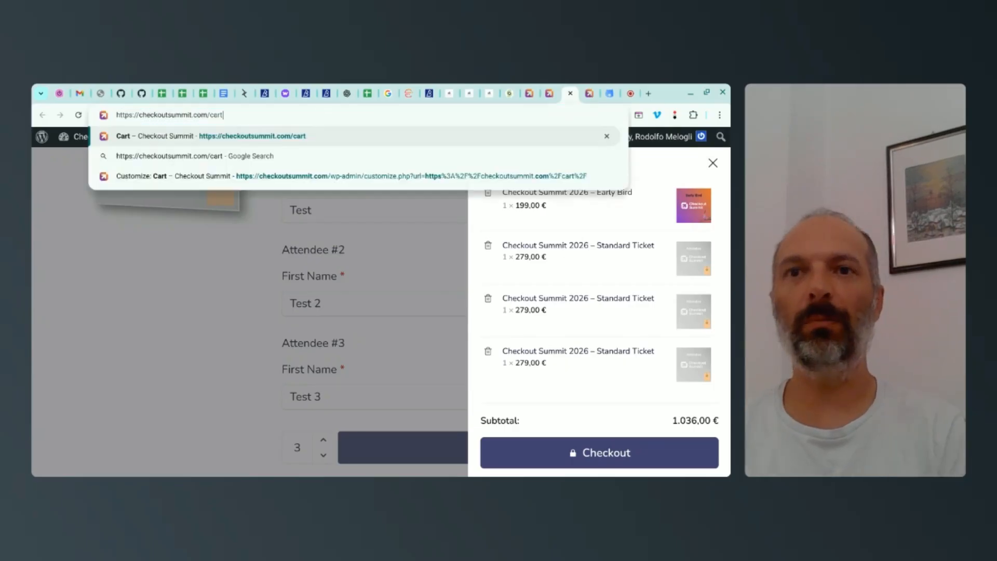
key("Return")
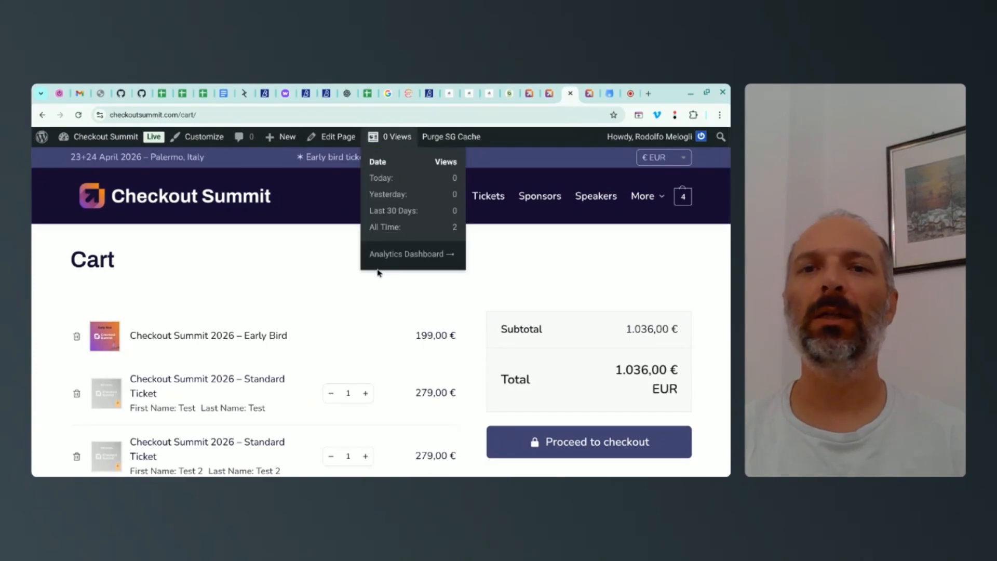
scroll(329, 265, "down", 3)
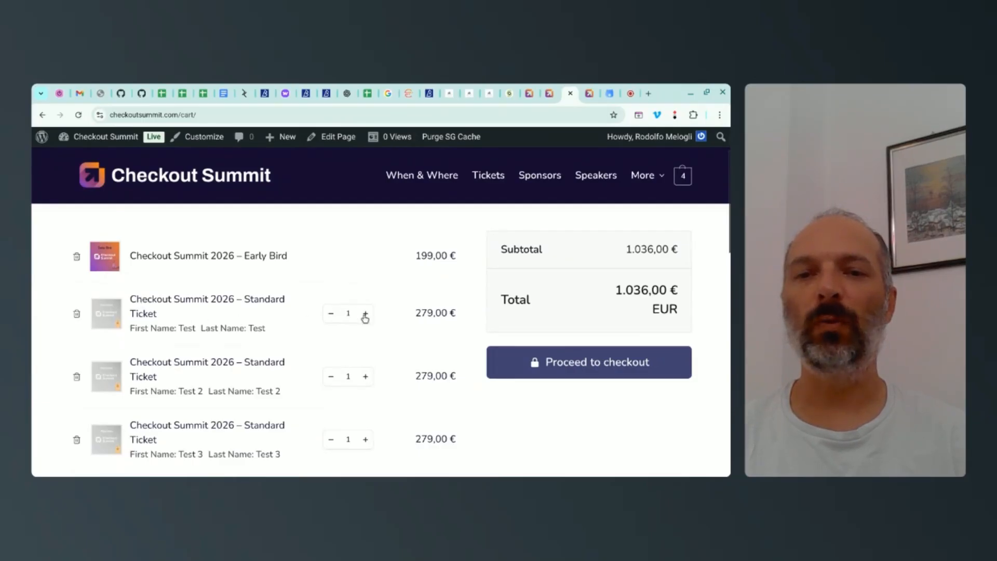
Step: Check the first and last names shown under the three Standard Tickets in the cart against the entered attendee names
left_click_drag(268, 330, 177, 329)
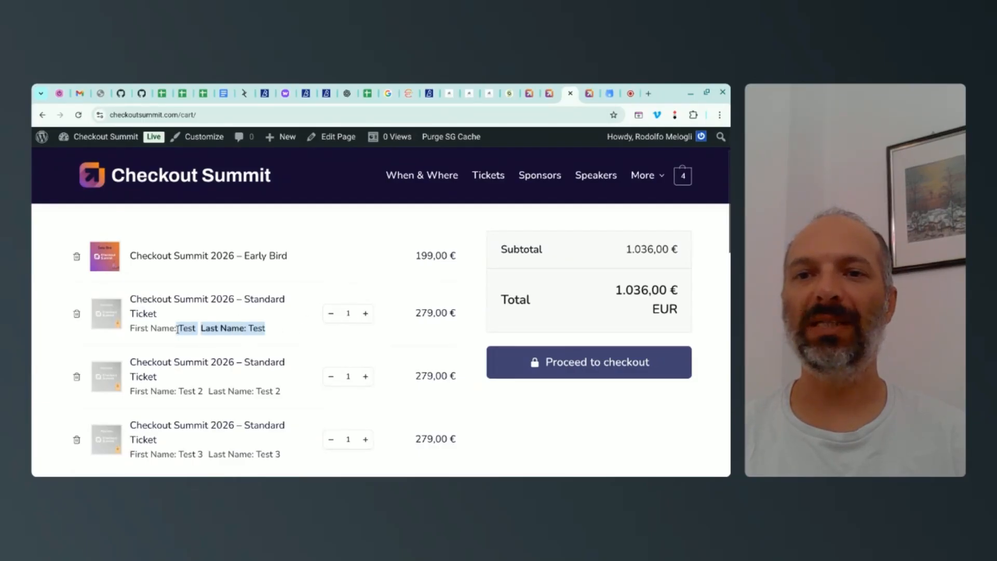
left_click_drag(282, 392, 183, 391)
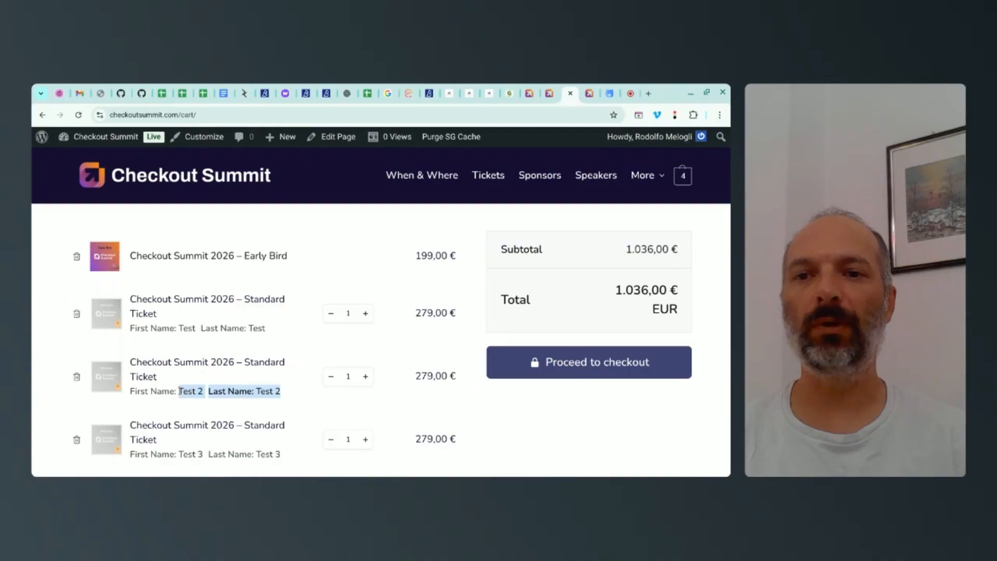
scroll(261, 385, "down", 1)
left_click_drag(284, 419, 181, 416)
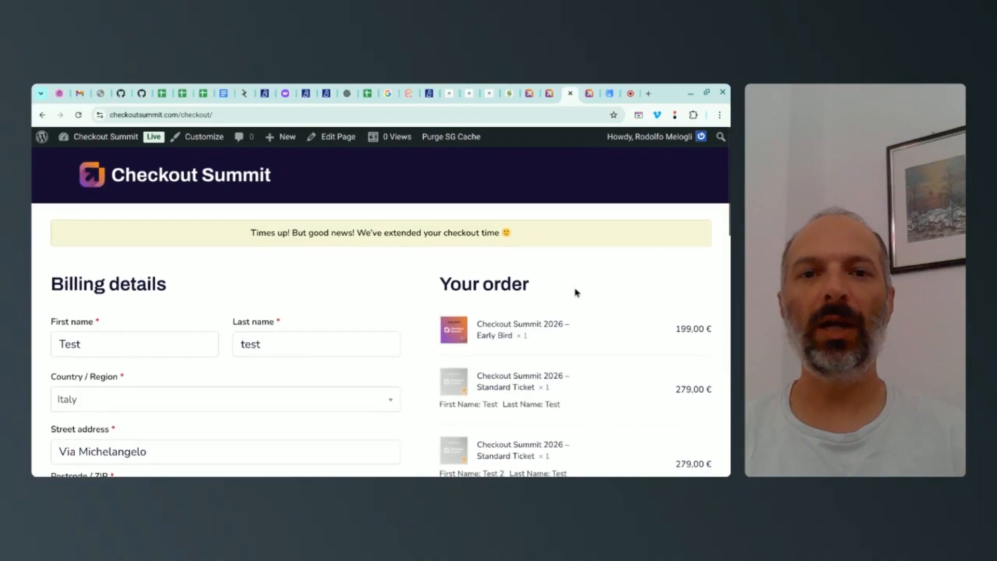
Step: Proceed to checkout and examine the attendee first and last names under each Standard Ticket in the order summary
scroll(575, 289, "down", 2)
left_click_drag(441, 307, 562, 310)
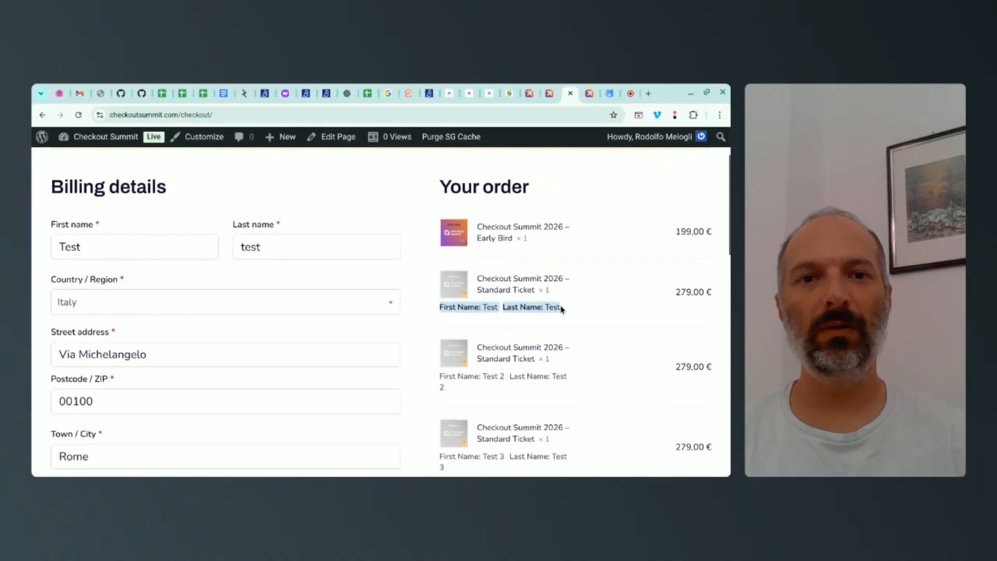
left_click_drag(451, 390, 439, 375)
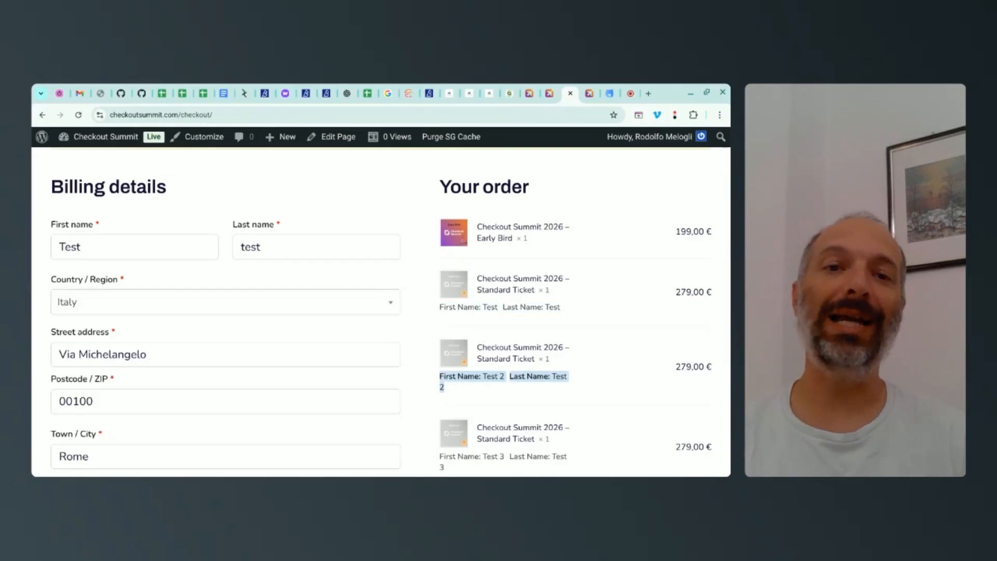
double_click(487, 307)
double_click(494, 376)
left_click(492, 456)
scroll(517, 387, "down", 1)
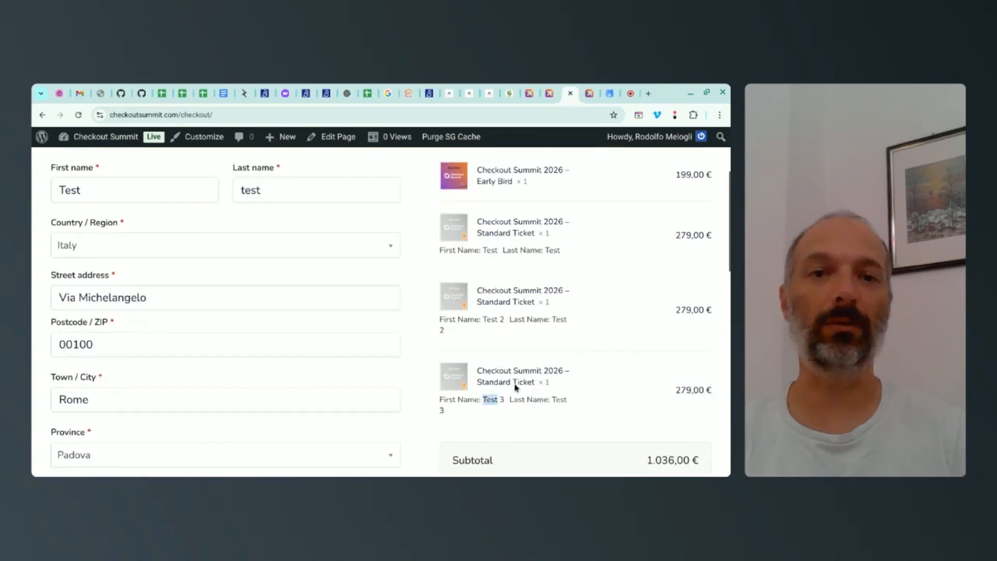
scroll(517, 383, "down", 2)
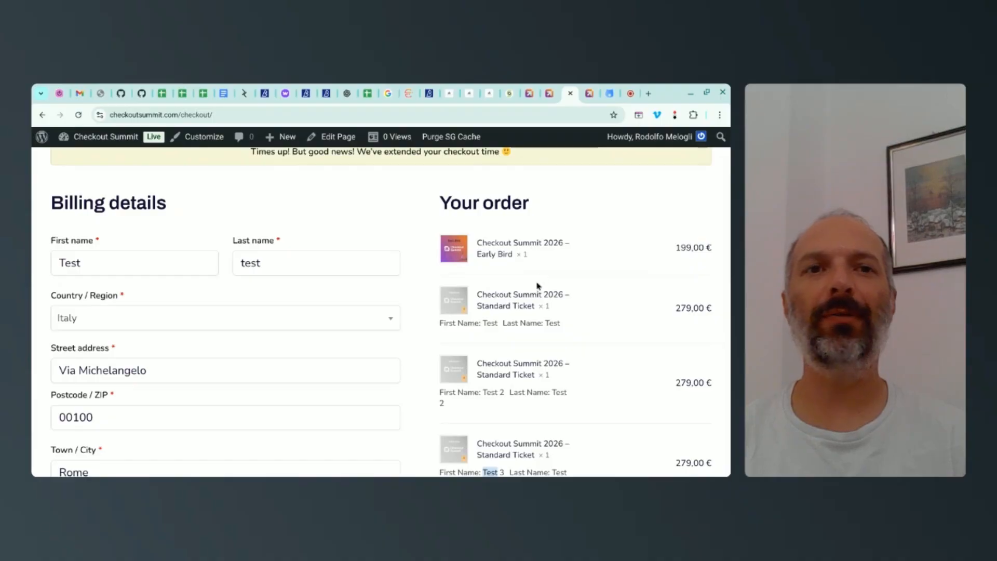
scroll(550, 240, "up", 2)
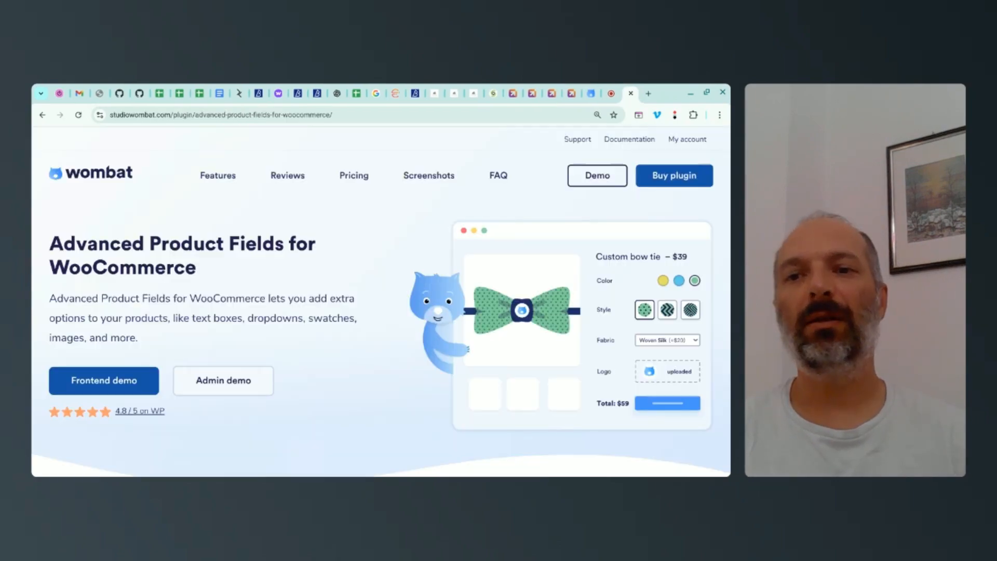
Step: Switch to the studiowombat.com Advanced Product Fields for WooCommerce page and review its features, pricing plans and plugin screenshots
scroll(382, 266, "down", 5)
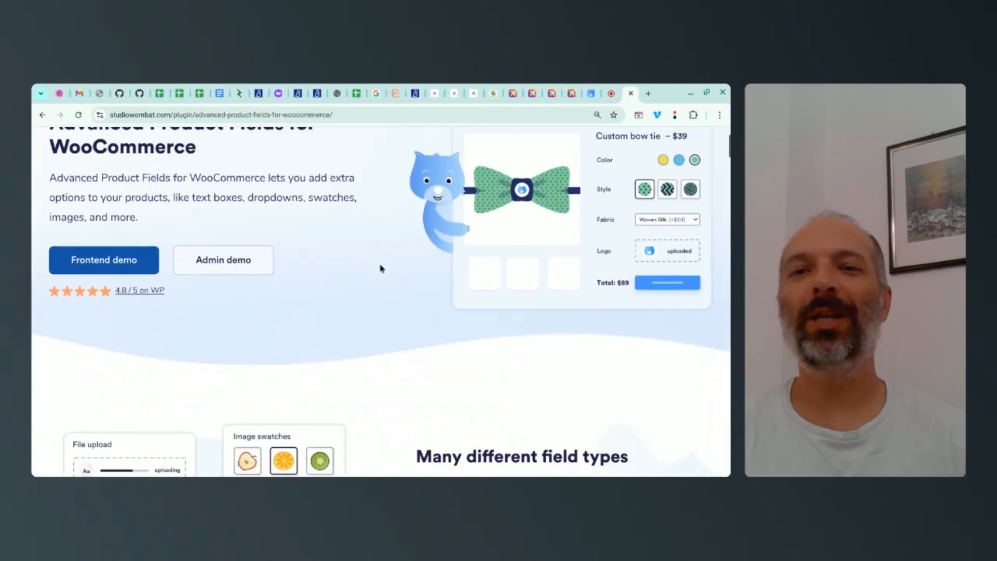
scroll(389, 275, "up", 4)
scroll(391, 277, "down", 6)
scroll(392, 281, "down", 12)
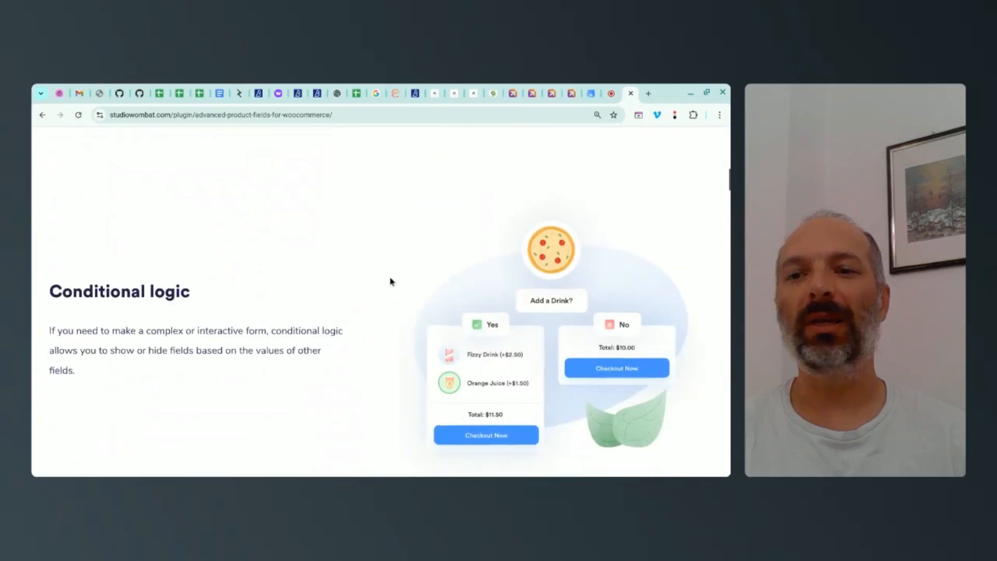
scroll(392, 281, "down", 11)
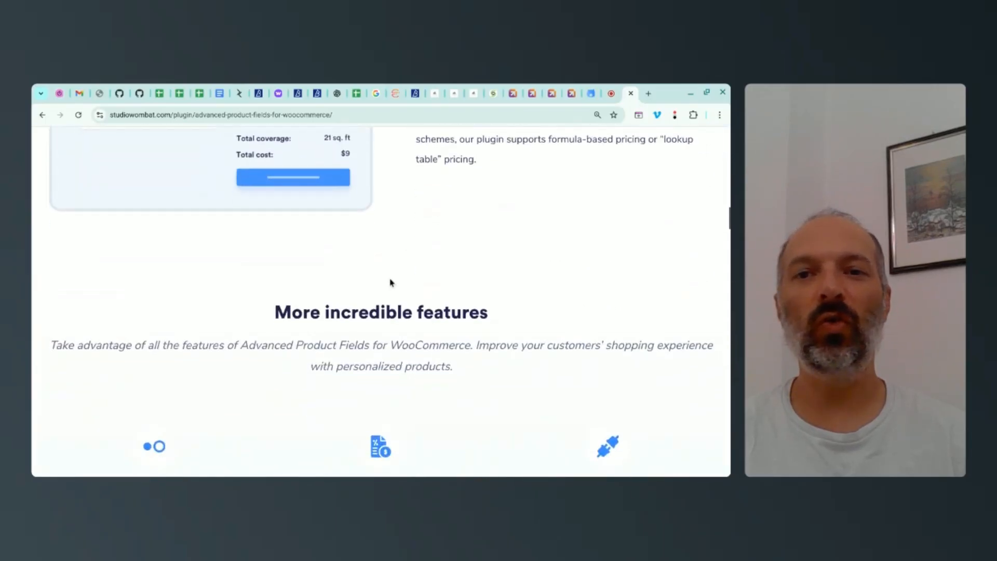
scroll(391, 282, "down", 15)
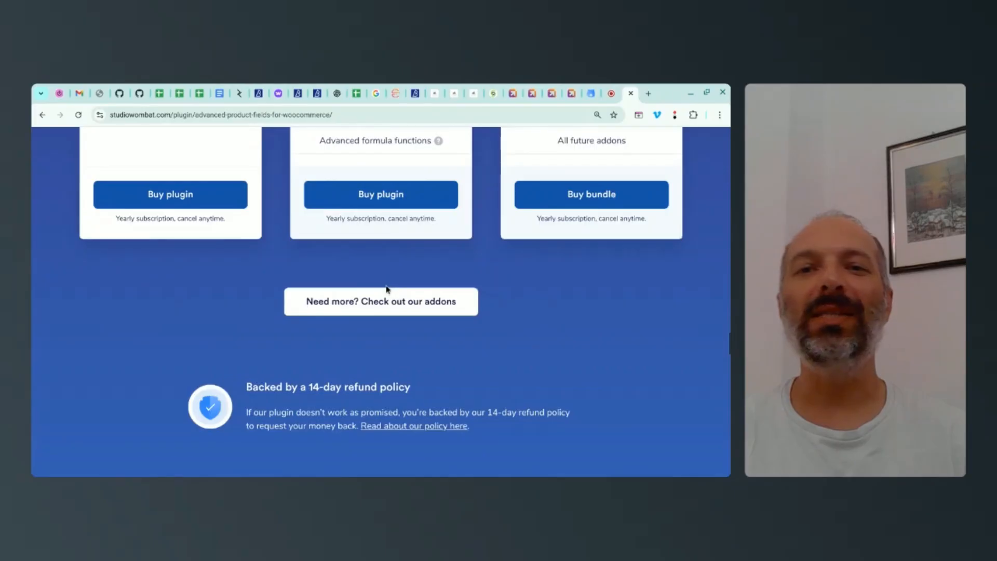
scroll(385, 289, "down", 5)
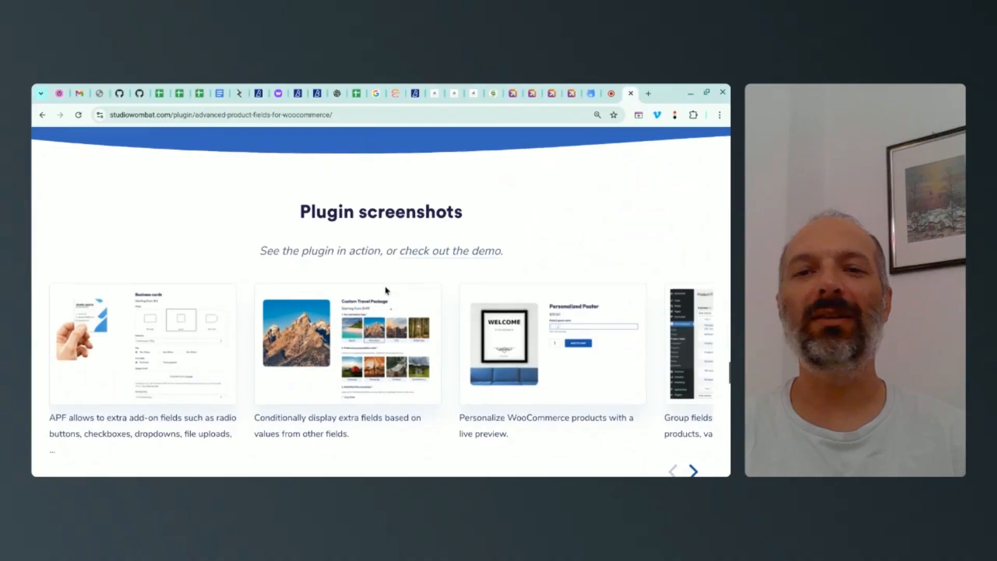